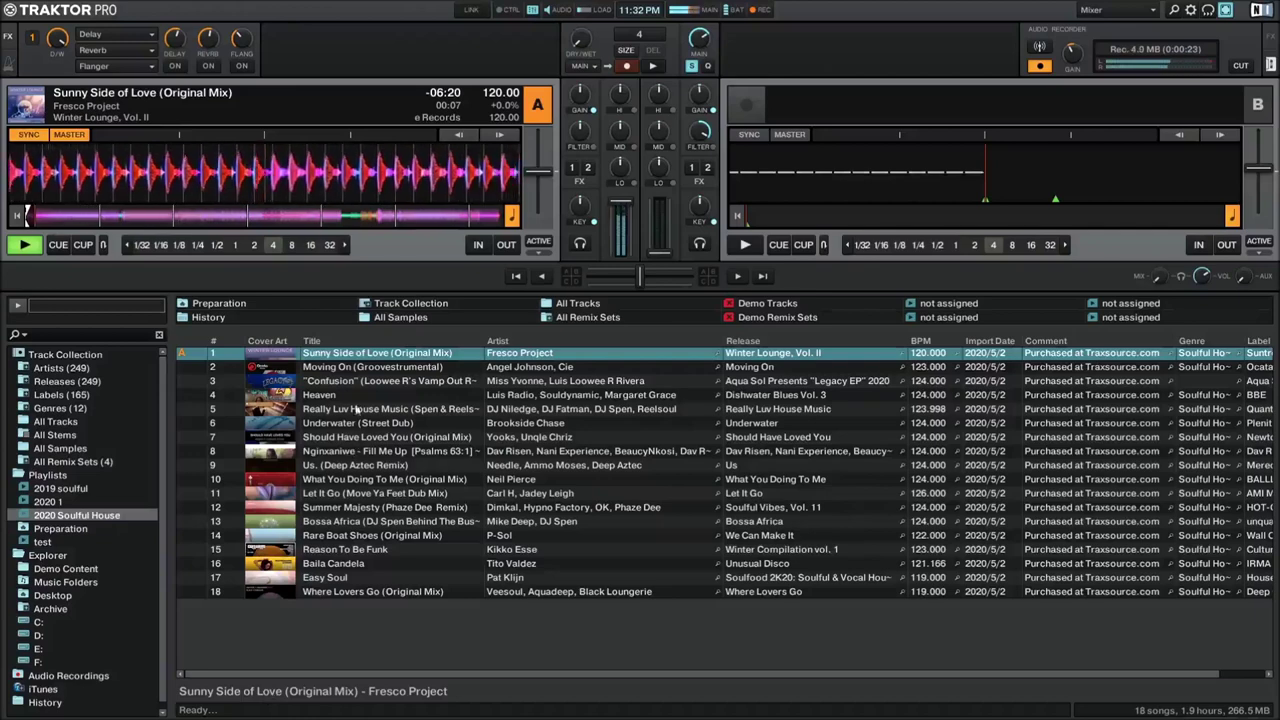
# Step: Load "Moving On (Groovestrumental)" into deck B and sync it to the tempo of deck A
pyautogui.click(350, 368)
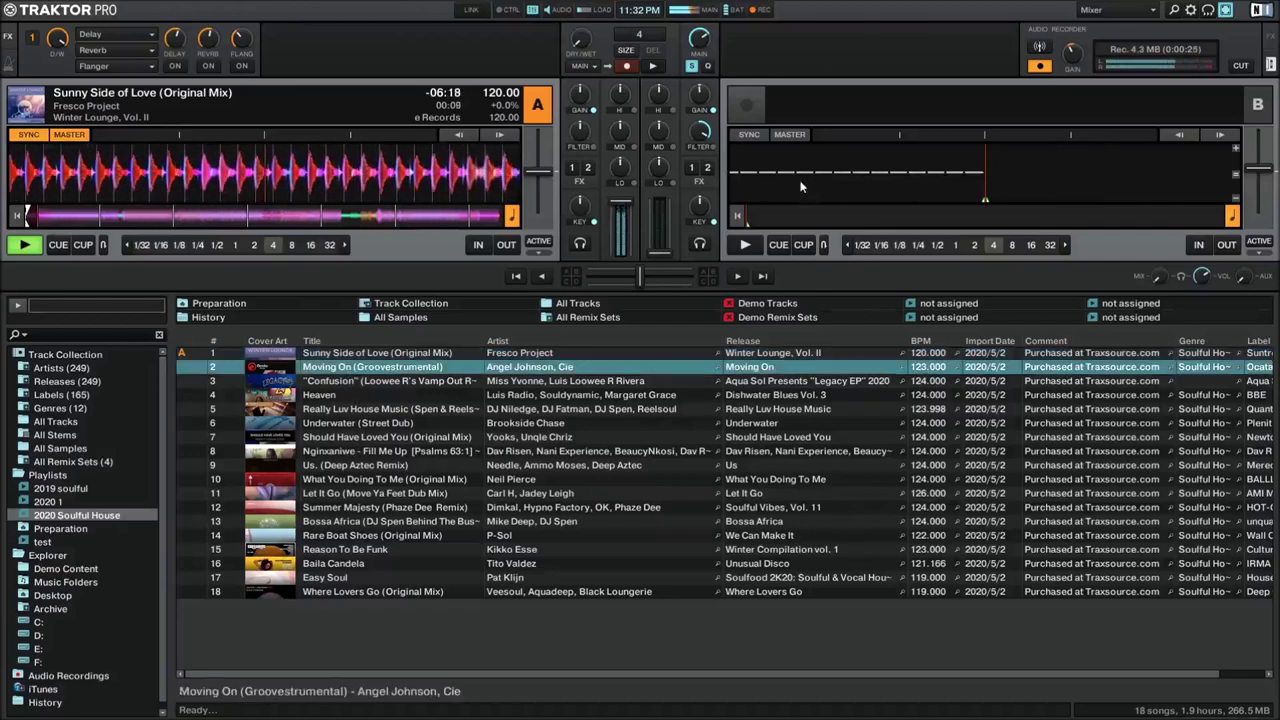
pyautogui.hotkey('ctrl', 'Right')
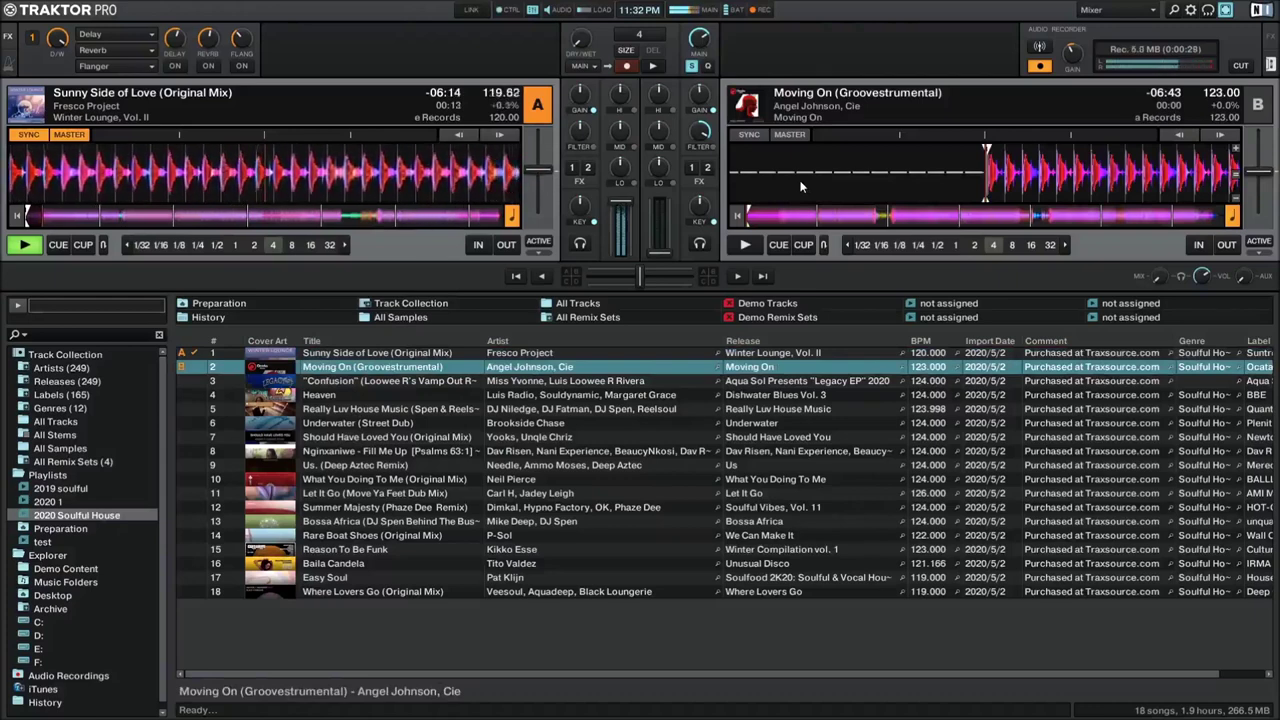
pyautogui.press('t')
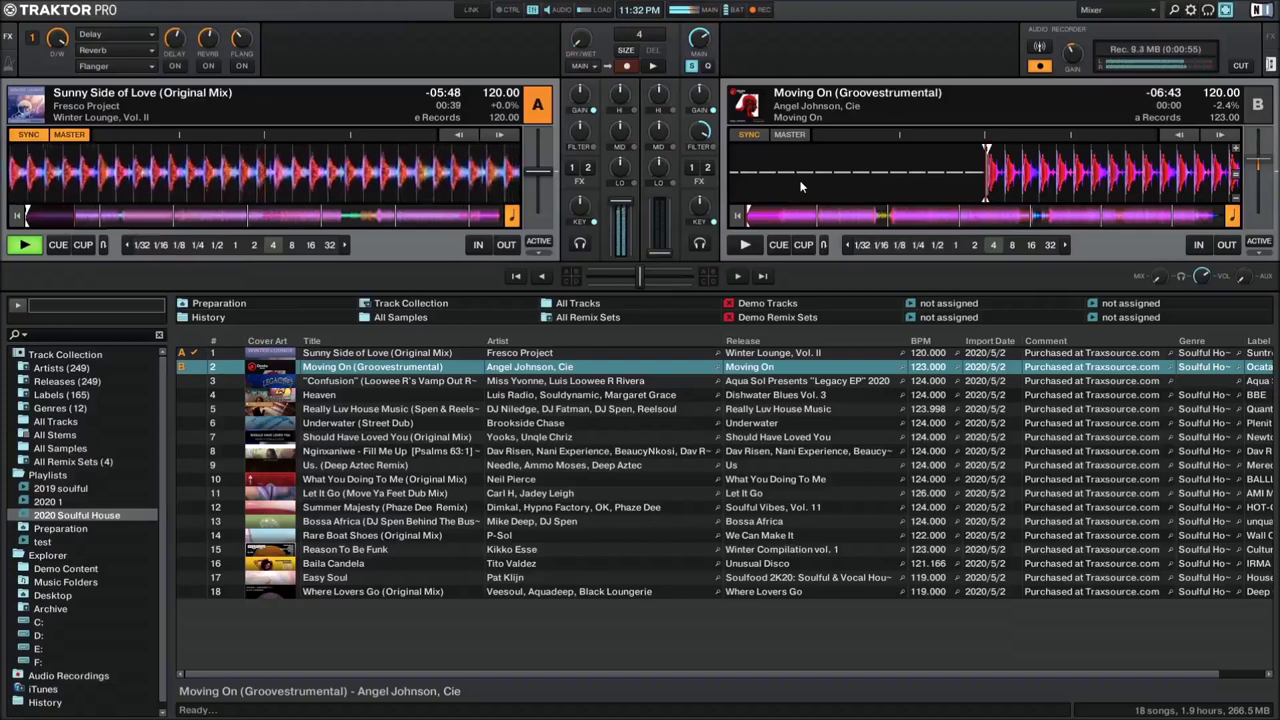
# Step: Preview "Moving On" on deck B in the headphones, restarting it from its cue point, and raise the synced tempo to 121.49 BPM
pyautogui.press('j')
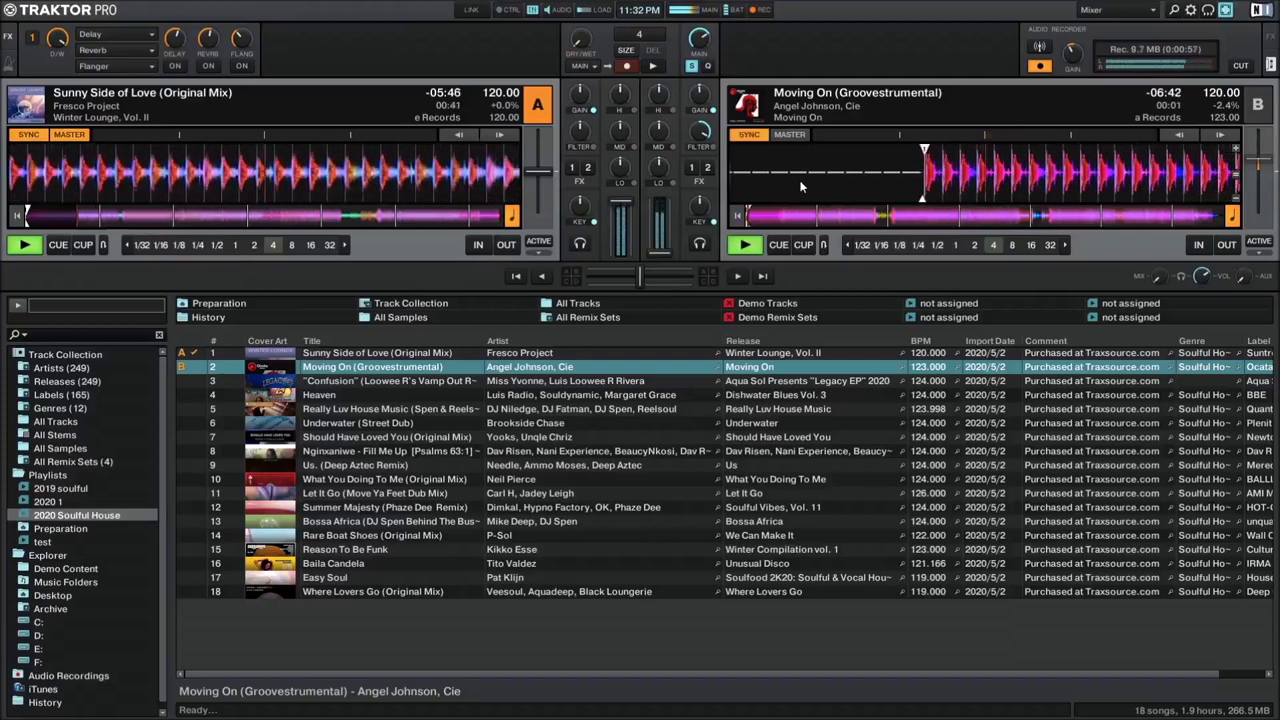
pyautogui.press('k')
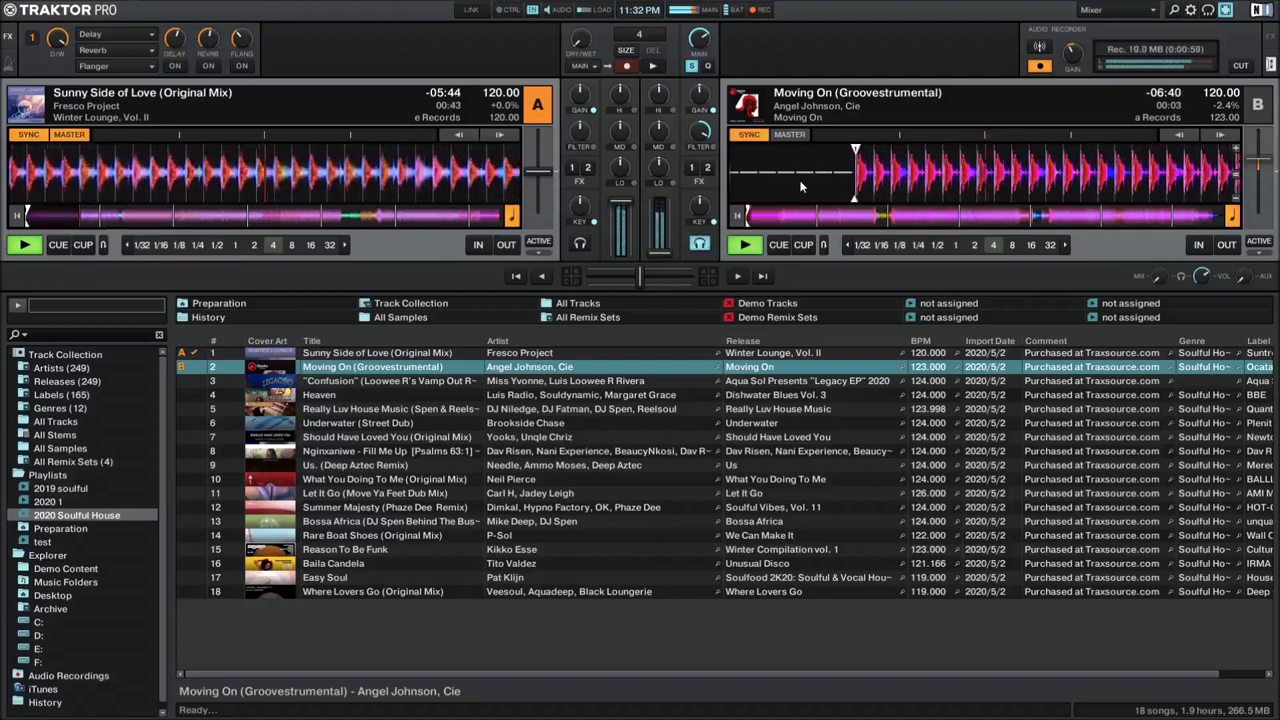
pyautogui.press('h')
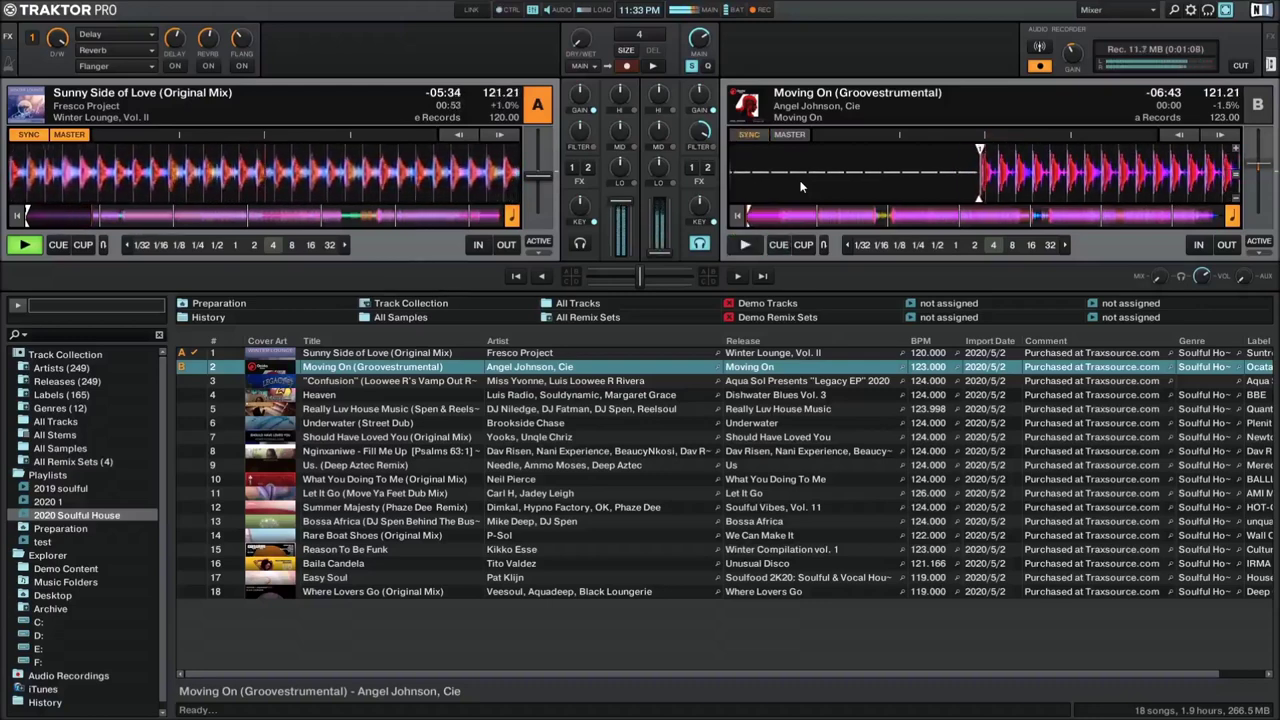
pyautogui.press('space')
pyautogui.press('c')
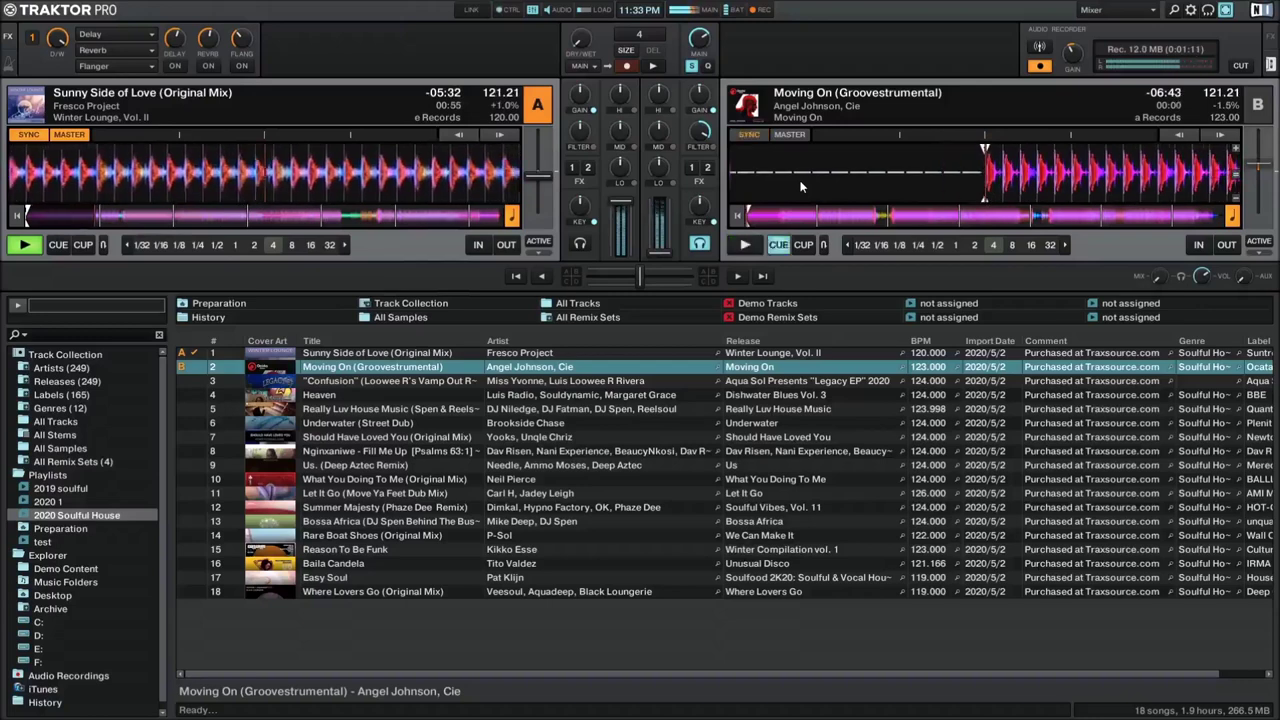
pyautogui.press('space')
pyautogui.press('c')
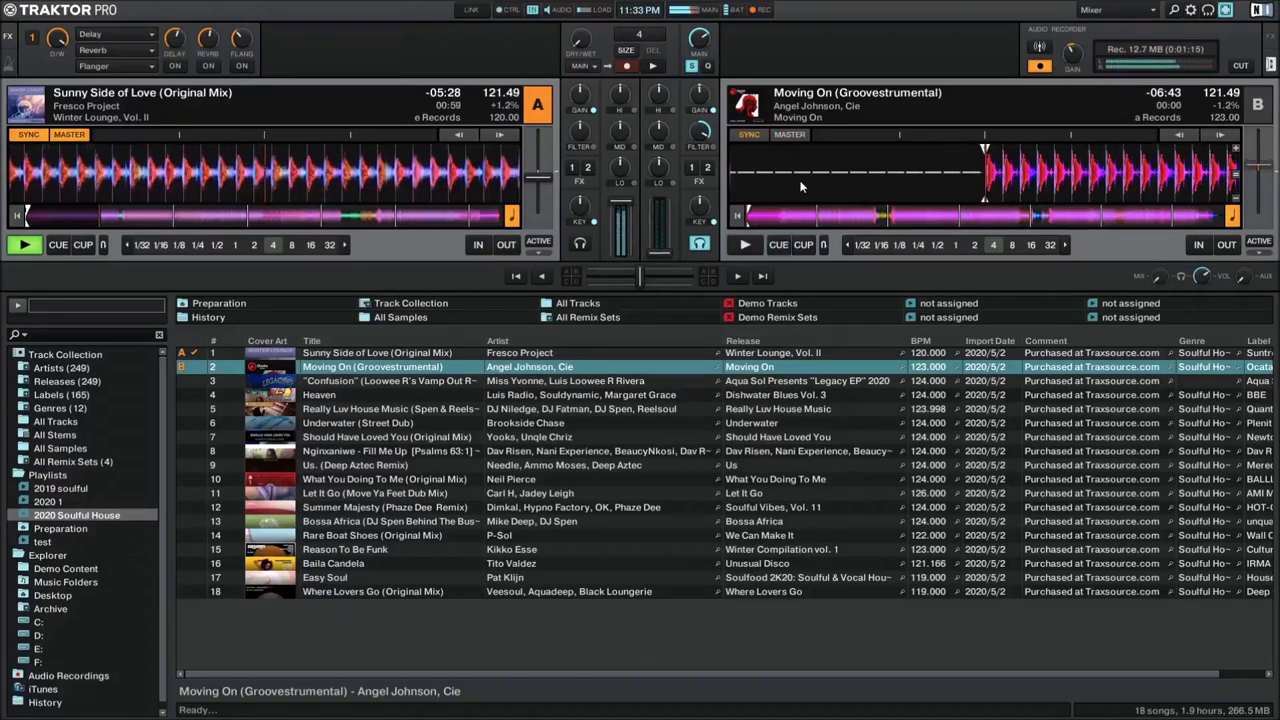
pyautogui.press('space')
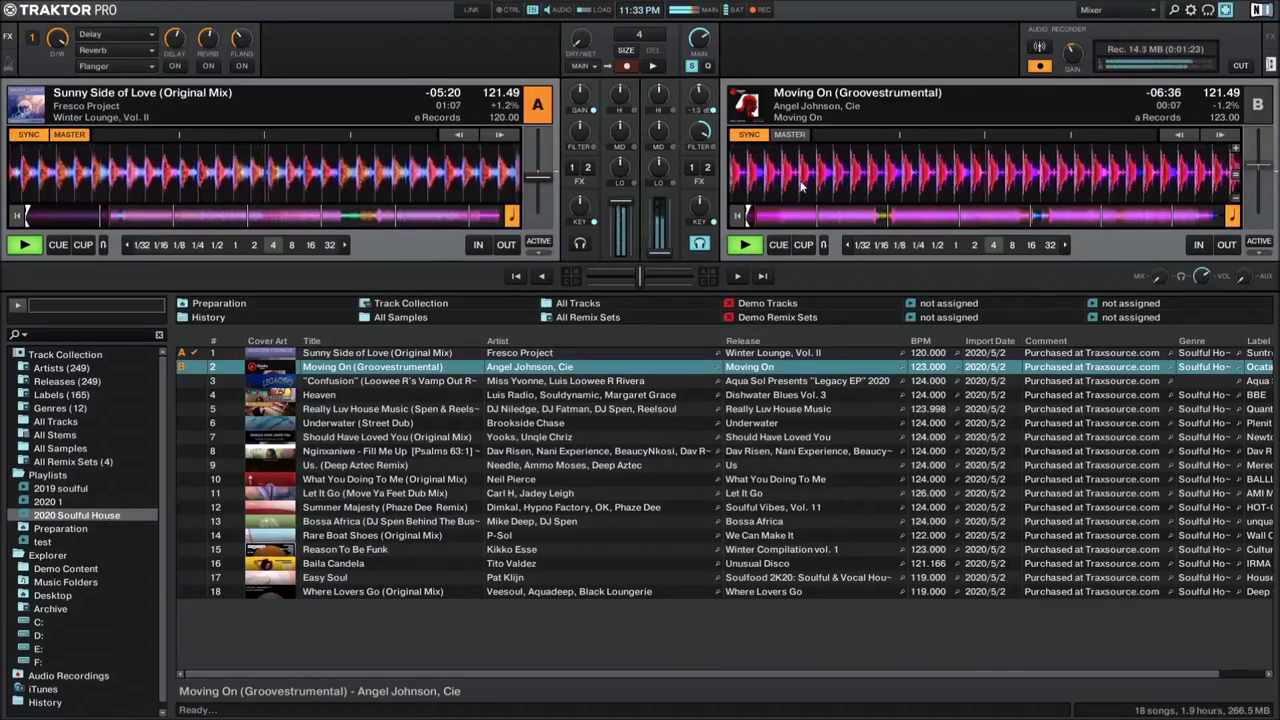
# Step: Start "Moving On" from its beginning and mix over from "Sunny Side of Love", making deck B the tempo master
pyautogui.hotkey('ctrl', 'Right')
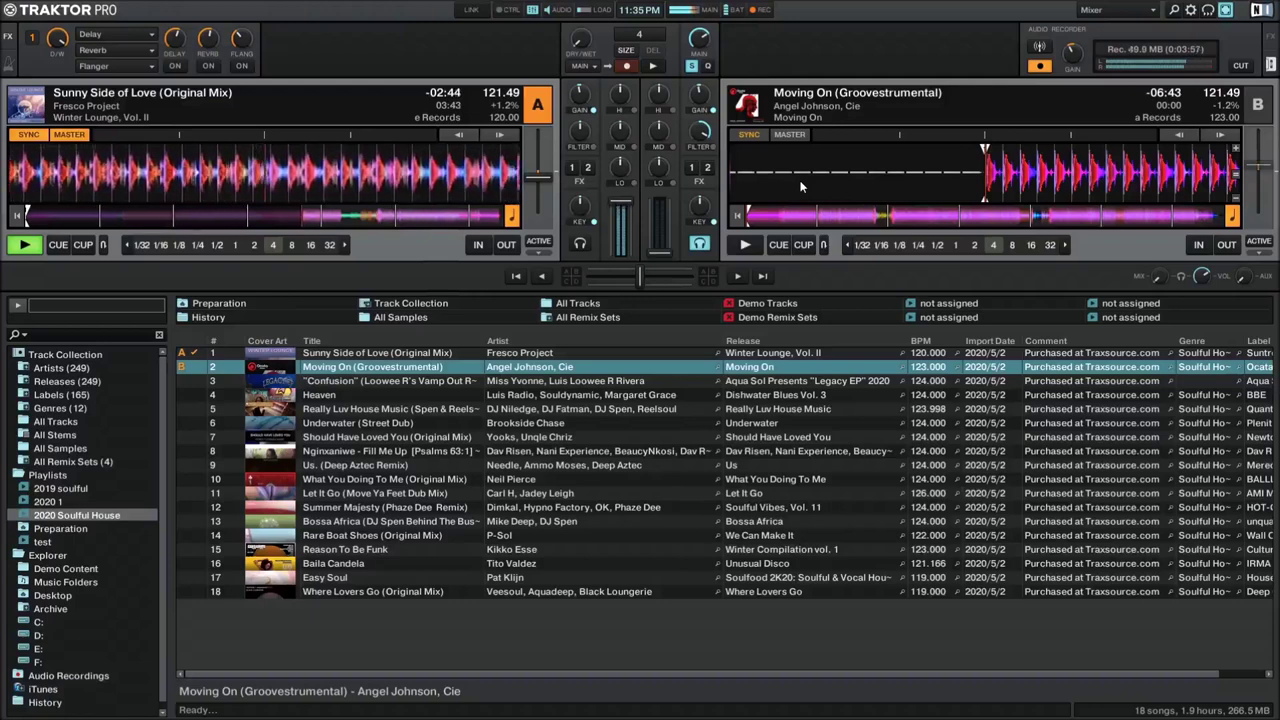
pyautogui.press('F9')
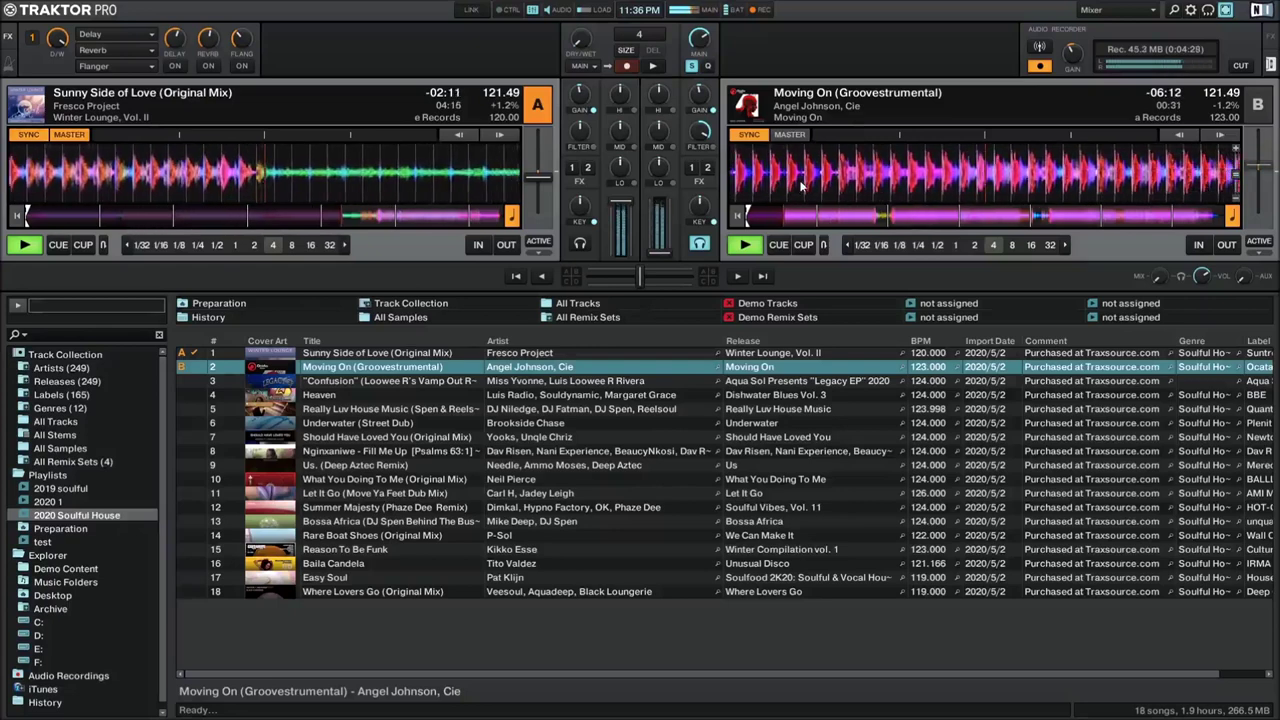
pyautogui.hotkey('ctrl', 'Right')
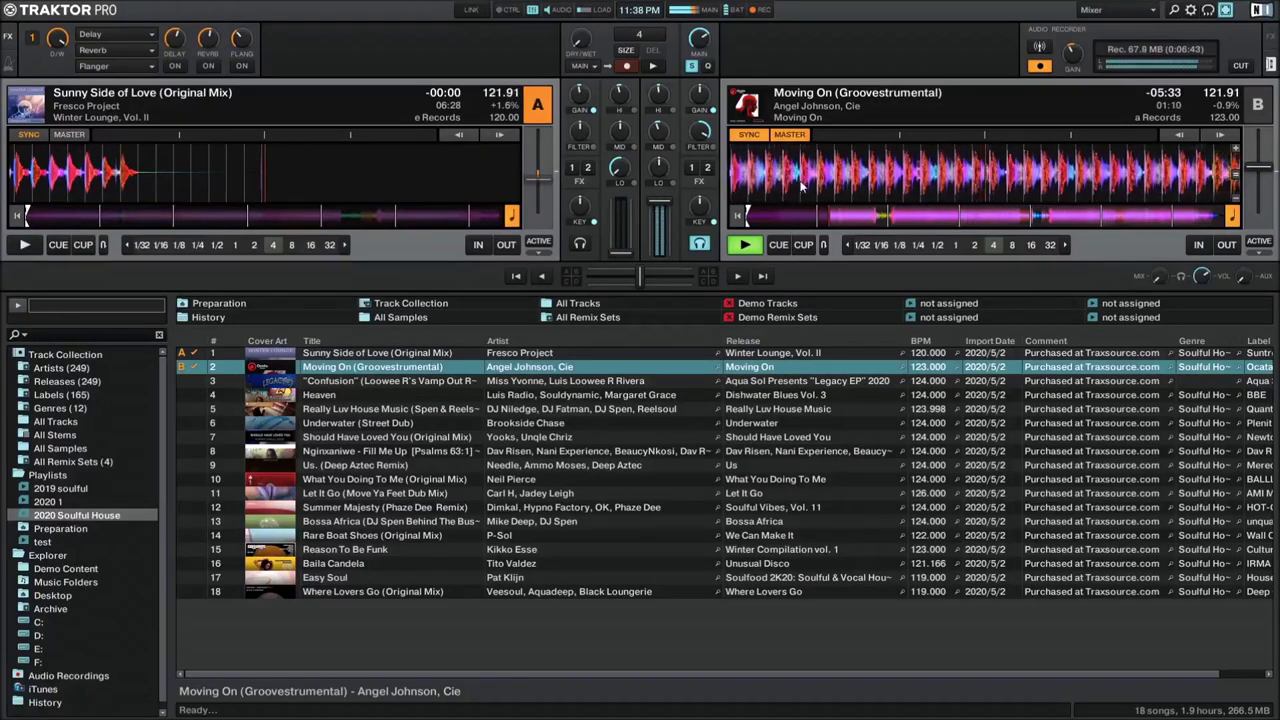
# Step: Load "Confusion" (Loowee R's Vamp Out Remix) into deck A and switch headphone monitoring to that deck
pyautogui.press('Down')
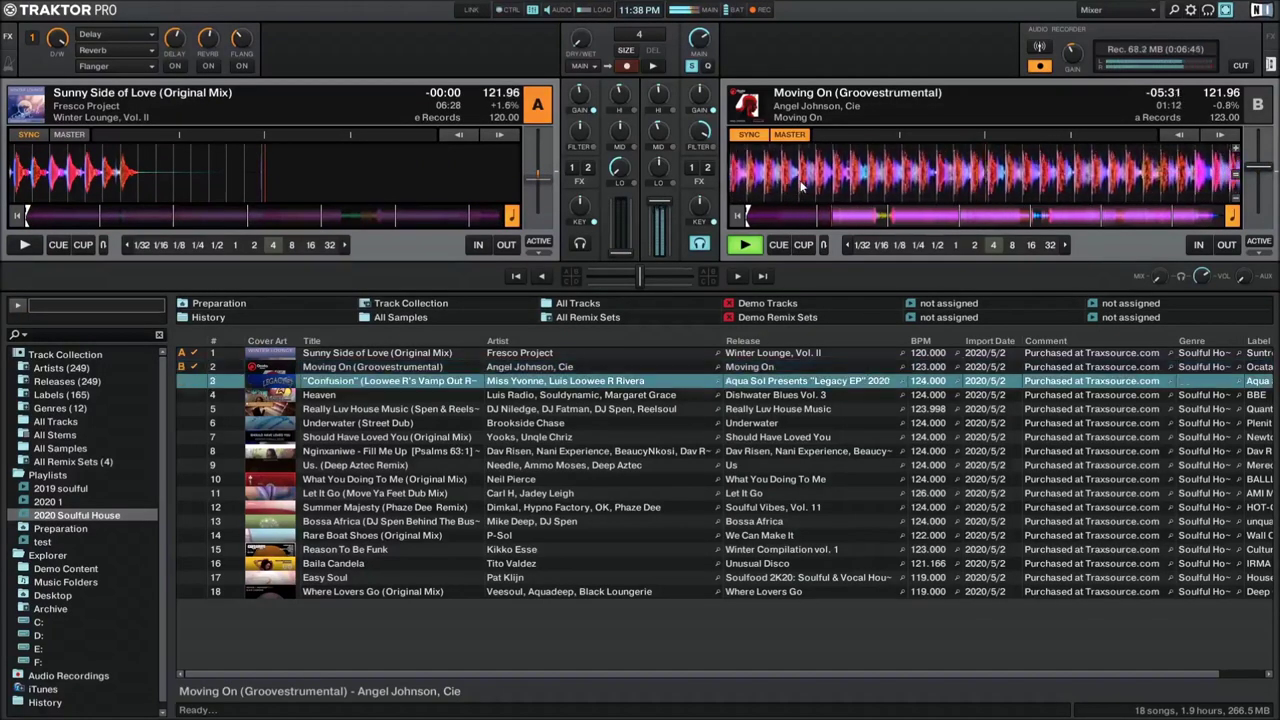
pyautogui.hotkey('ctrl', 'Left')
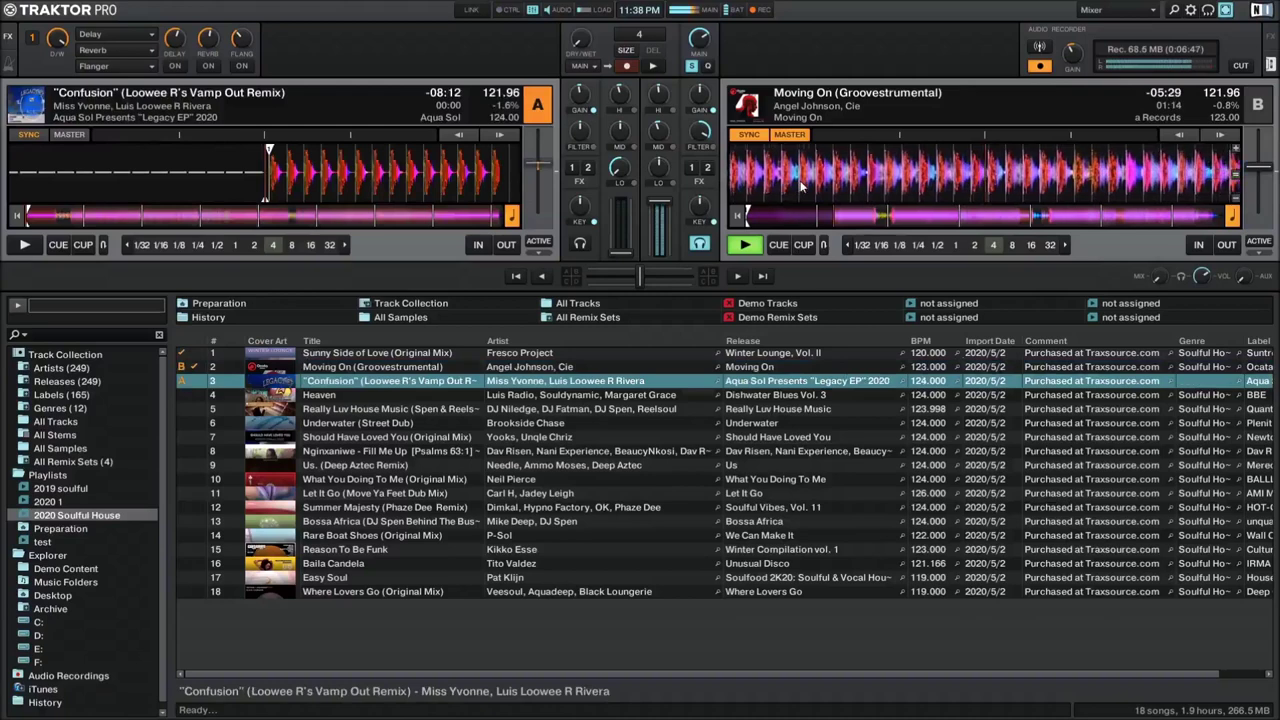
pyautogui.press('h')
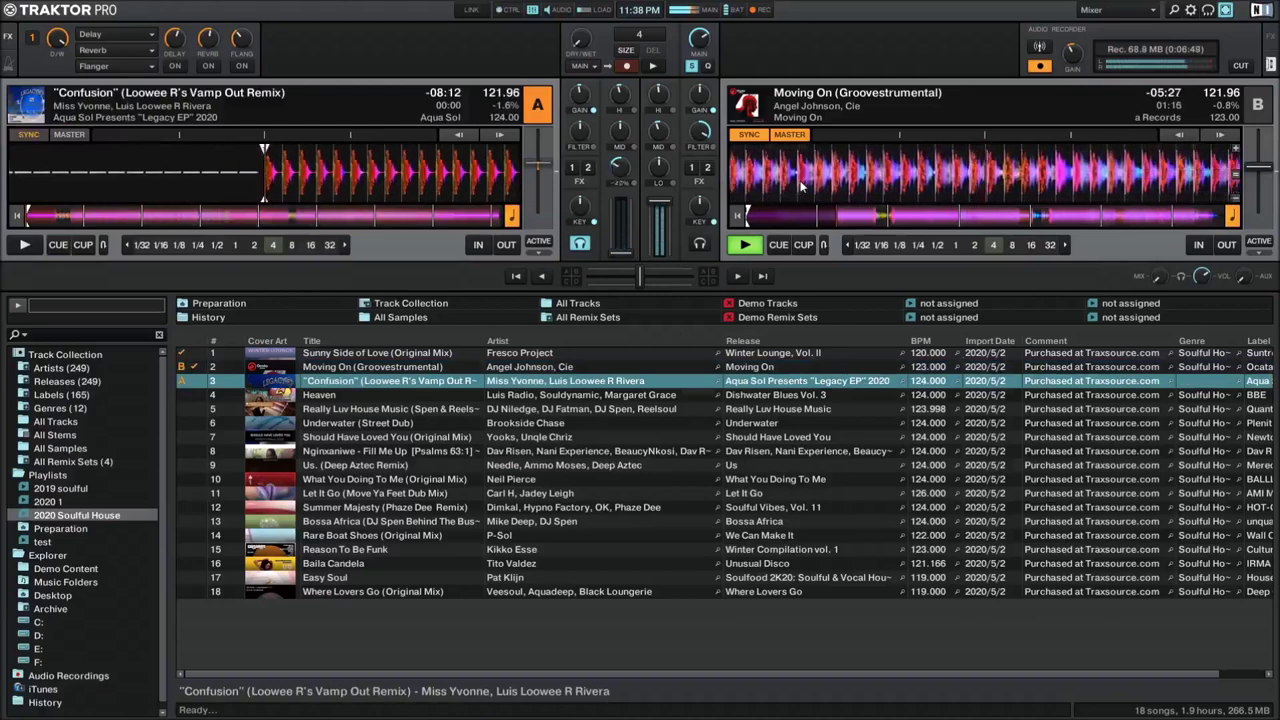
# Step: Sync "Confusion" to deck B at 123 BPM and rehearse starting it from its cue point in the headphones
pyautogui.press('g')
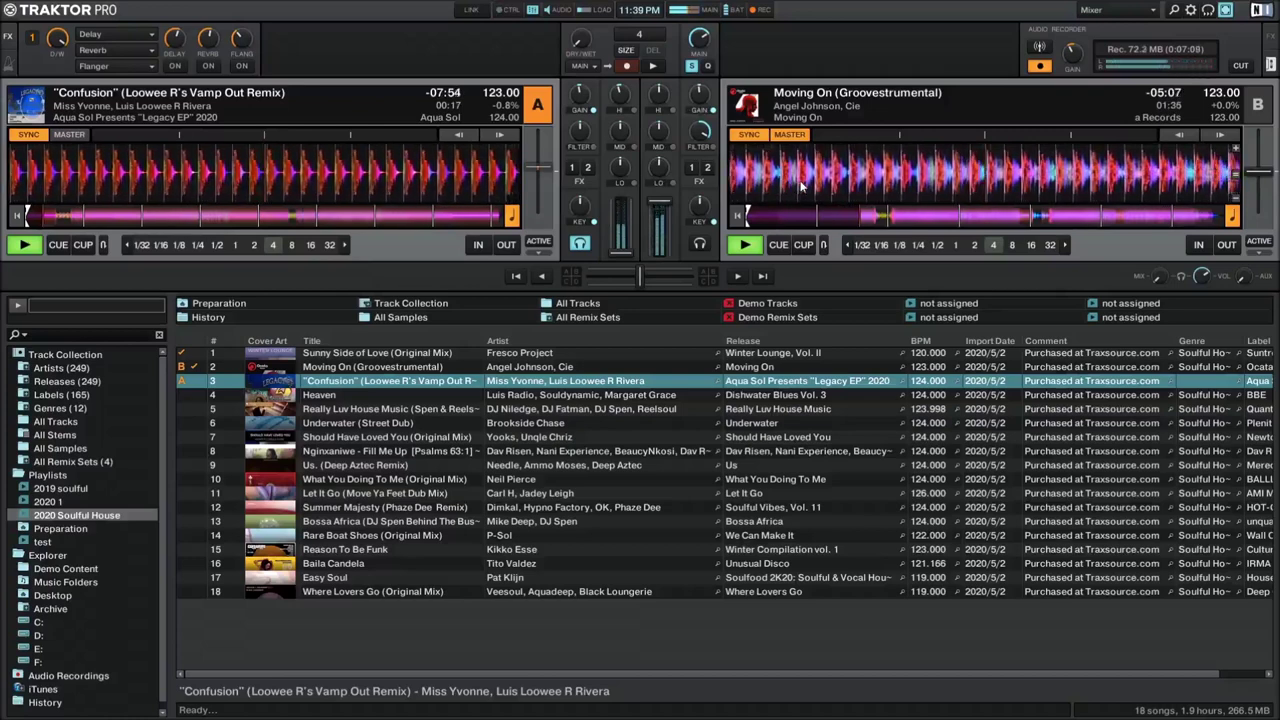
pyautogui.press('F3')
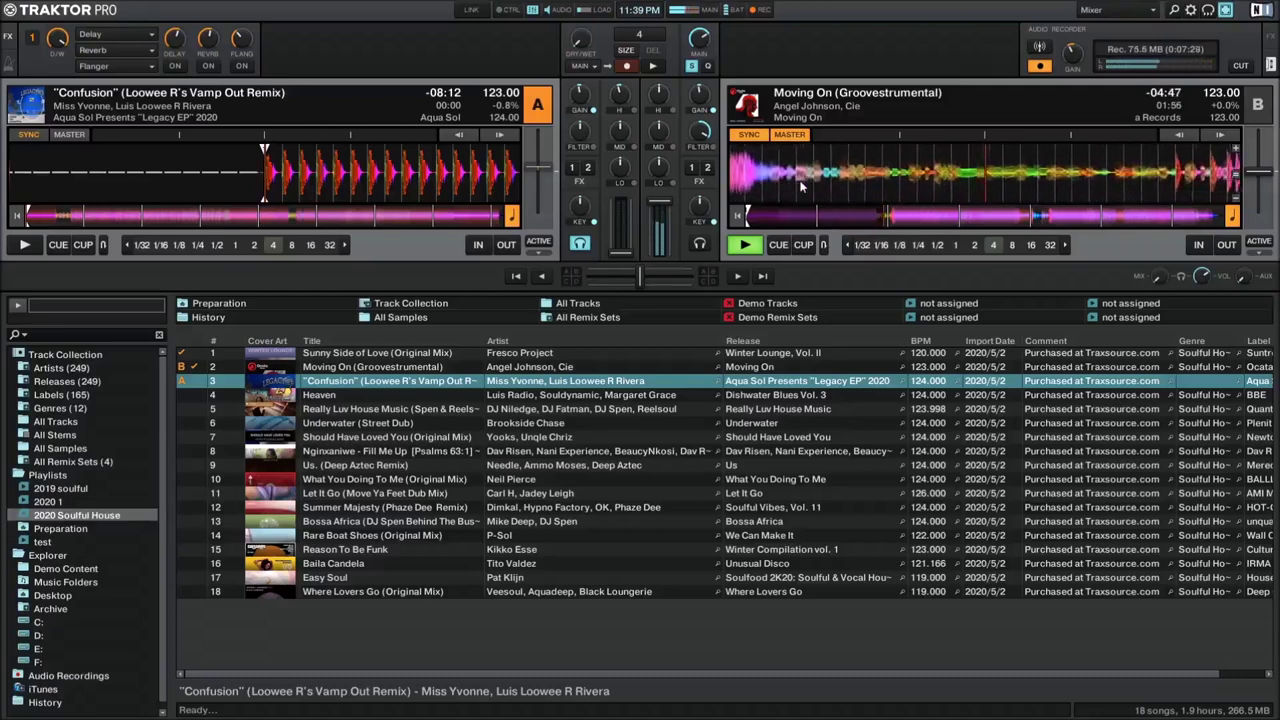
pyautogui.press('F5')
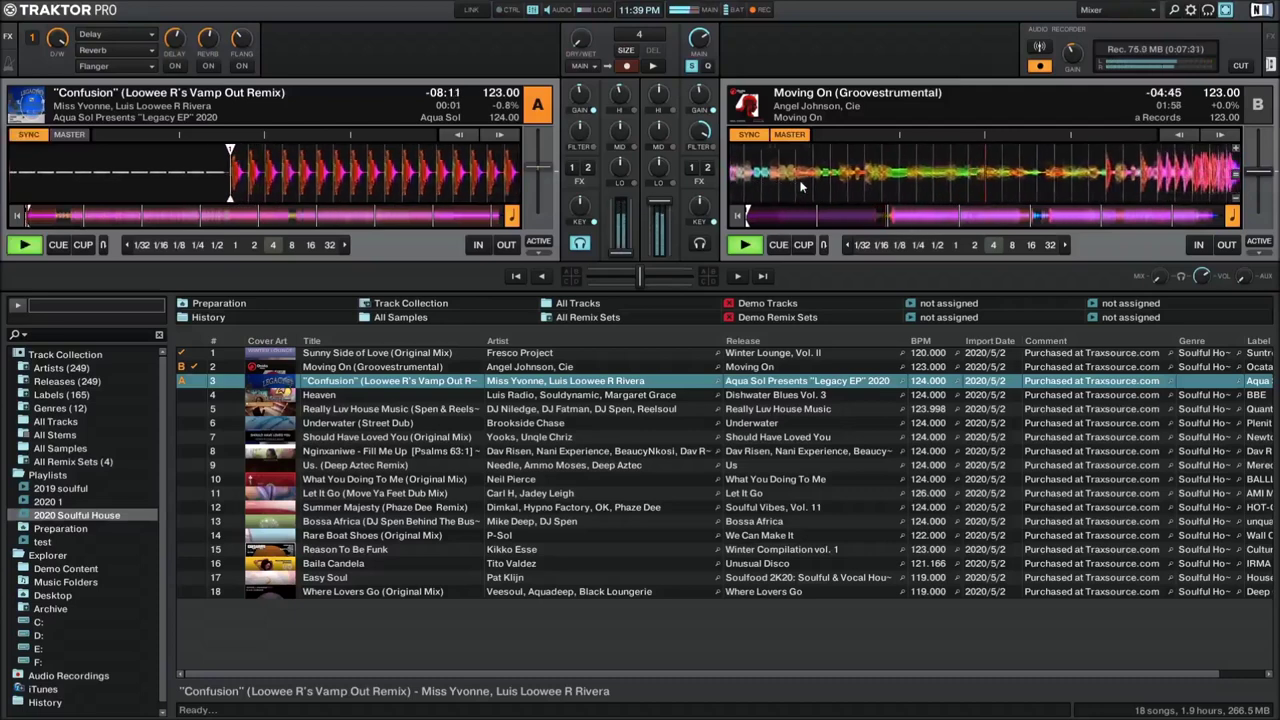
pyautogui.press('F5')
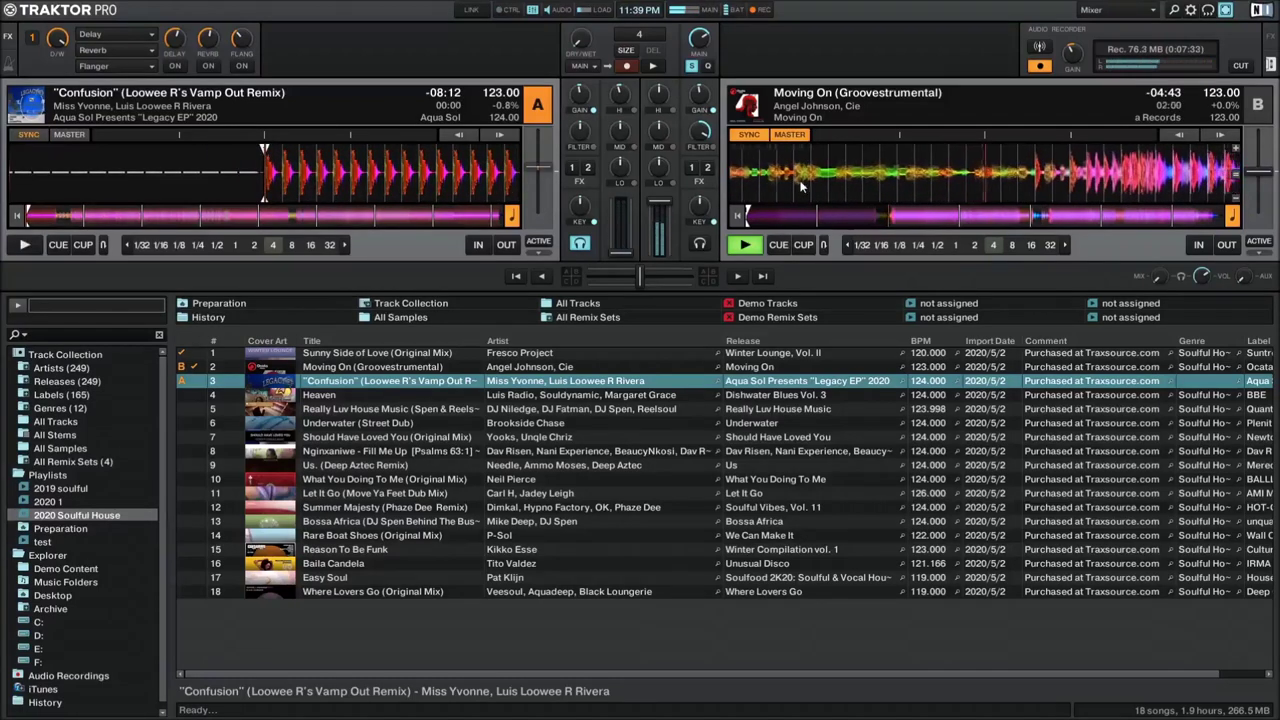
pyautogui.press('F5')
pyautogui.press('F5')
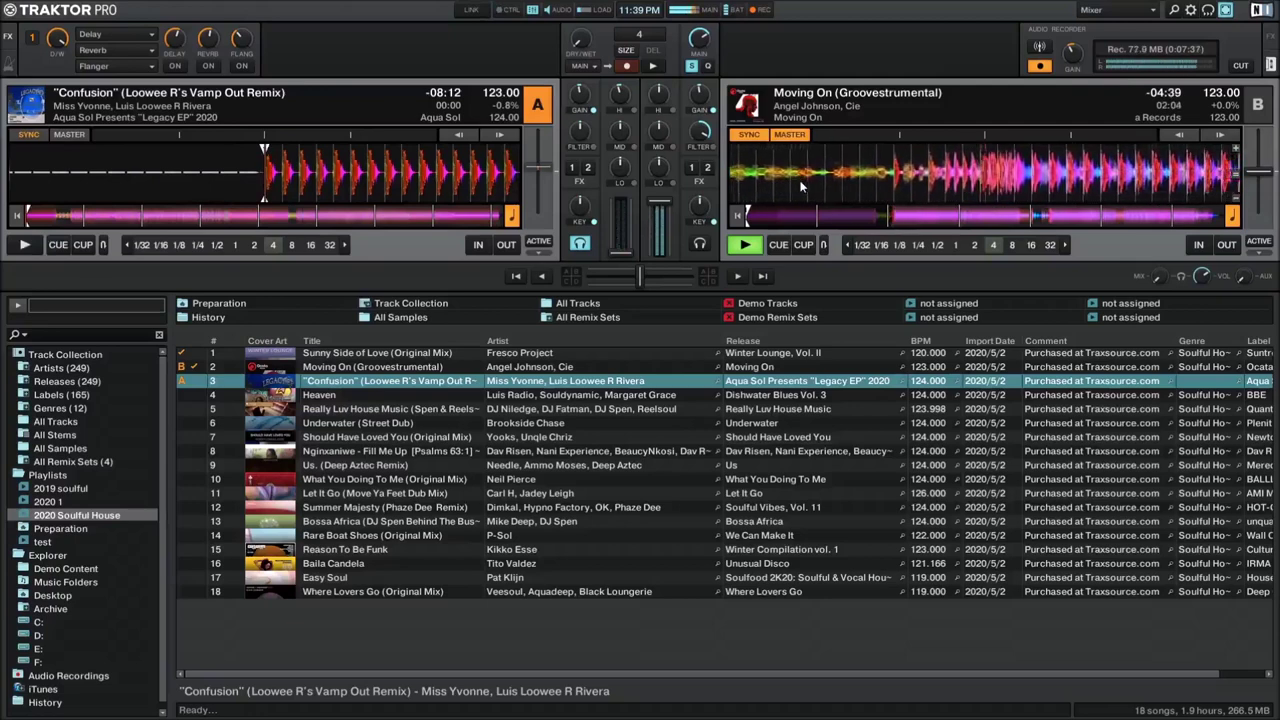
# Step: Start "Confusion" on deck A and mix over from "Moving On", making deck A the tempo master
pyautogui.press('F5')
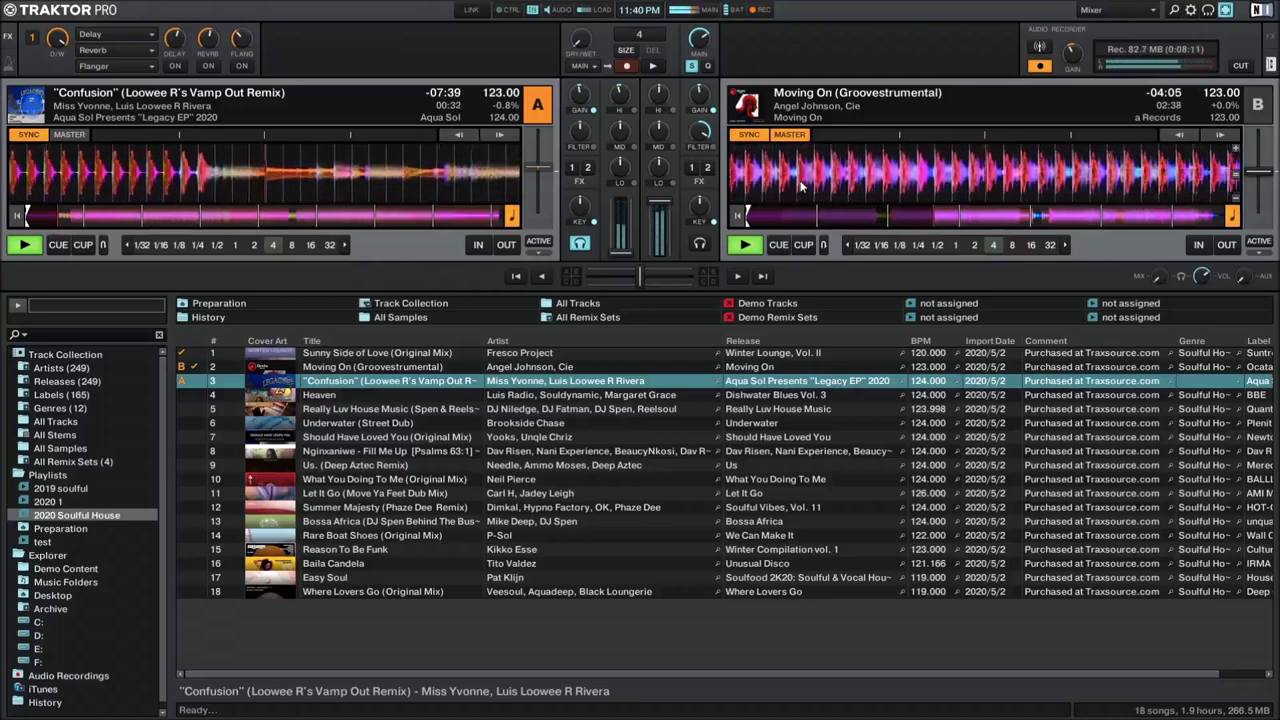
pyautogui.hotkey('ctrl', 'Left')
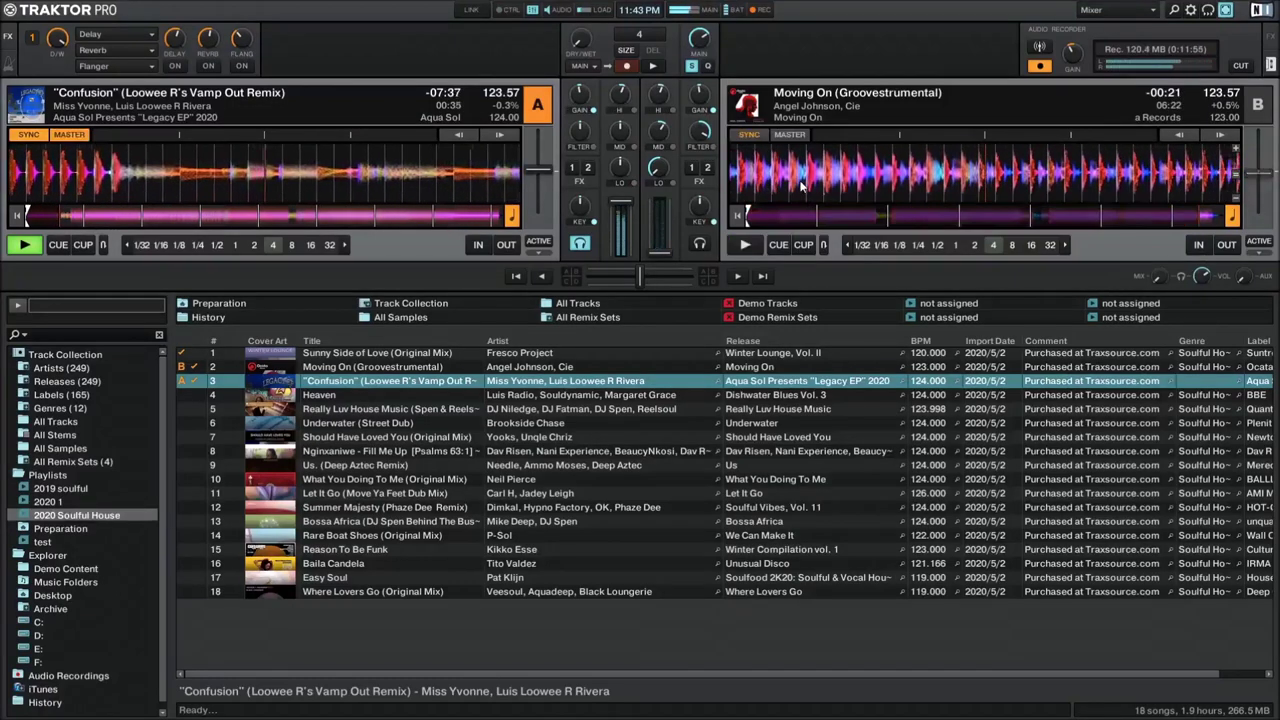
# Step: Load "Heaven" into deck B, synced to deck A at 124 BPM, and preview its opening in the headphones
pyautogui.press('Down')
pyautogui.hotkey('ctrl', 'Right')
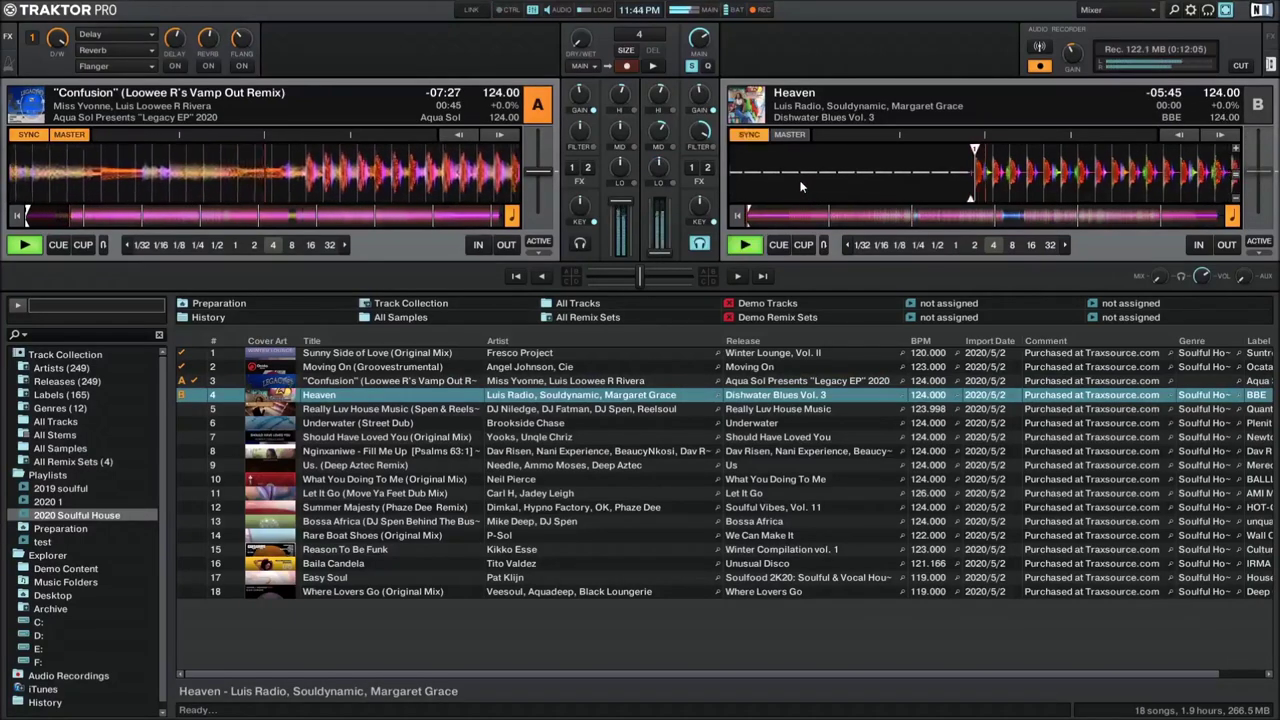
pyautogui.press('space')
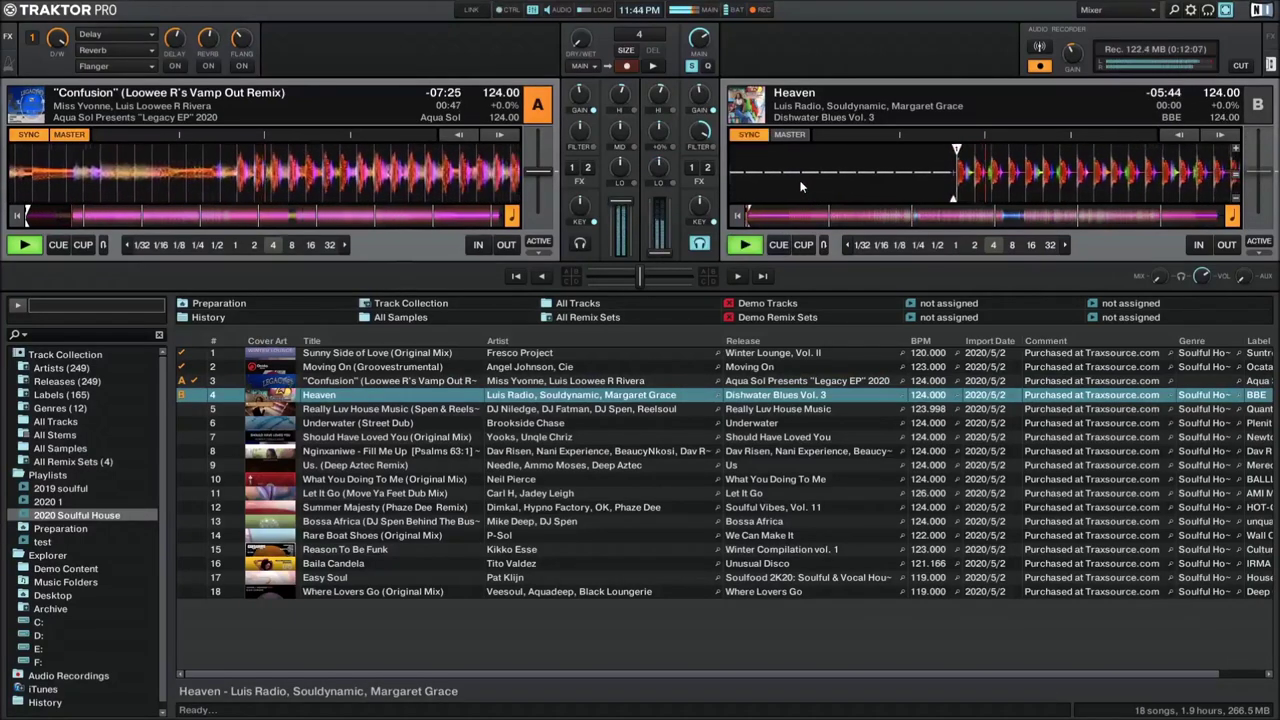
pyautogui.press('space')
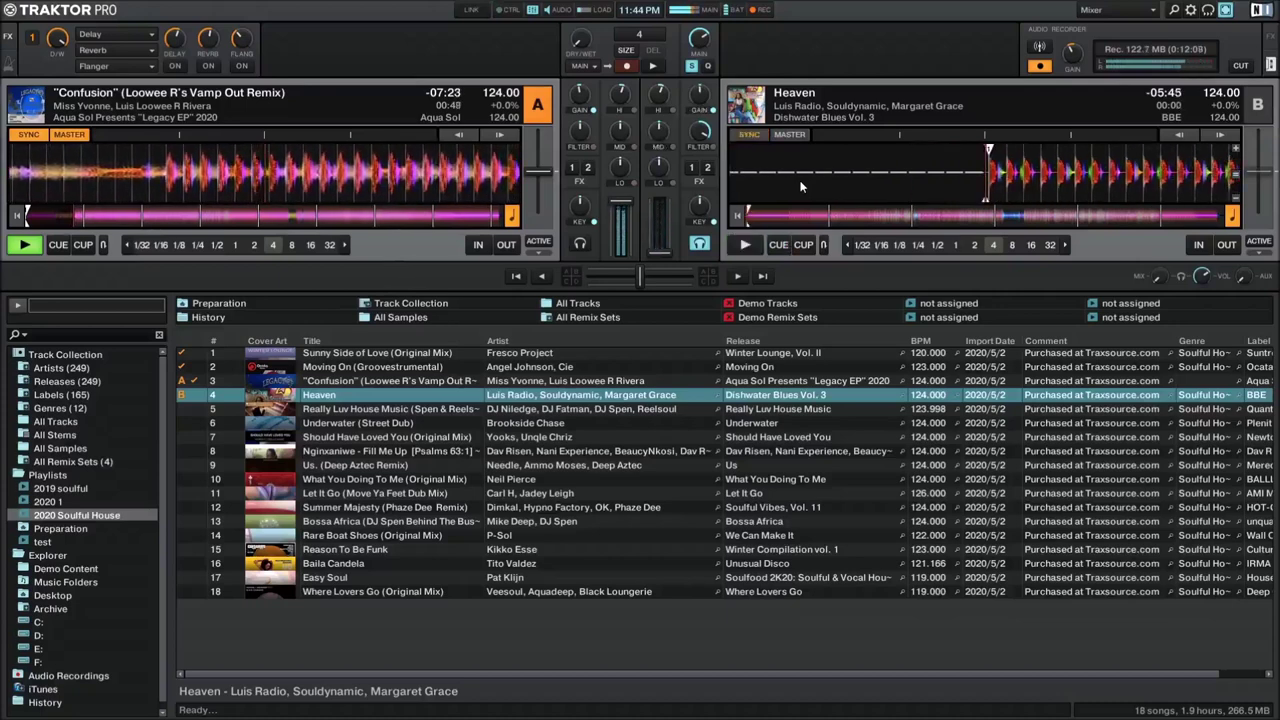
pyautogui.press('space')
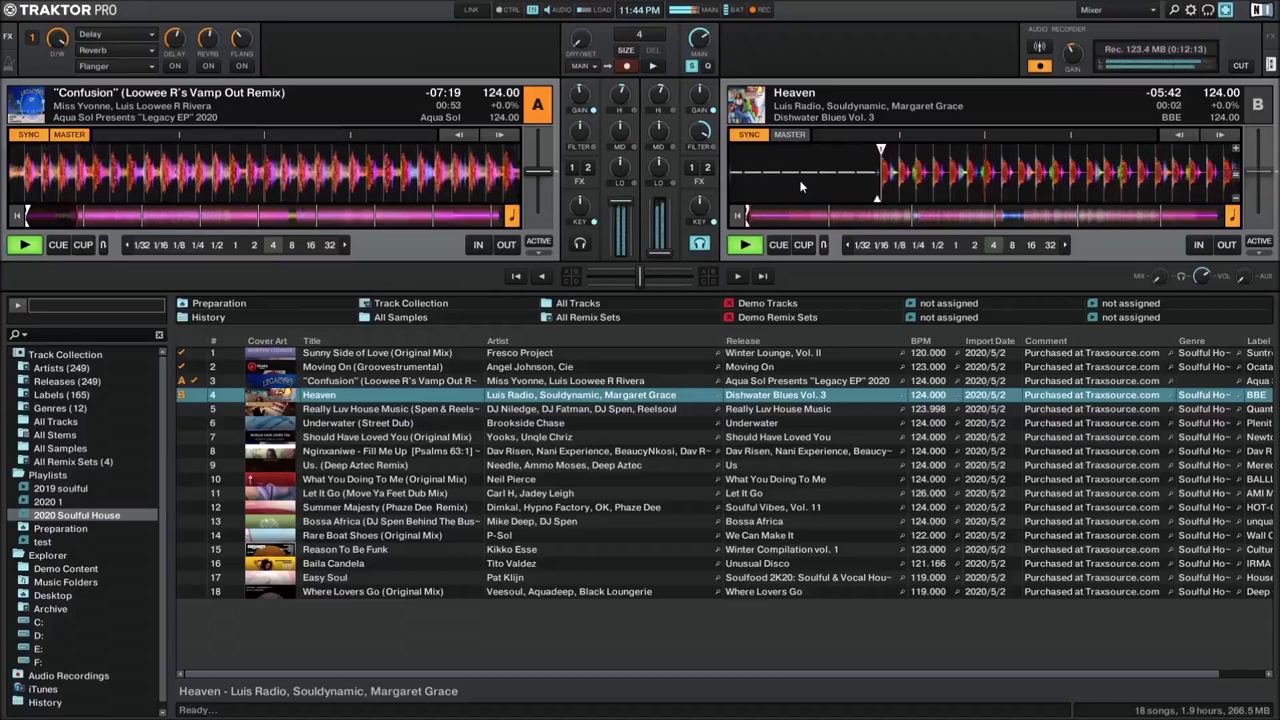
# Step: Test the start of "Heaven" against "Confusion" and align its cue point with the first beat marker
pyautogui.press('space')
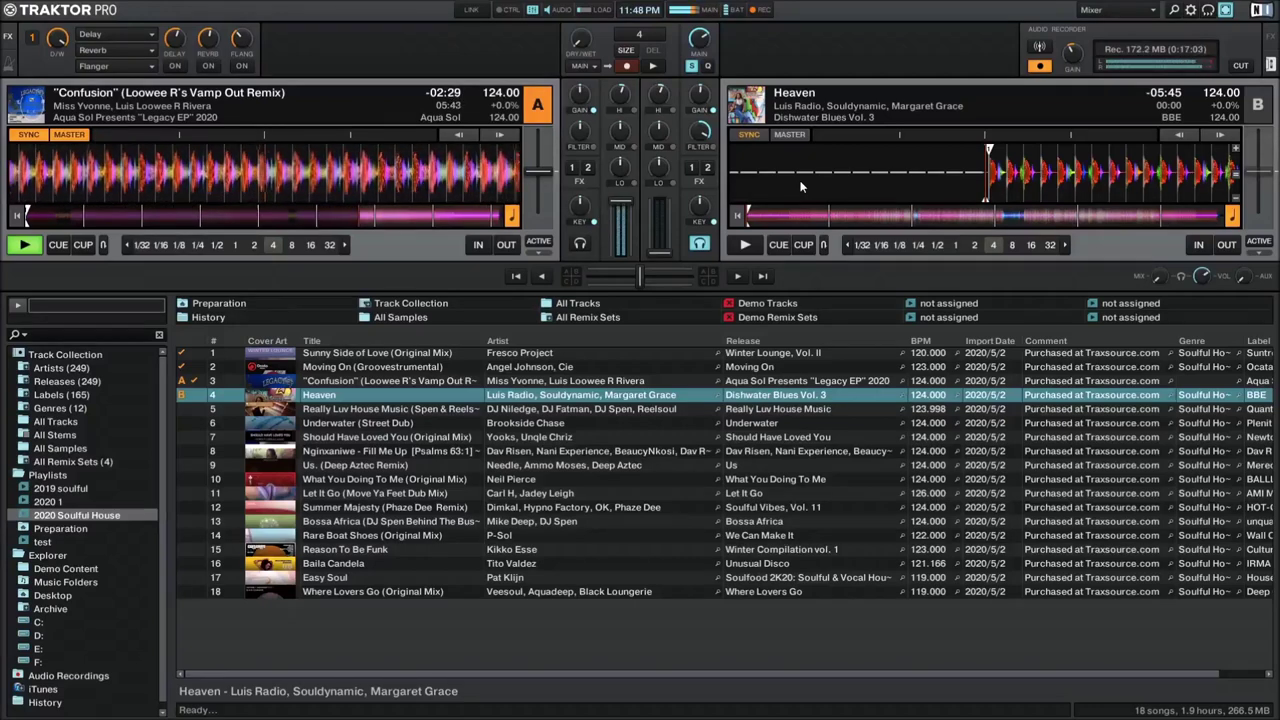
pyautogui.press('space')
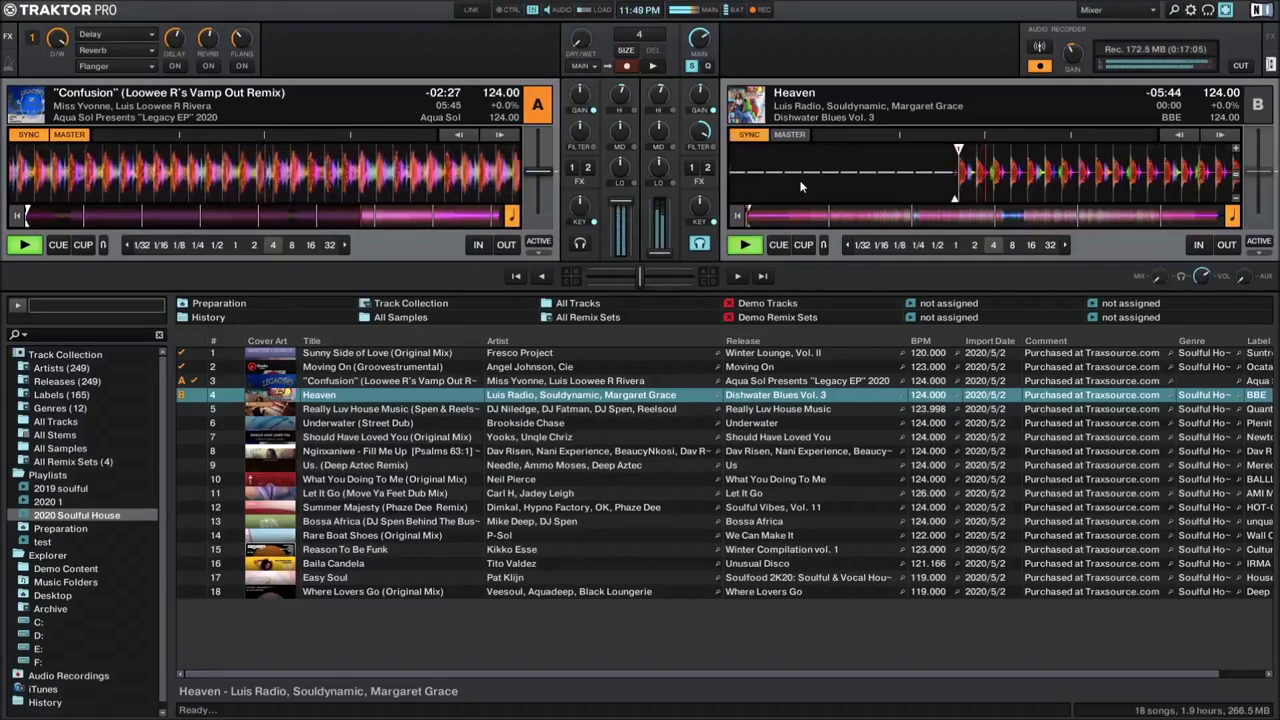
pyautogui.press('space')
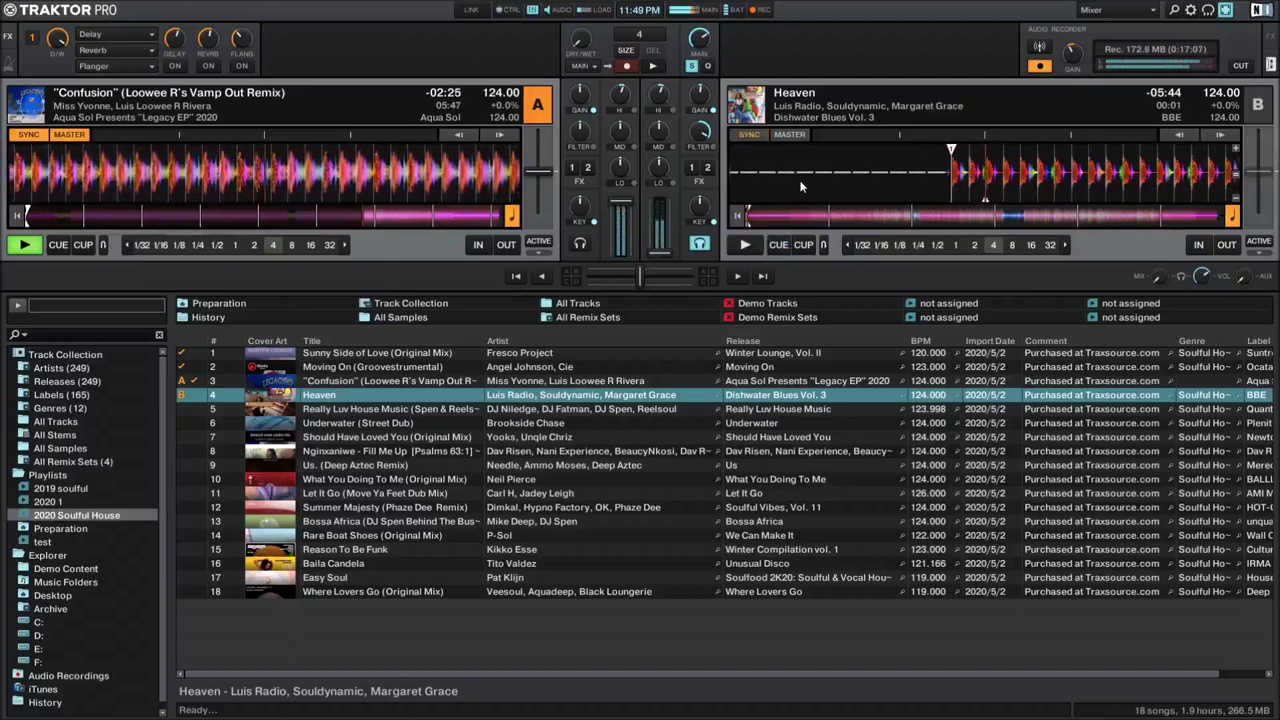
pyautogui.press('space')
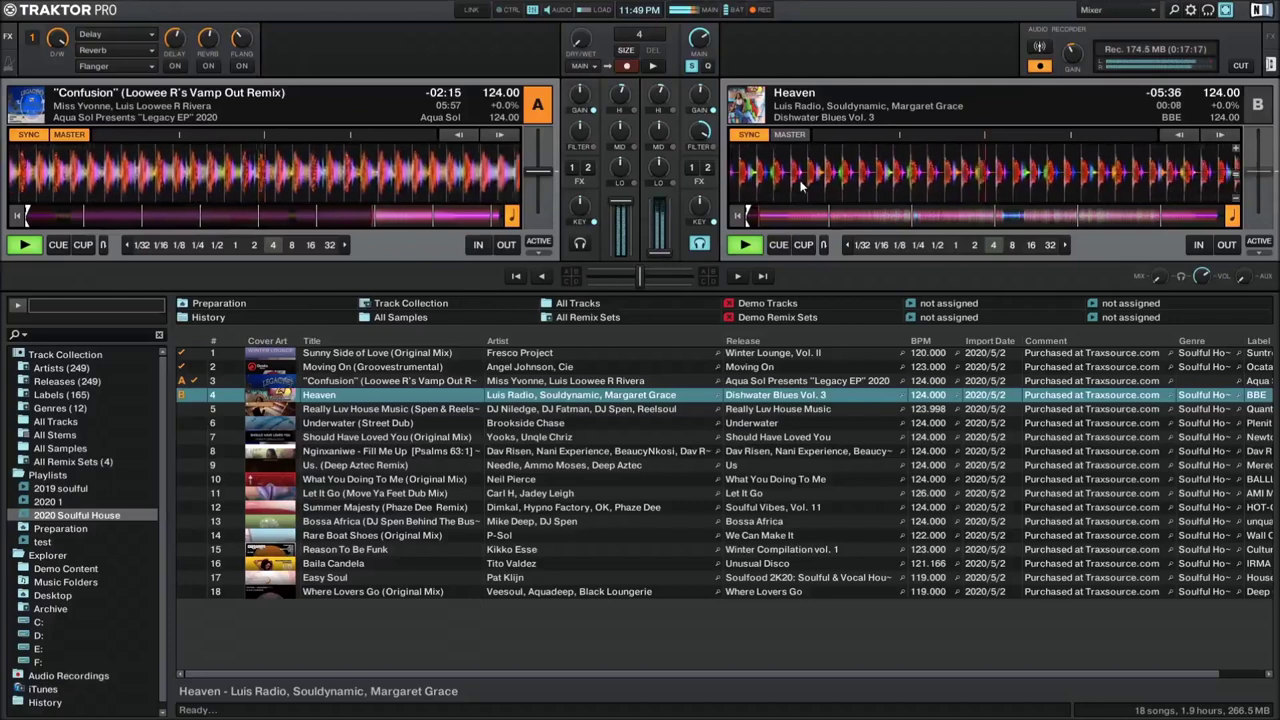
pyautogui.hotkey('shift', 'f')
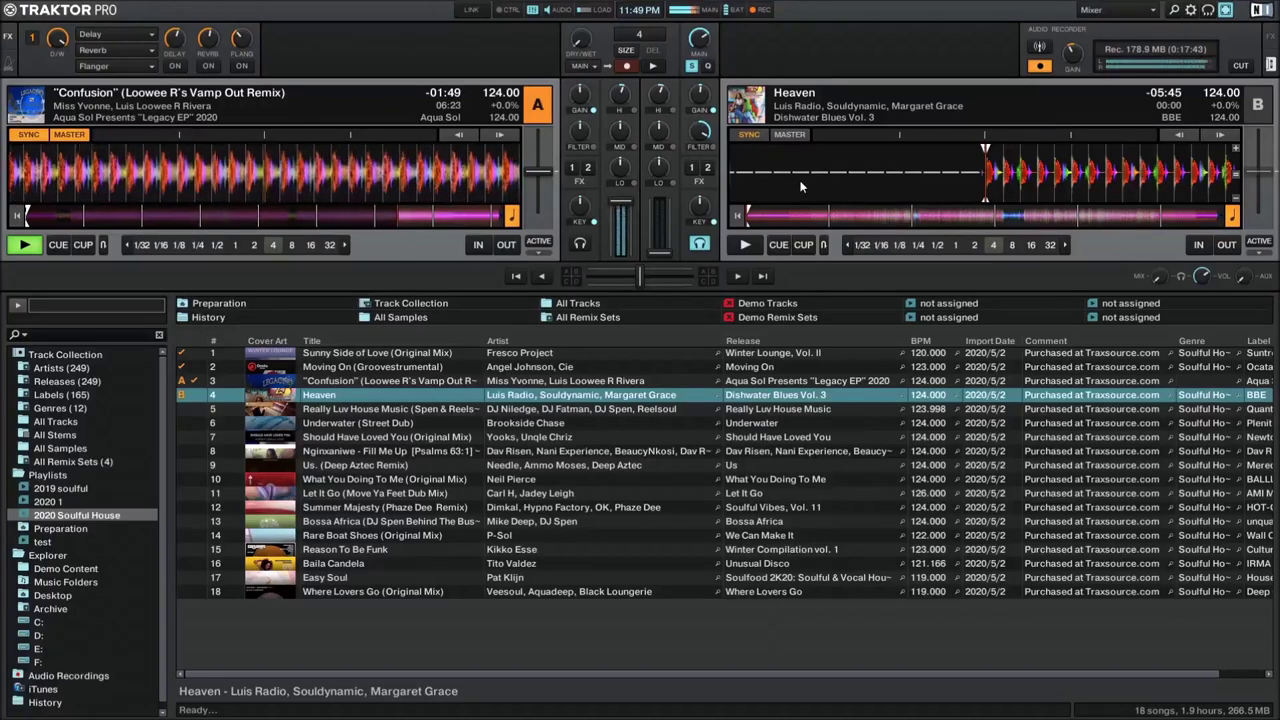
# Step: Rehearse the cued start of "Heaven" and prepare deck B for the mix with lowered EQ and a raised channel fader
pyautogui.press('space')
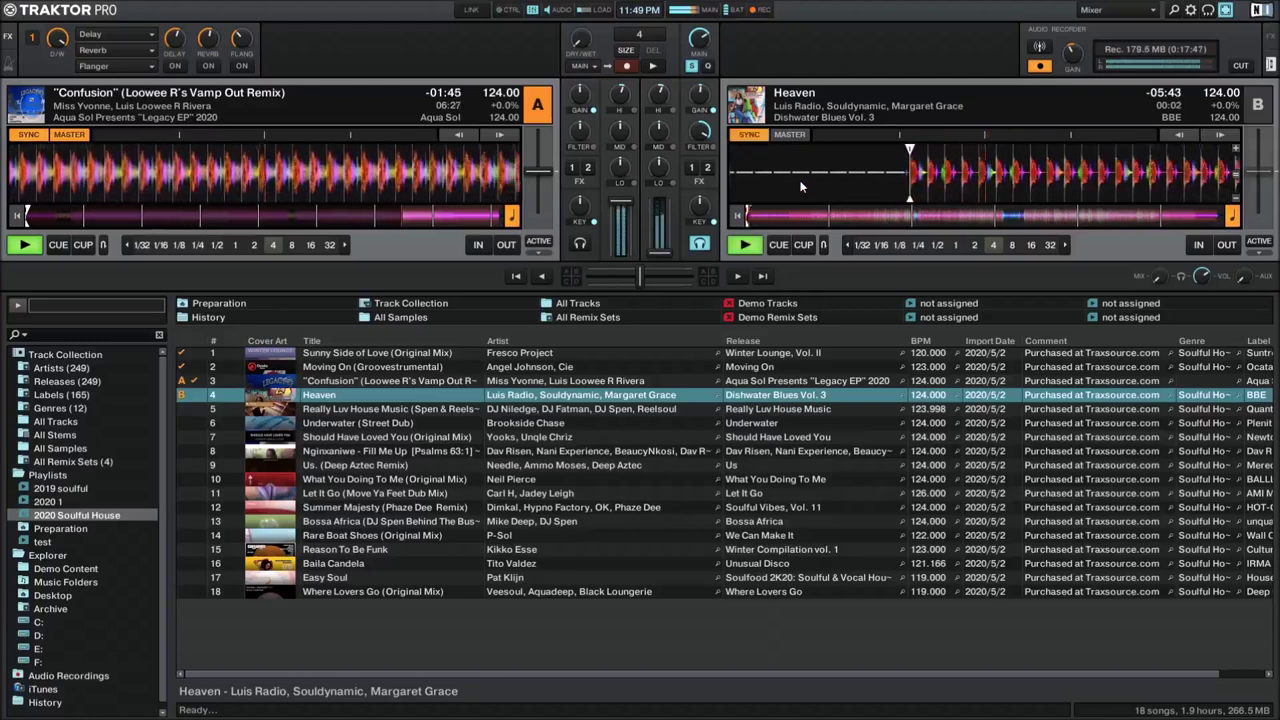
pyautogui.press('space')
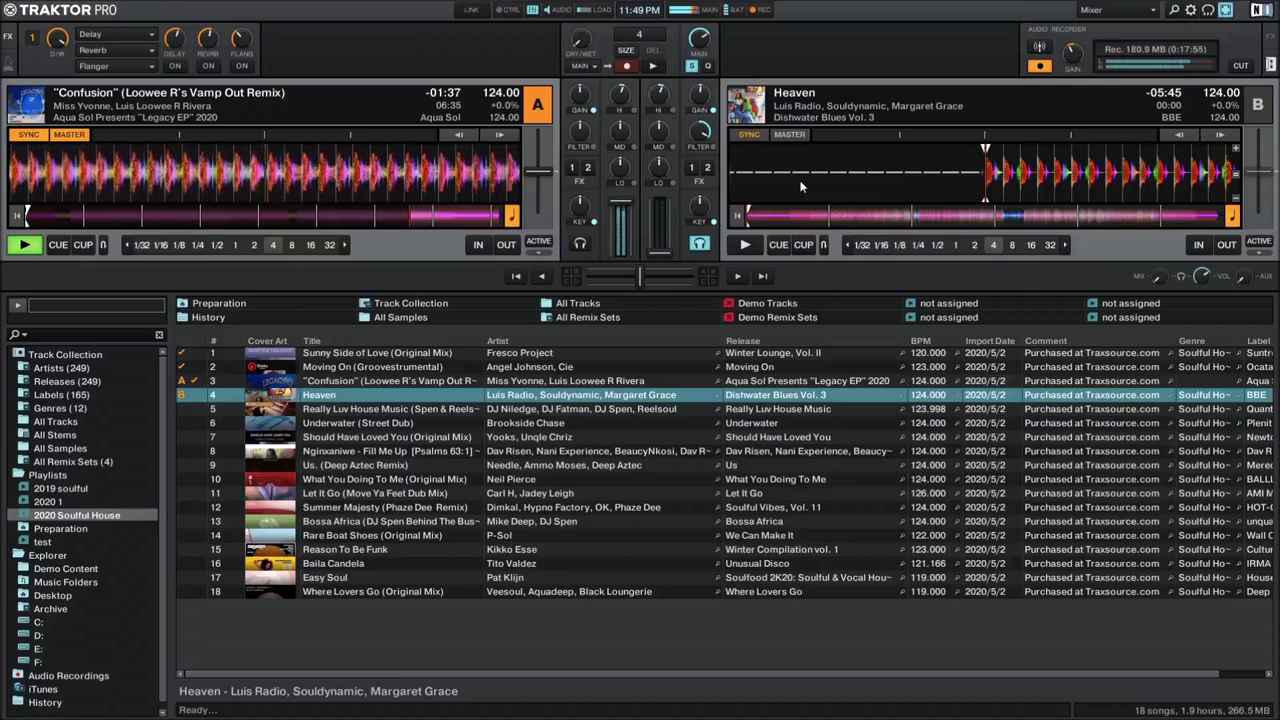
pyautogui.press('h')
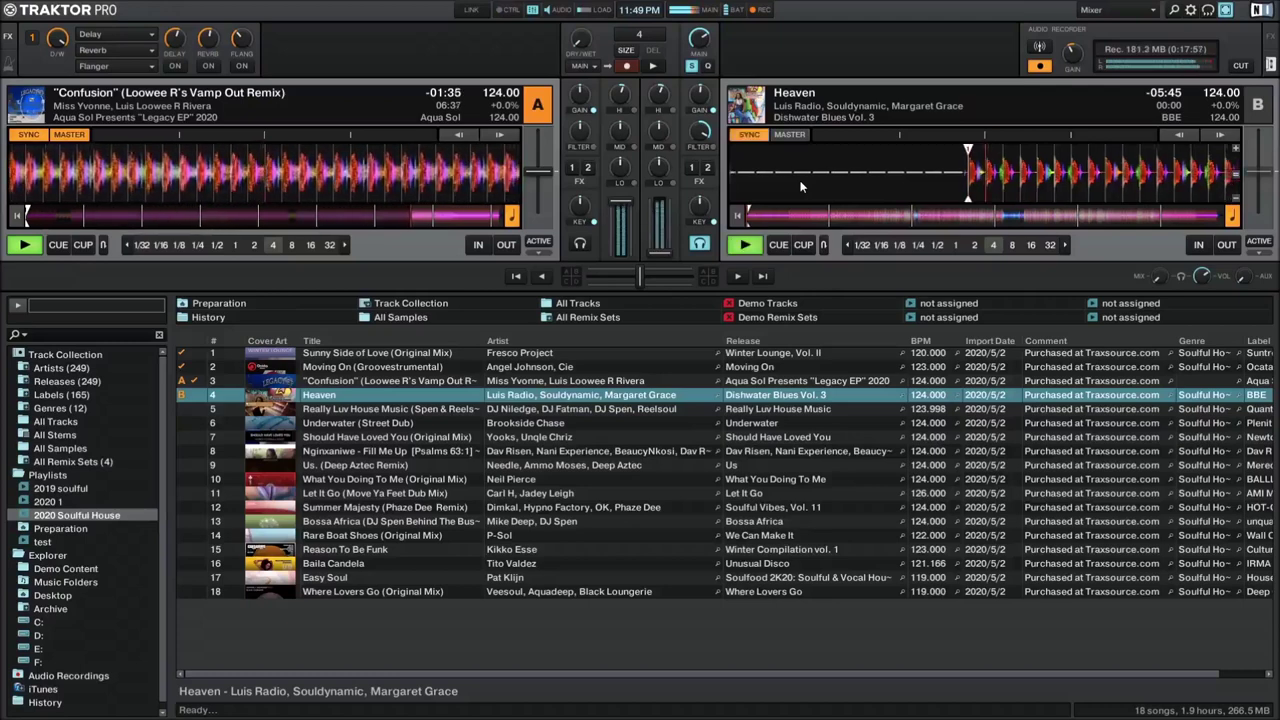
pyautogui.press('h')
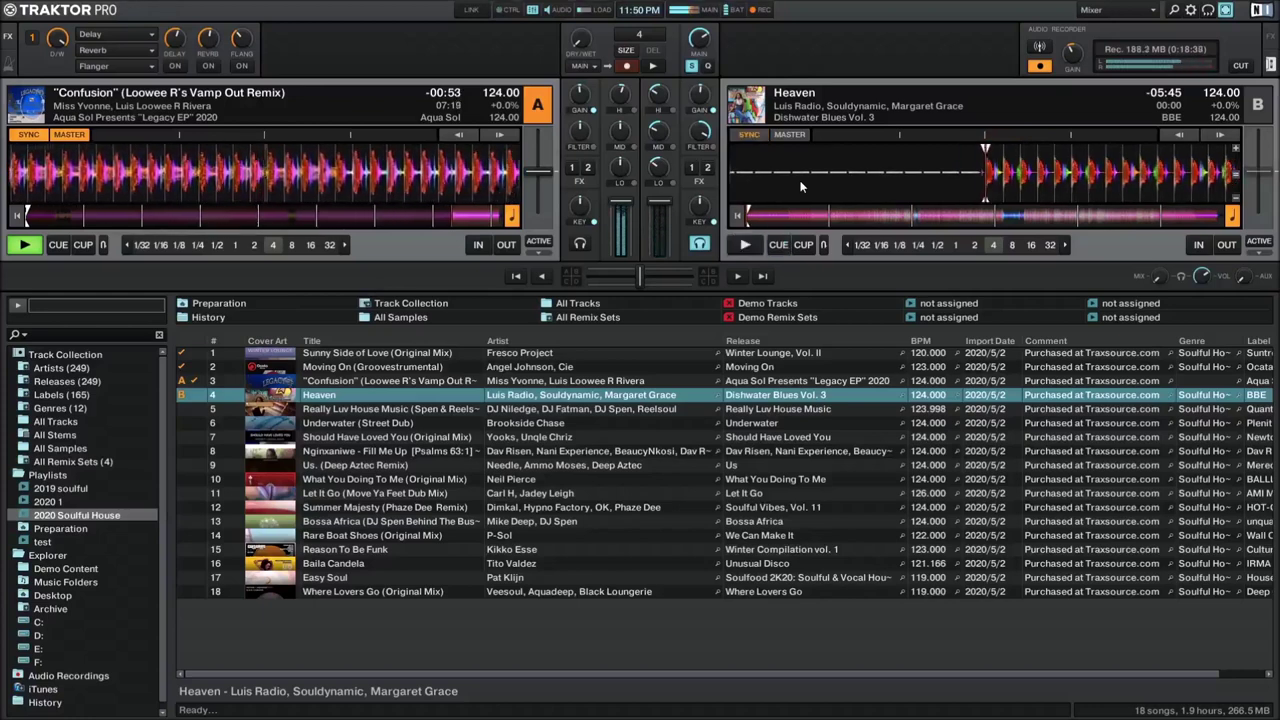
# Step: Mix over from "Confusion" to "Heaven" on deck B and load "Really Luv House Music" into deck A
pyautogui.press('F9')
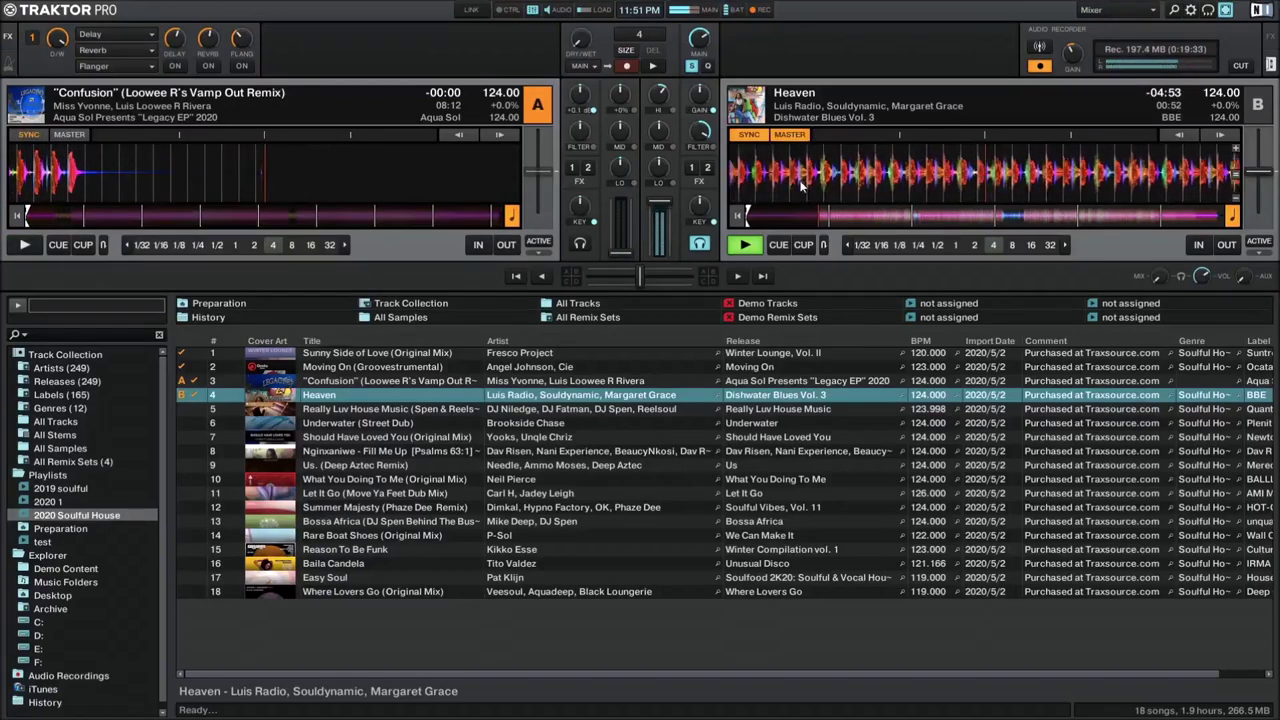
pyautogui.press('Down')
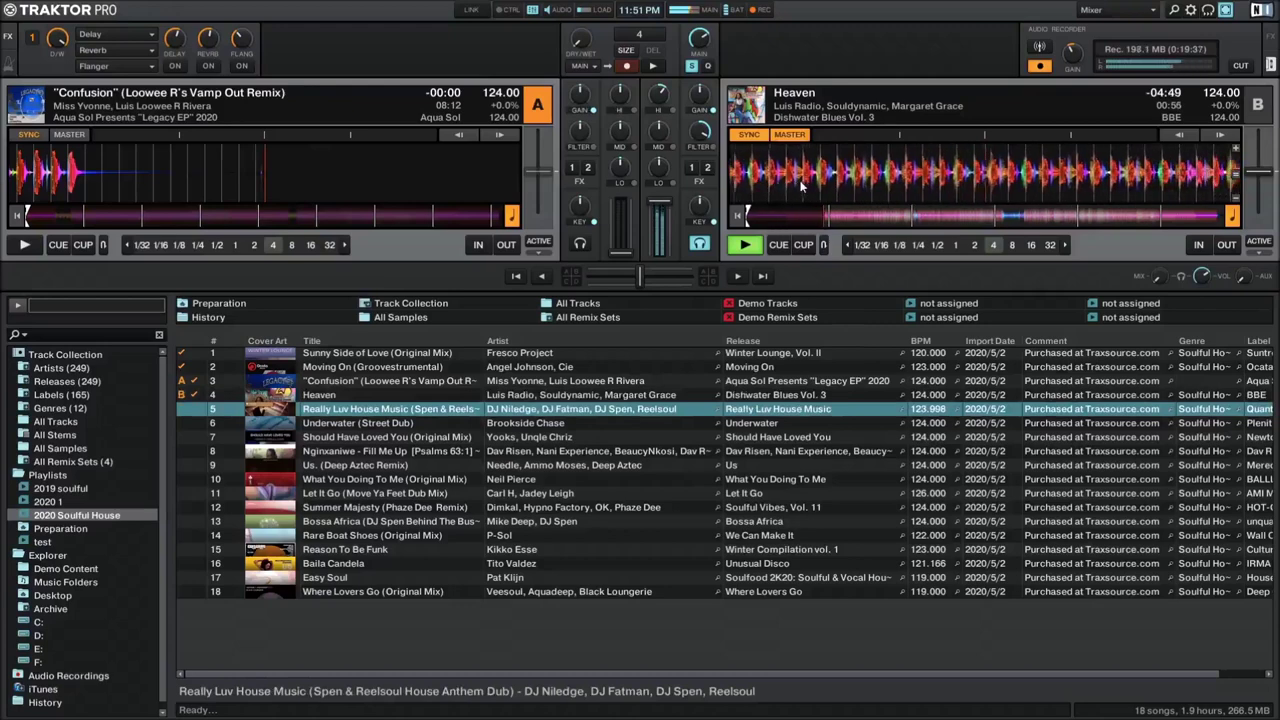
pyautogui.hotkey('ctrl', 'Left')
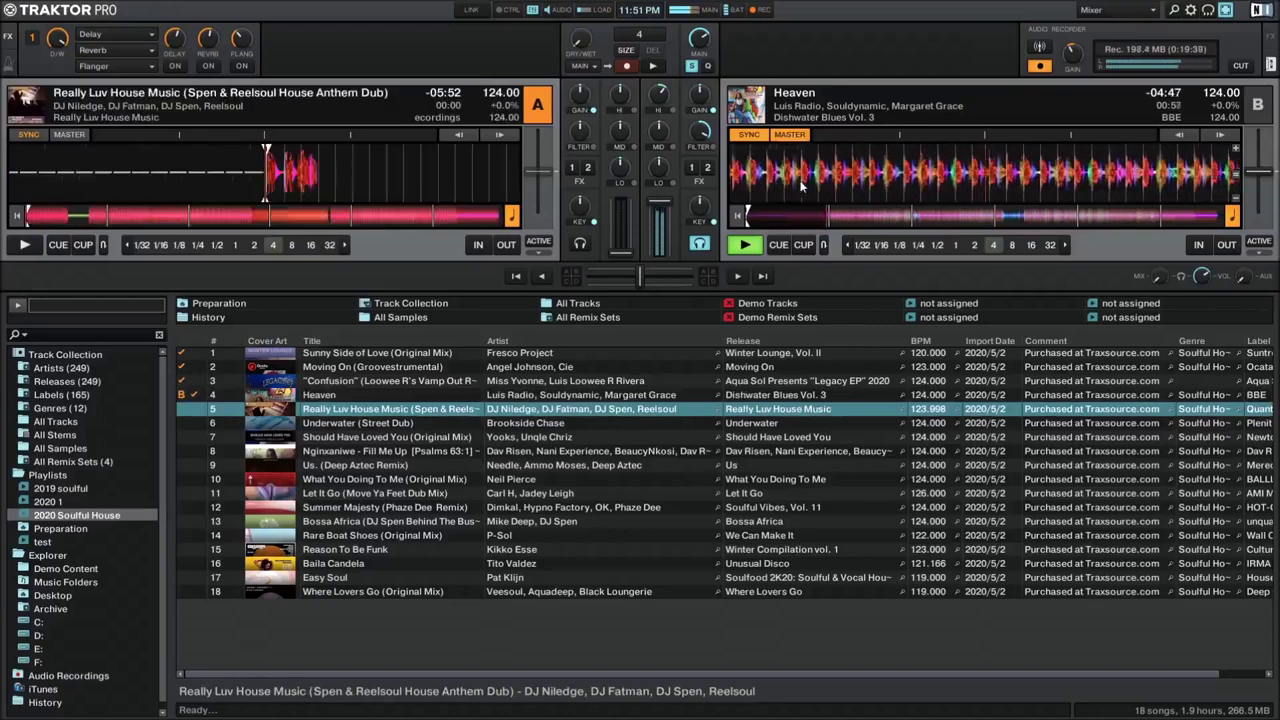
# Step: Preview the opening of "Really Luv House Music" in the headphones, and mix over to it from "Heaven" with deck A as tempo master
pyautogui.hotkey('ctrl', '1')
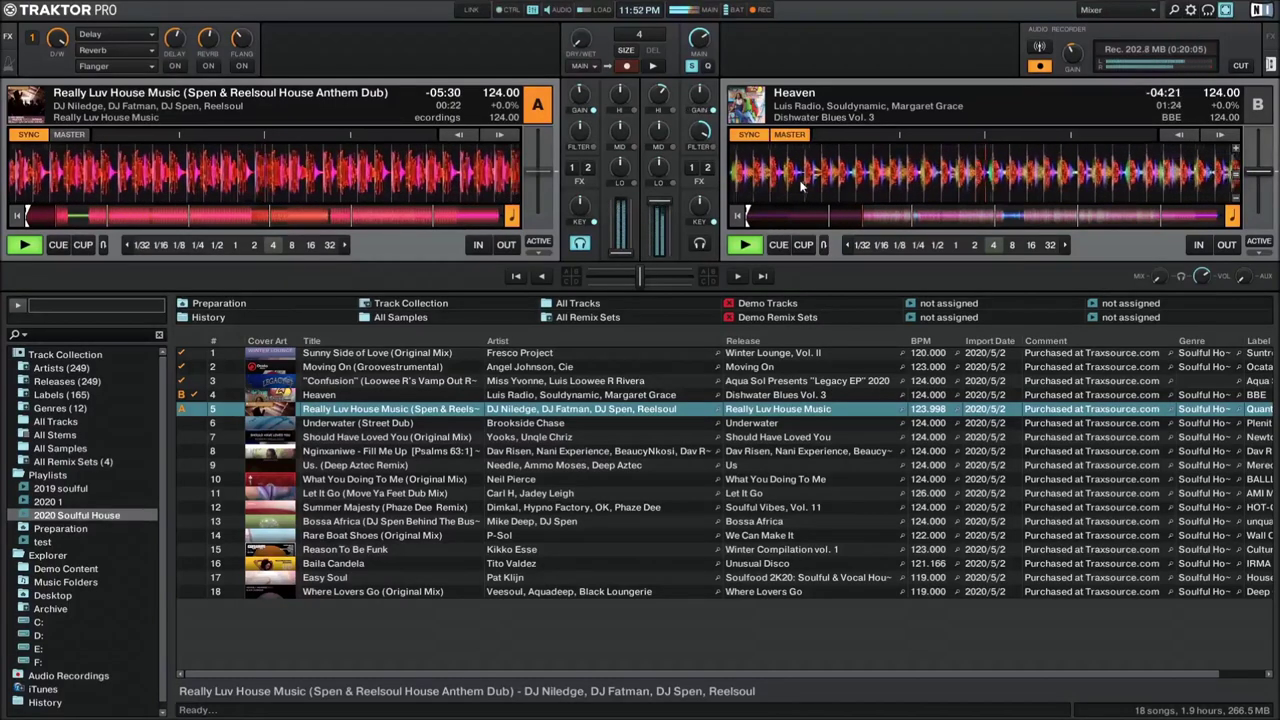
pyautogui.press('space')
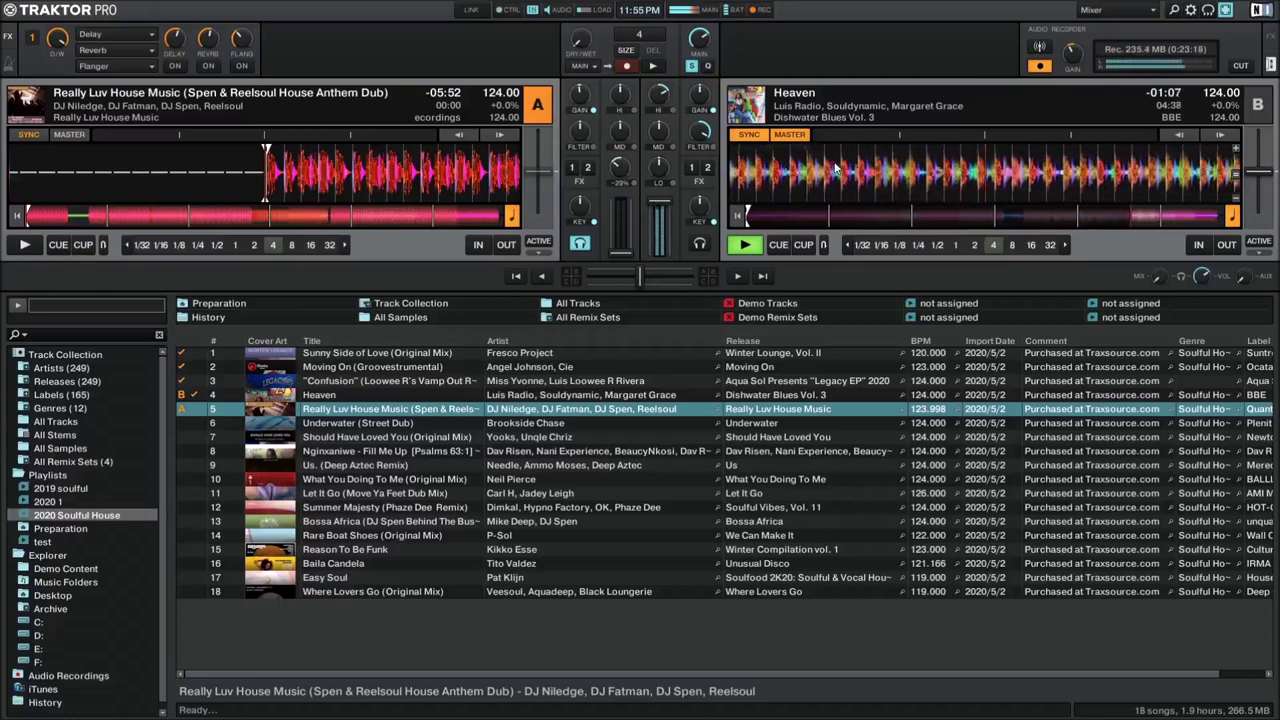
pyautogui.press('space')
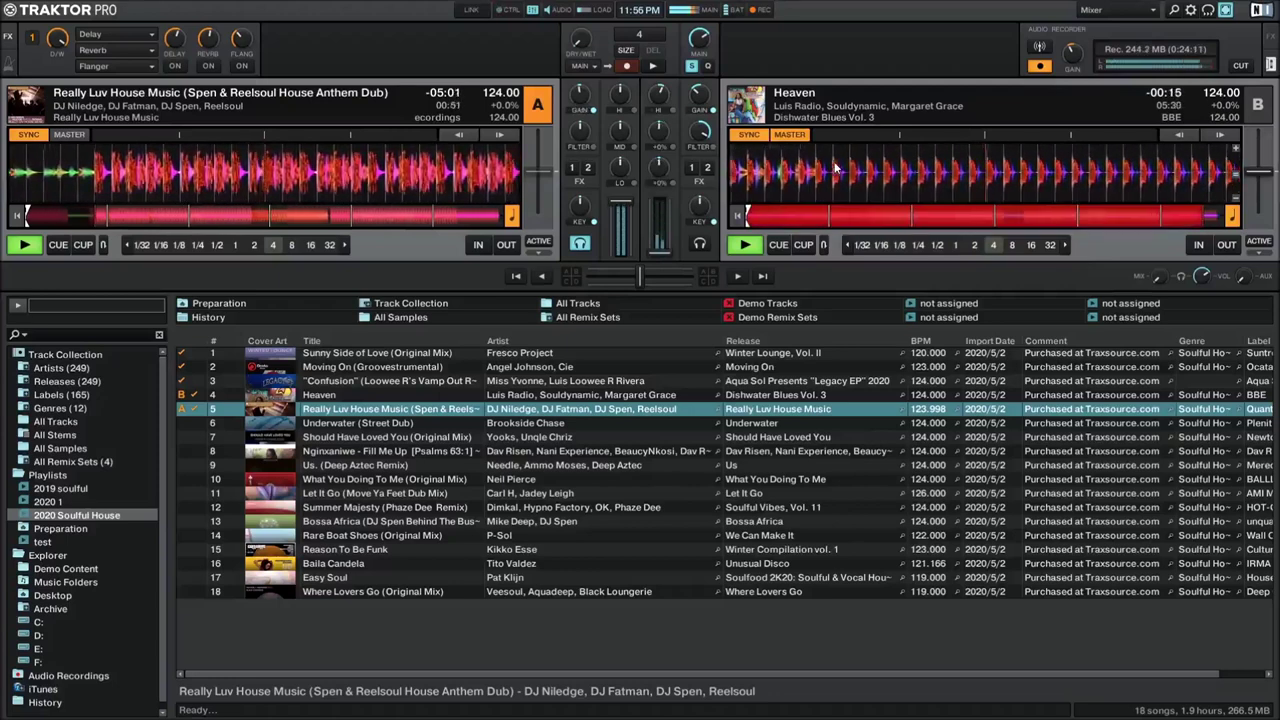
pyautogui.press('space')
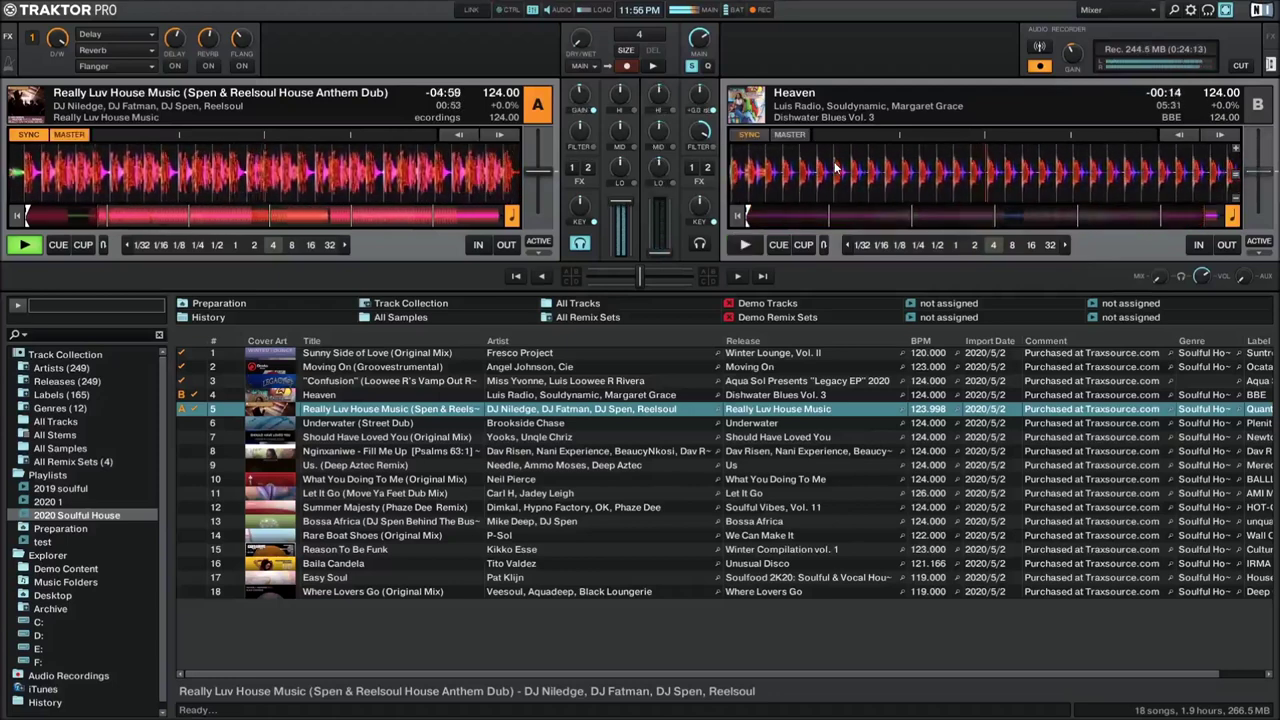
# Step: Load "Underwater (Street Dub)" into deck B, synced to deck A, and preview its opening in the headphones
pyautogui.press('Down')
pyautogui.hotkey('ctrl', 'Right')
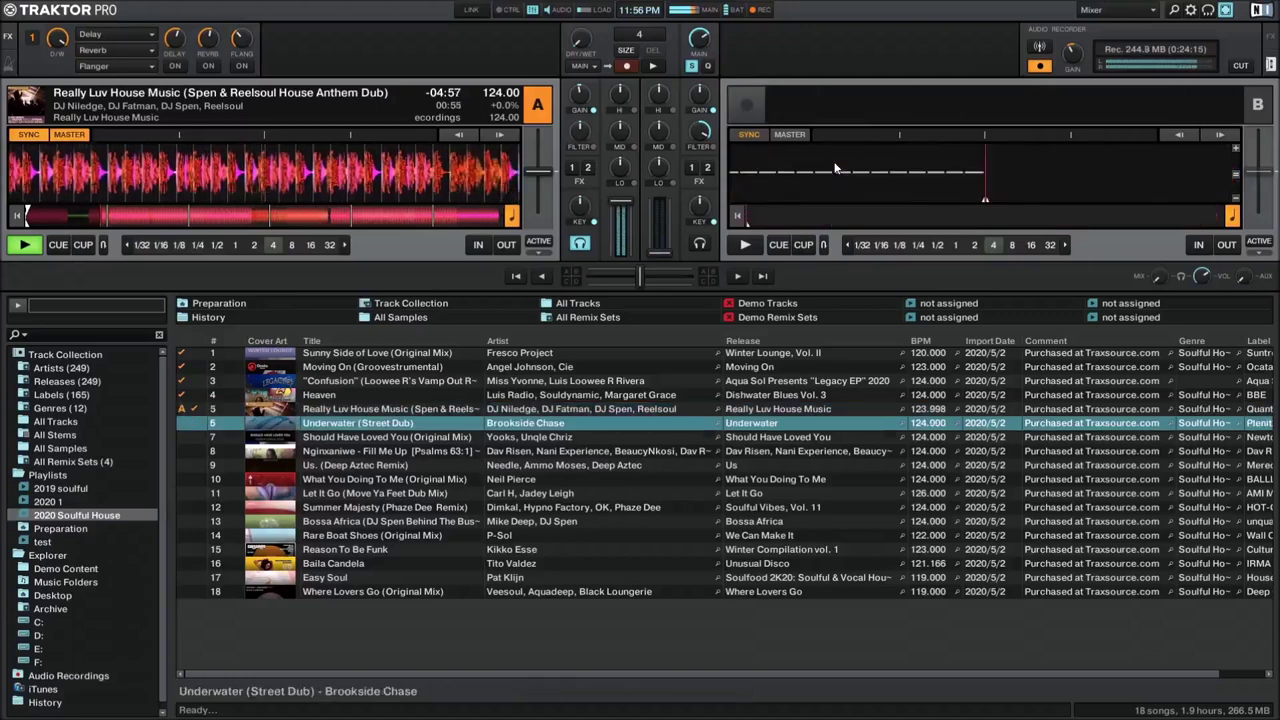
pyautogui.press('h')
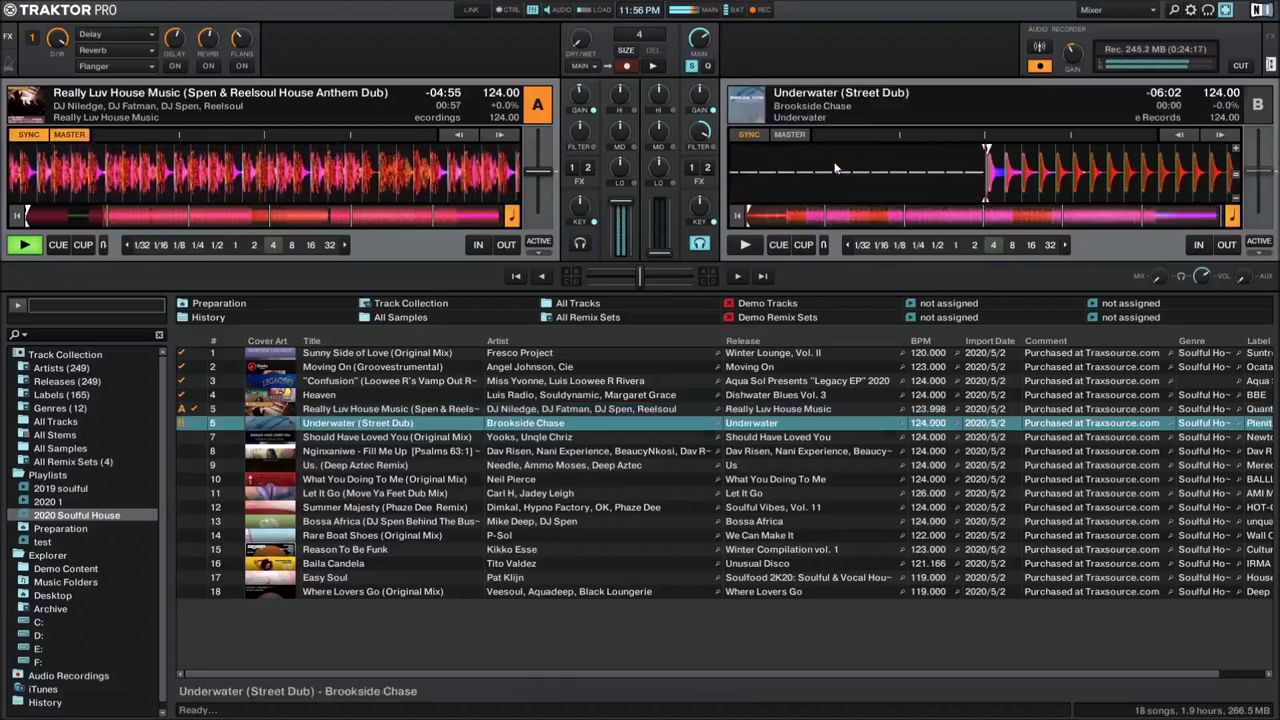
pyautogui.press('space')
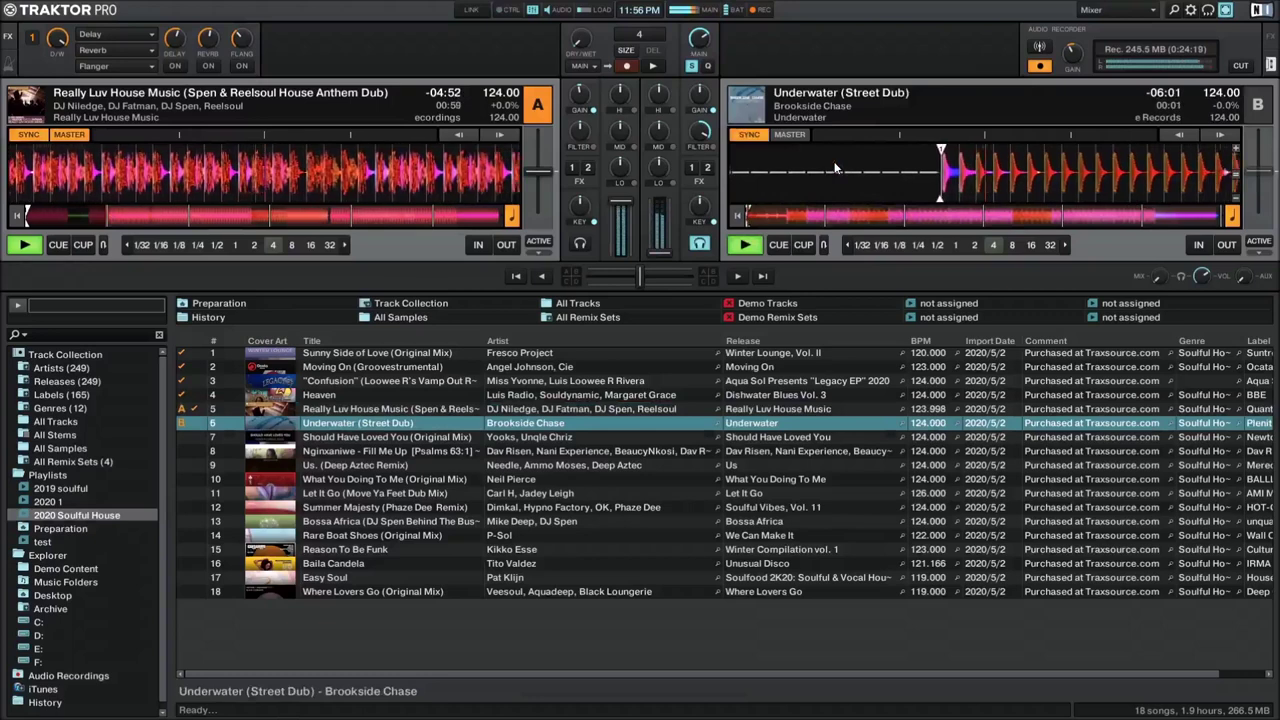
pyautogui.press('space')
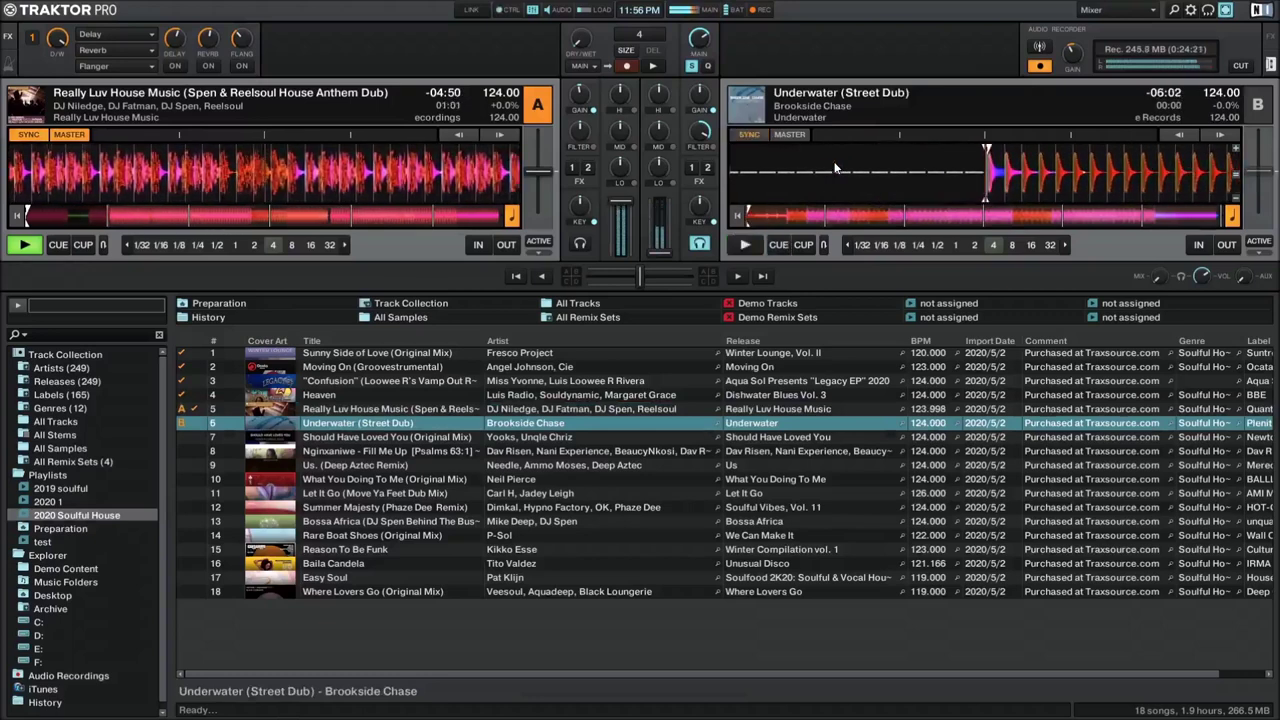
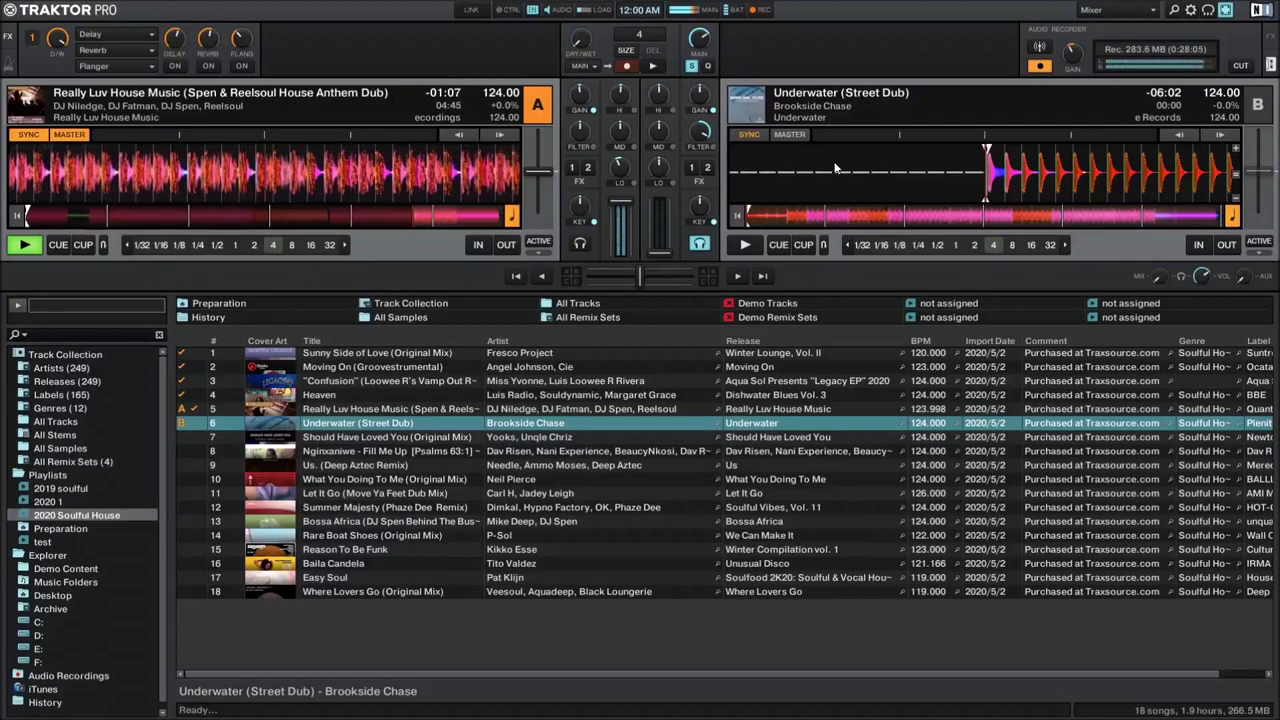
# Step: Mix over from "Really Luv House Music" to "Underwater" on deck B and load "Should Have Loved You" into deck A
pyautogui.press('space')
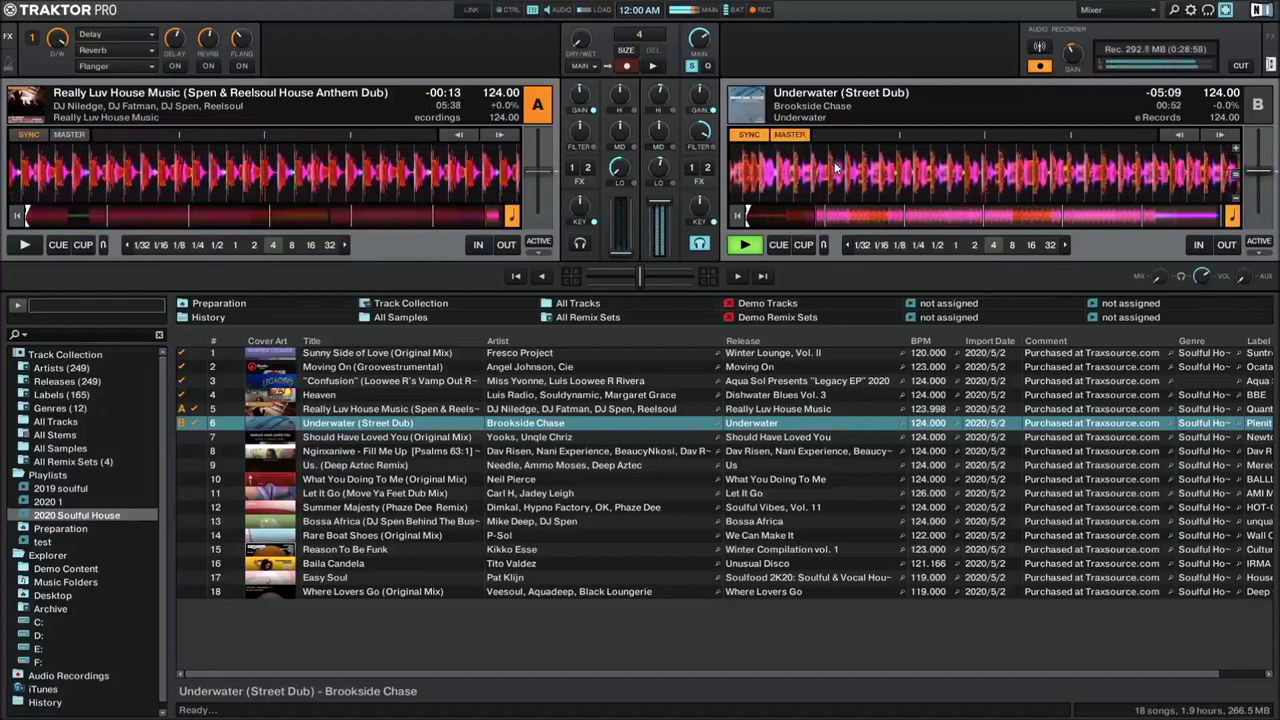
pyautogui.press('Down')
pyautogui.hotkey('ctrl', 'Left')
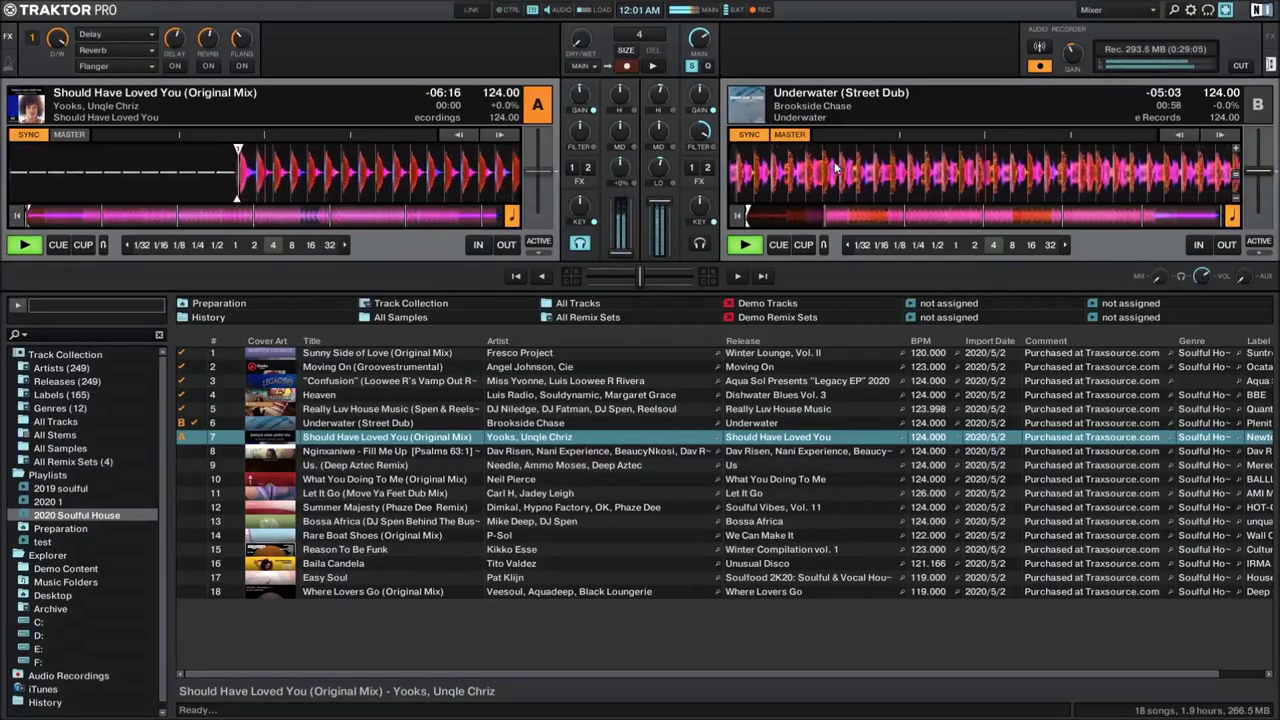
# Step: Preview "Should Have Loved You" in the headphones, return it to its cue point, and mix over to it from "Underwater"
pyautogui.press('space')
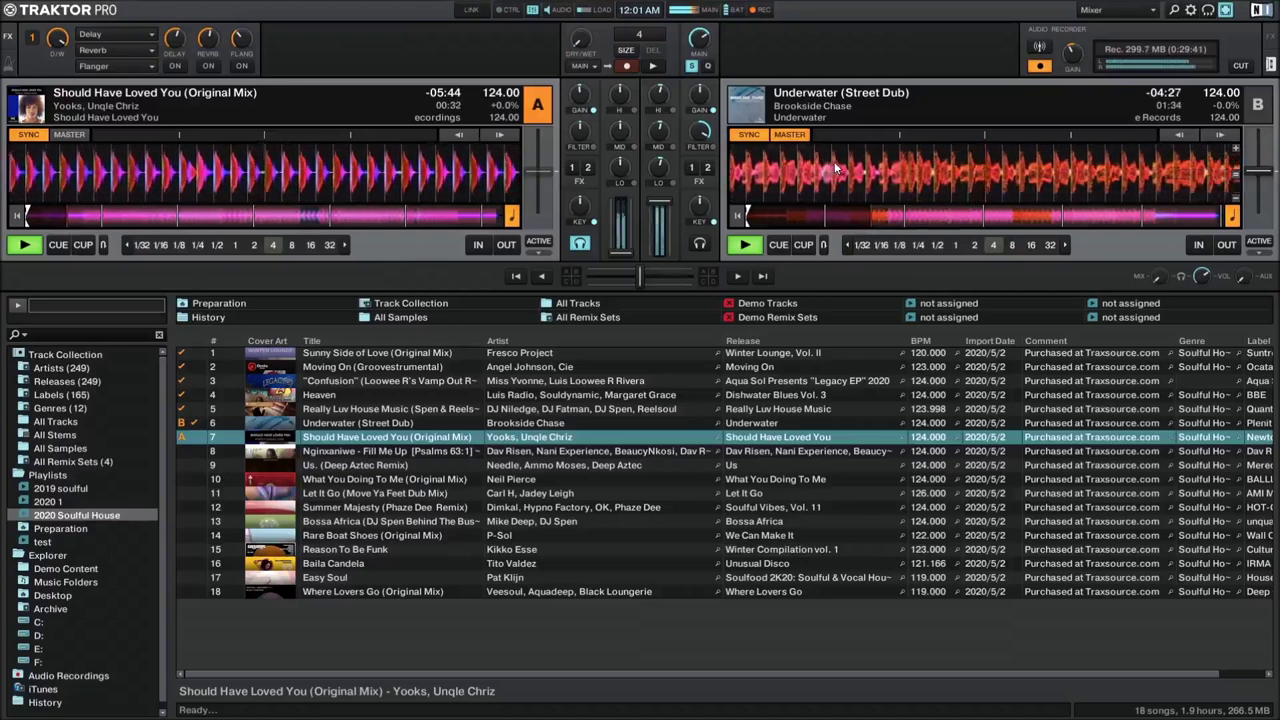
pyautogui.hotkey('ctrl', 'Left')
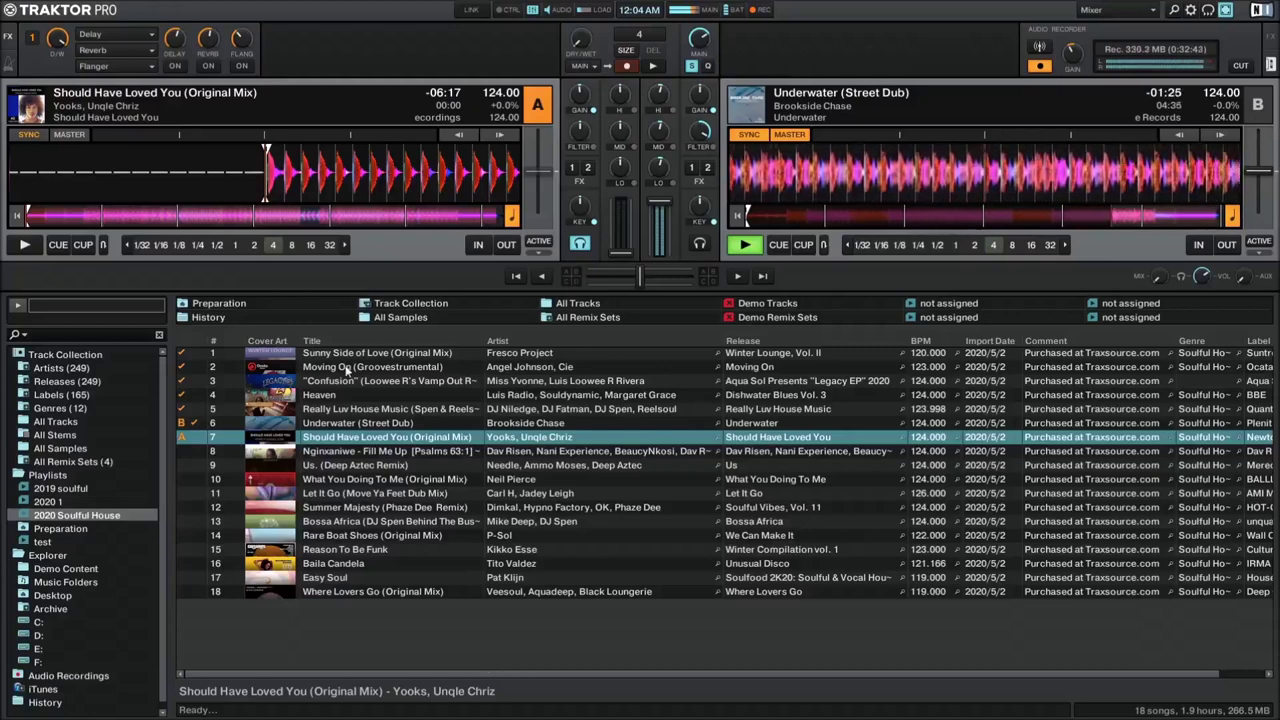
pyautogui.press('space')
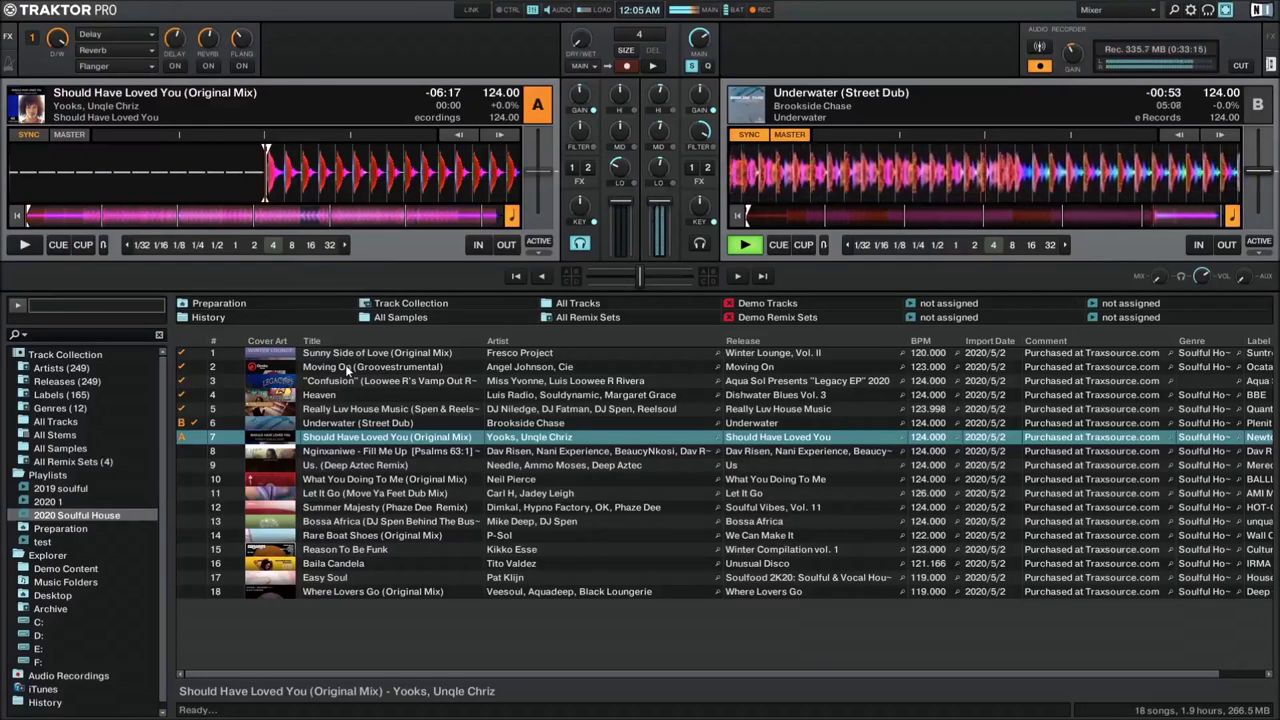
pyautogui.press('space')
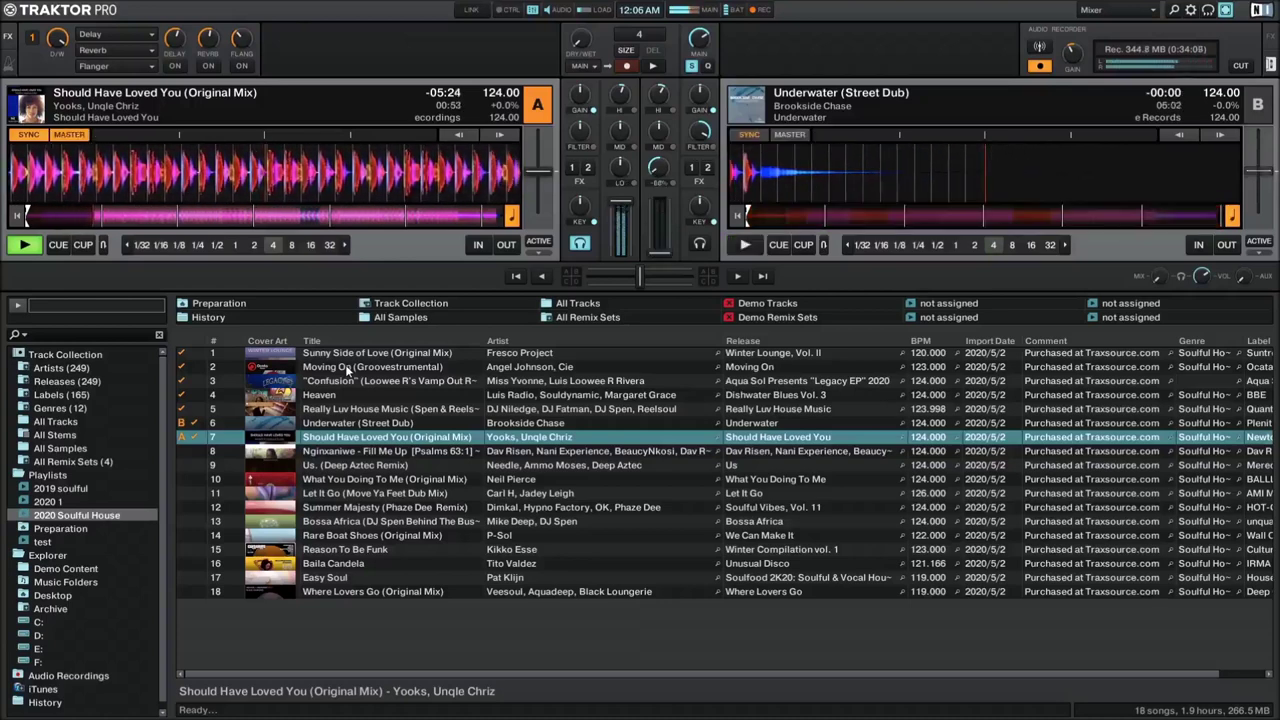
# Step: Load "Nginxaniwe - Fill Me Up" into deck B, synced to deck A at 124 BPM, and preview its opening in the headphones
pyautogui.press('Down')
pyautogui.hotkey('ctrl', 'Right')
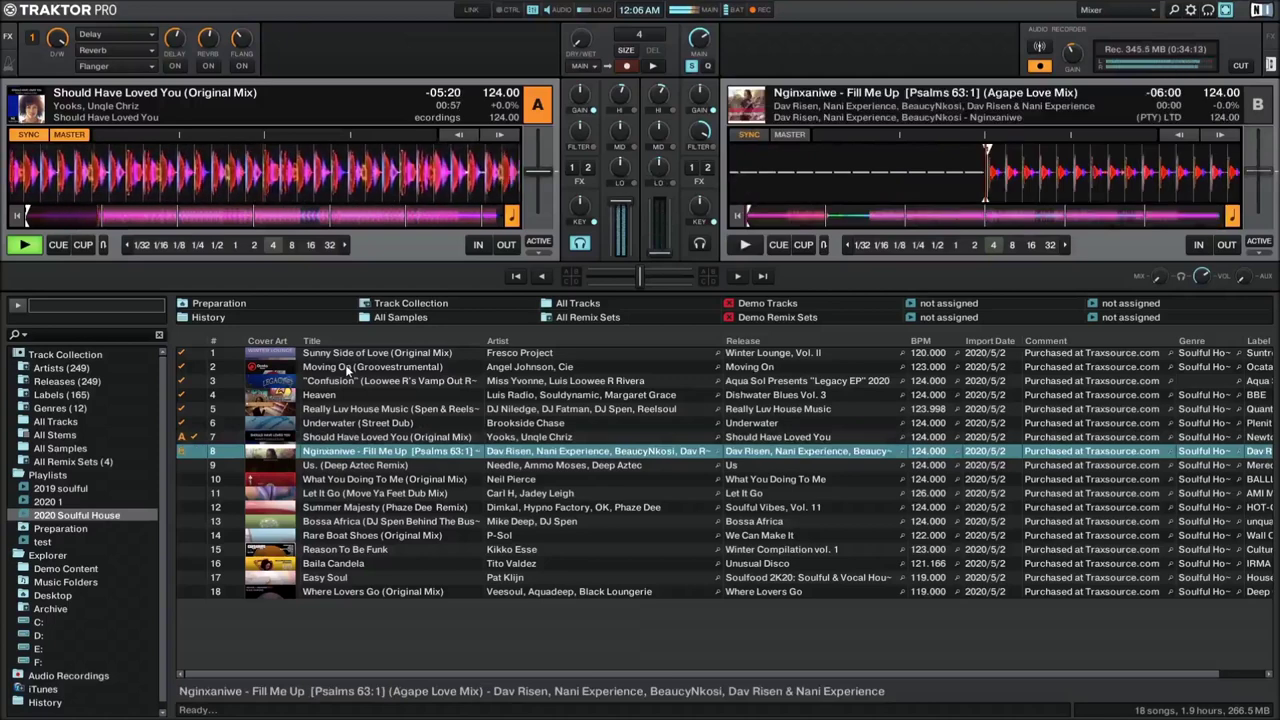
pyautogui.press('h')
pyautogui.press('g')
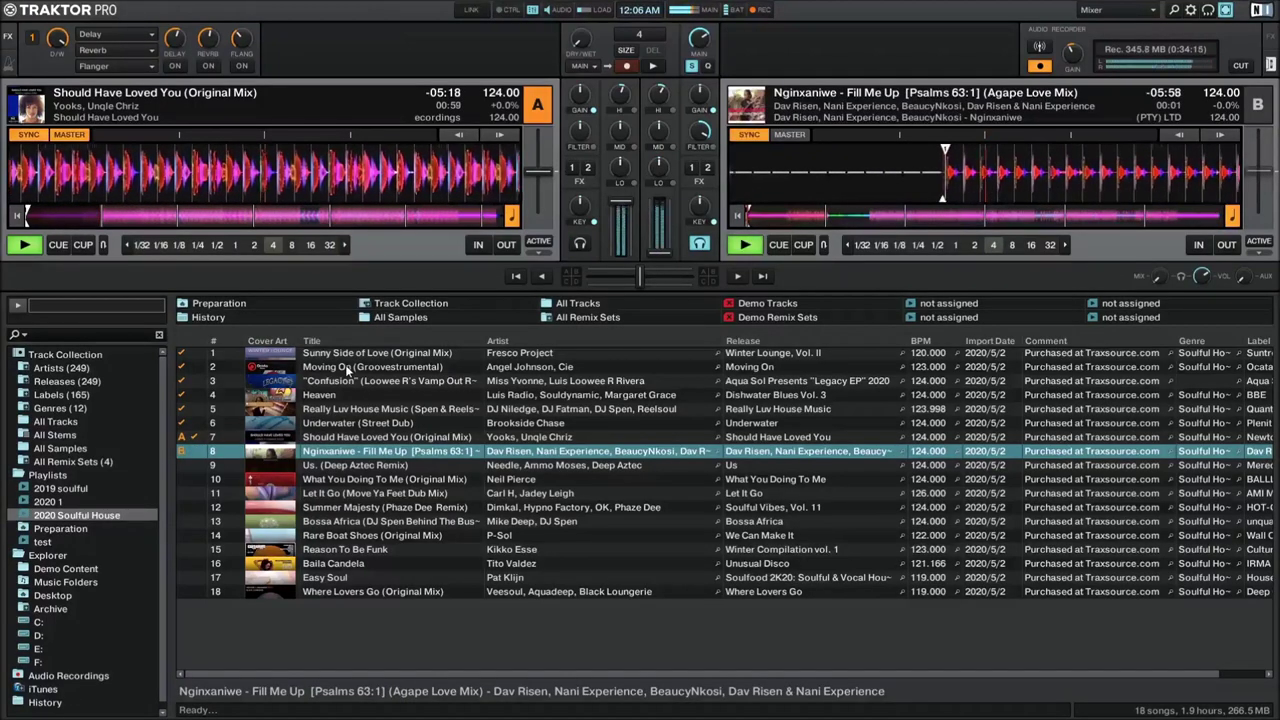
pyautogui.press('f')
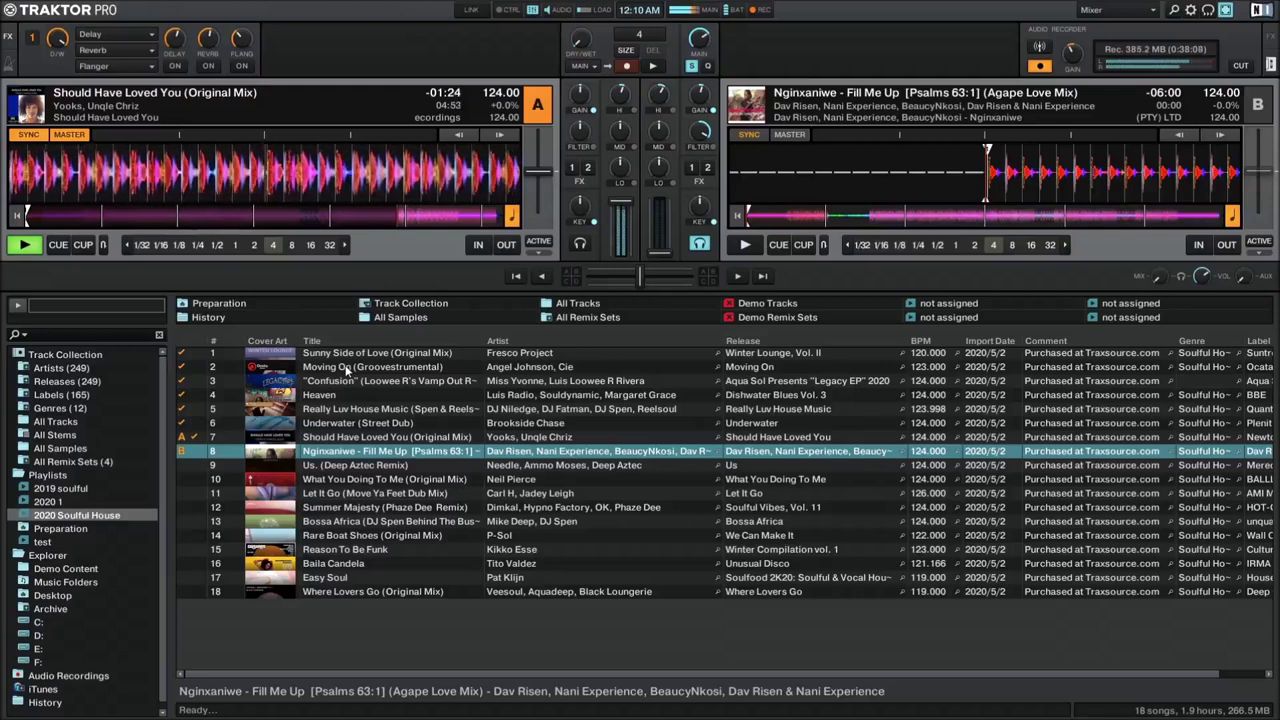
# Step: Rehearse the start of "Nginxaniwe - Fill Me Up" and mix over to it from "Should Have Loved You", starting with deck B's EQ lowered
pyautogui.press('space')
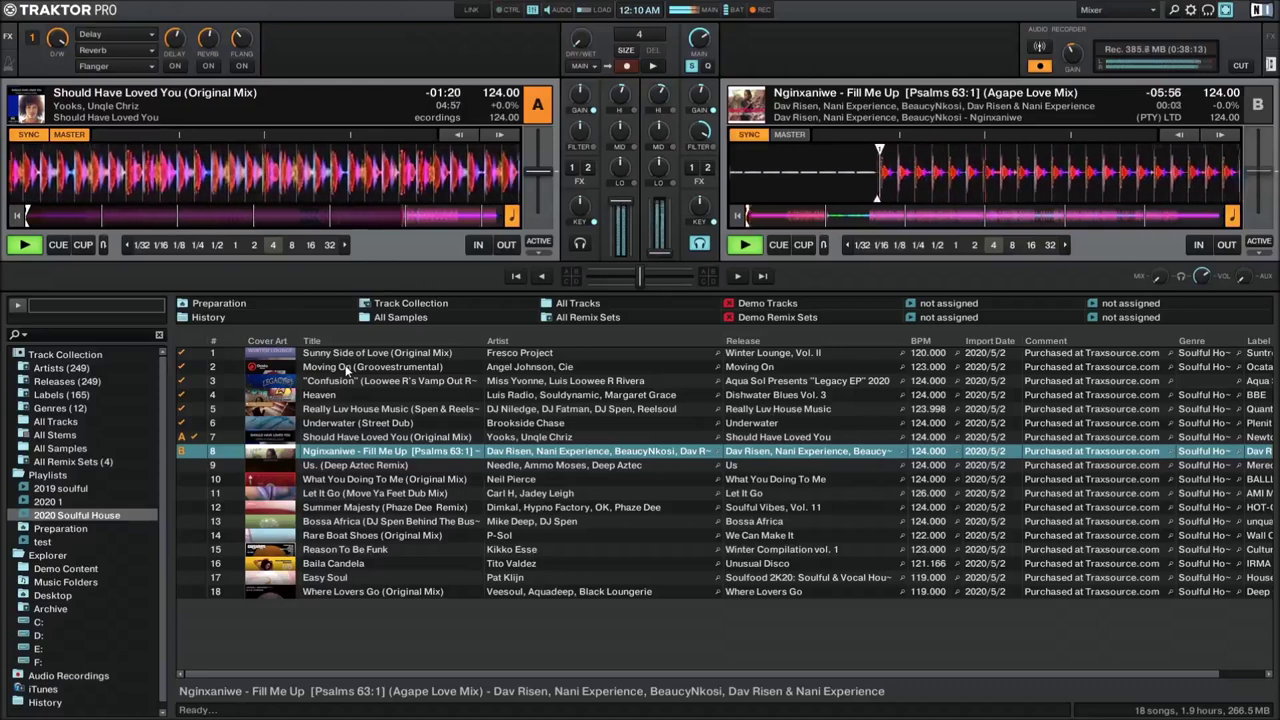
pyautogui.press('space')
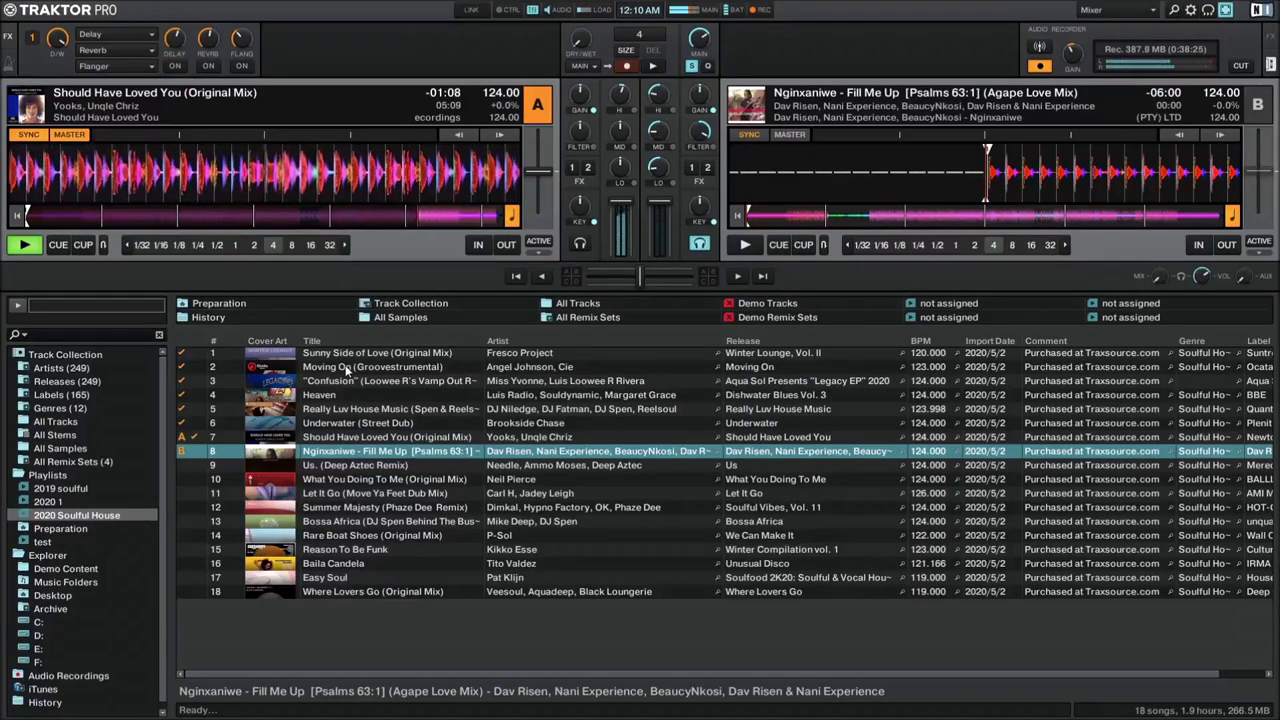
pyautogui.press('space')
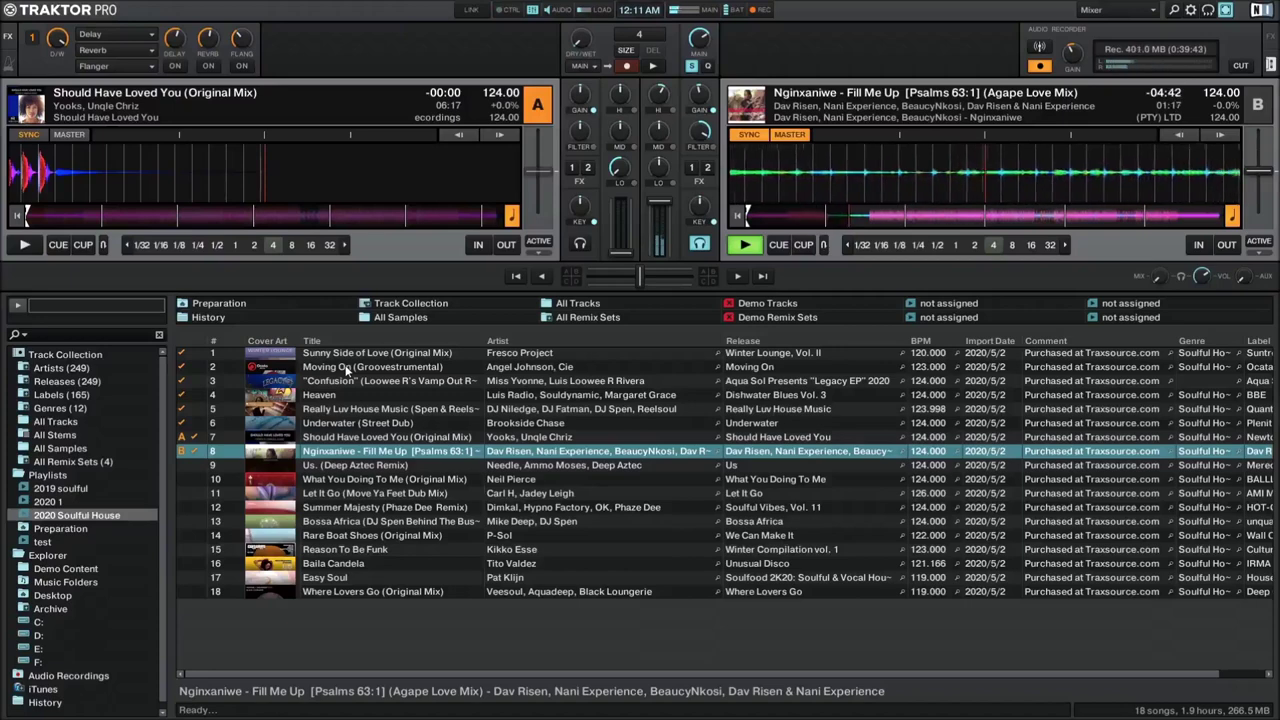
# Step: Load "Us. (Deep Aztec Remix)" into deck A, synced to deck B at 124 BPM, and leave it stopped at its cue point
pyautogui.press('Down')
pyautogui.hotkey('ctrl', 'Left')
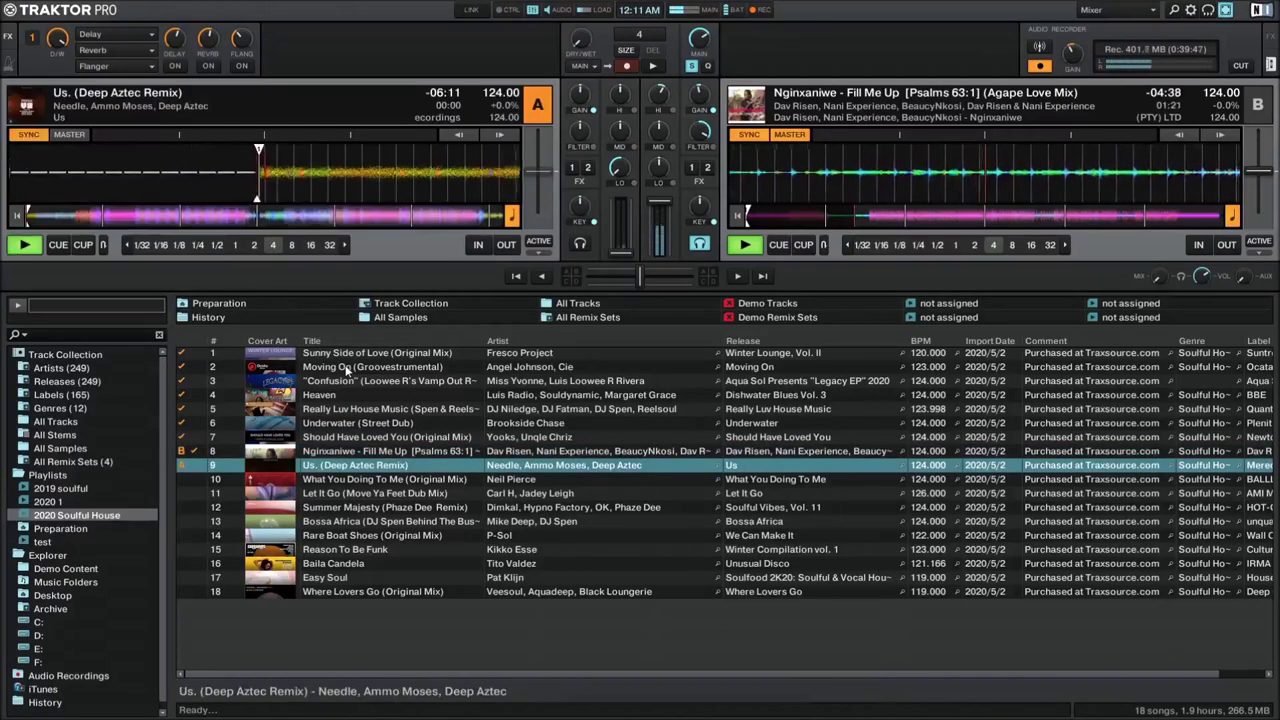
pyautogui.press('space')
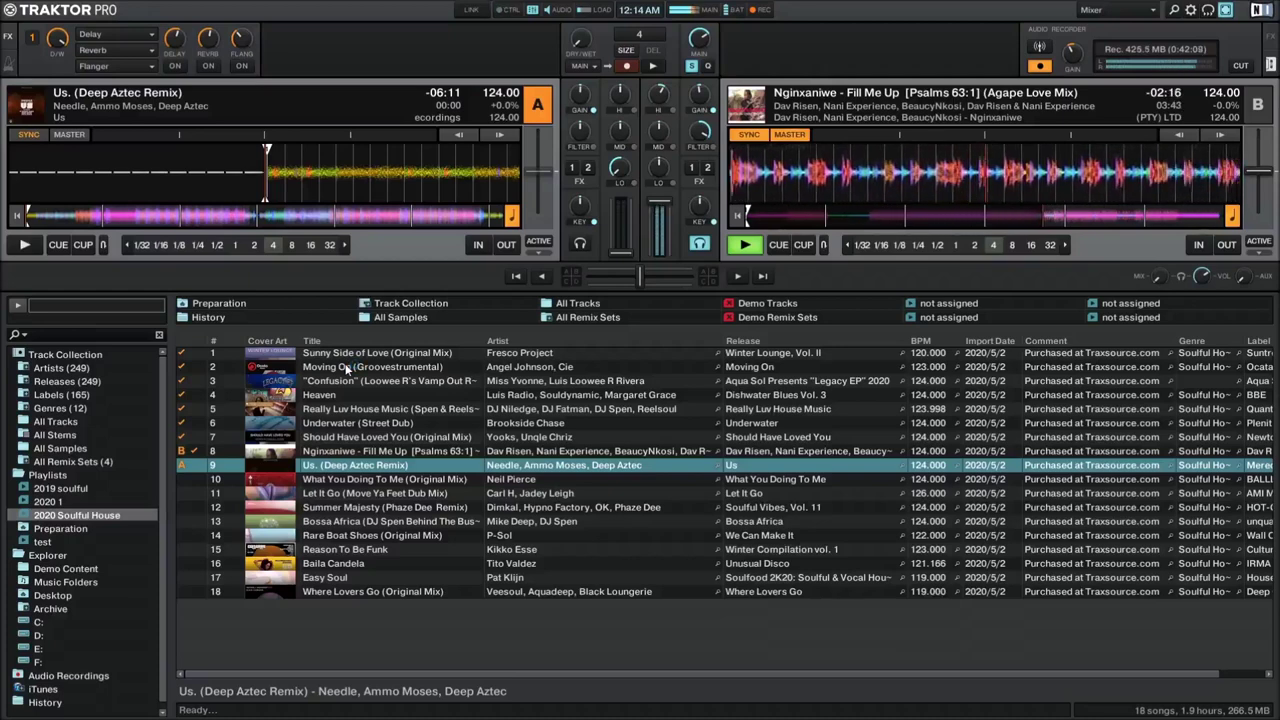
# Step: Switch headphone monitoring to deck A, test the opening of "Us." against "Nginxaniwe - Fill Me Up", and return it to the cue point
pyautogui.press('h')
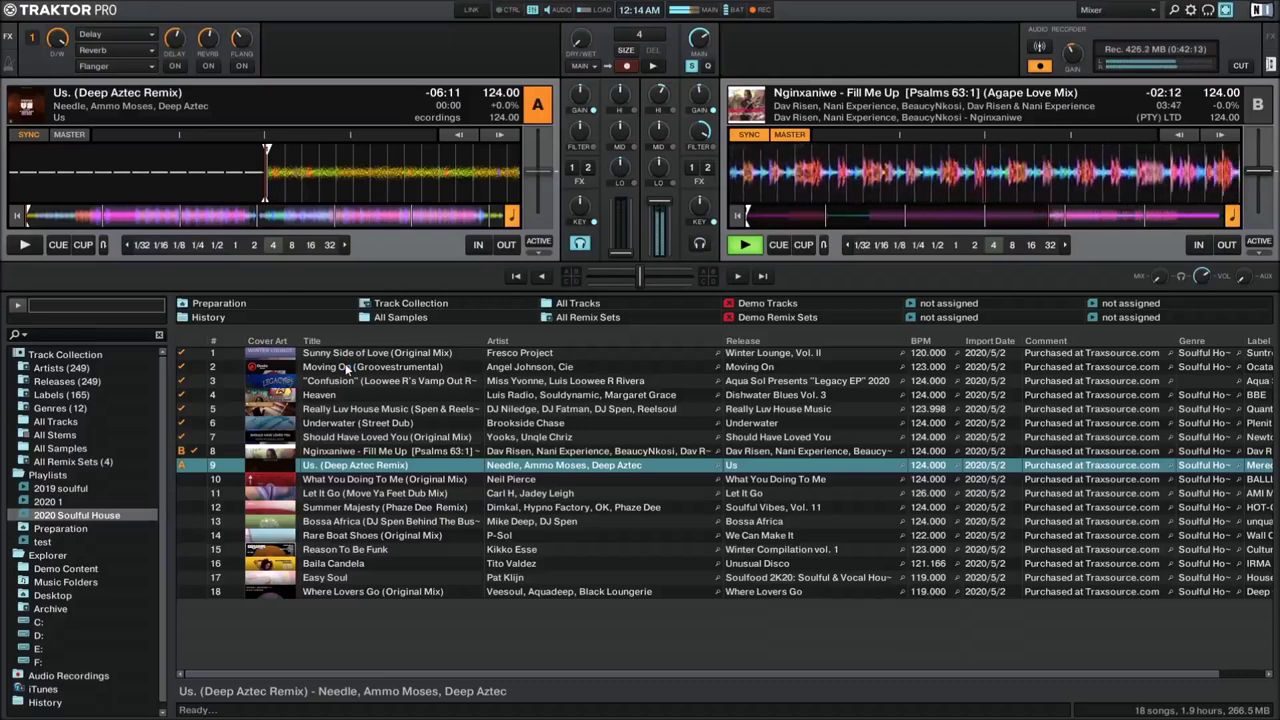
pyautogui.press('space')
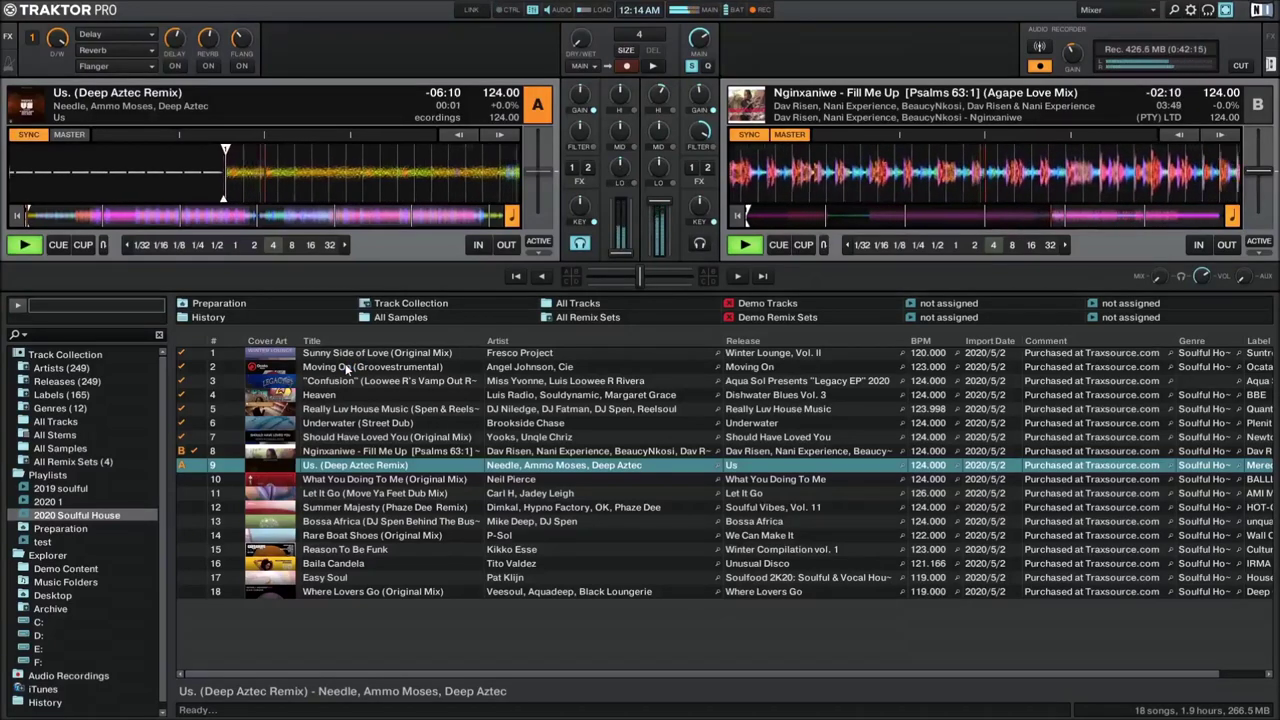
pyautogui.press('space')
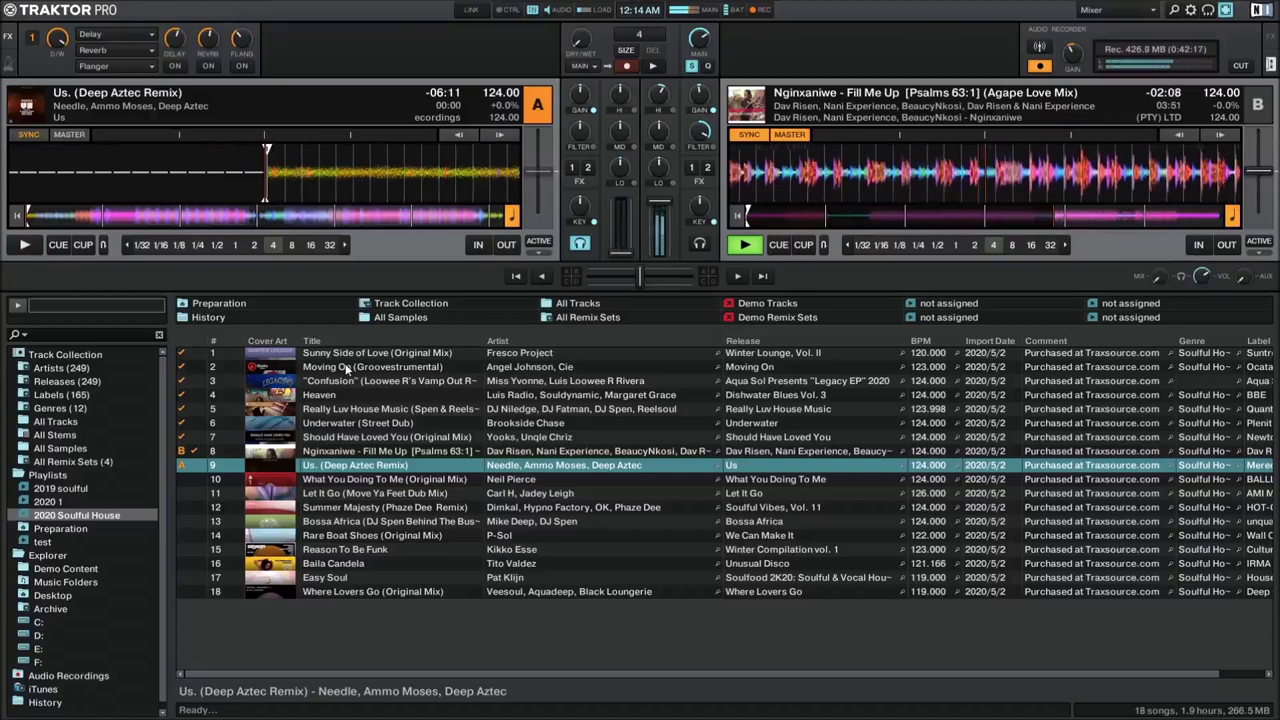
pyautogui.press('space')
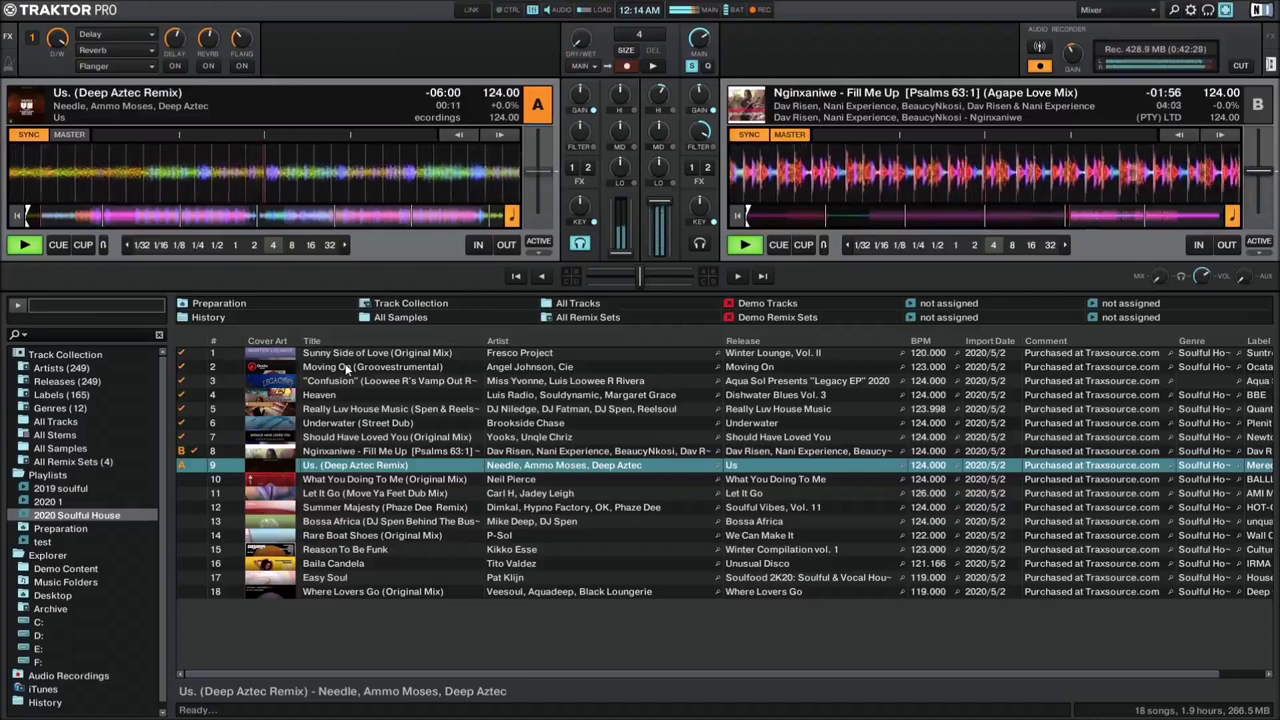
pyautogui.press('F5')
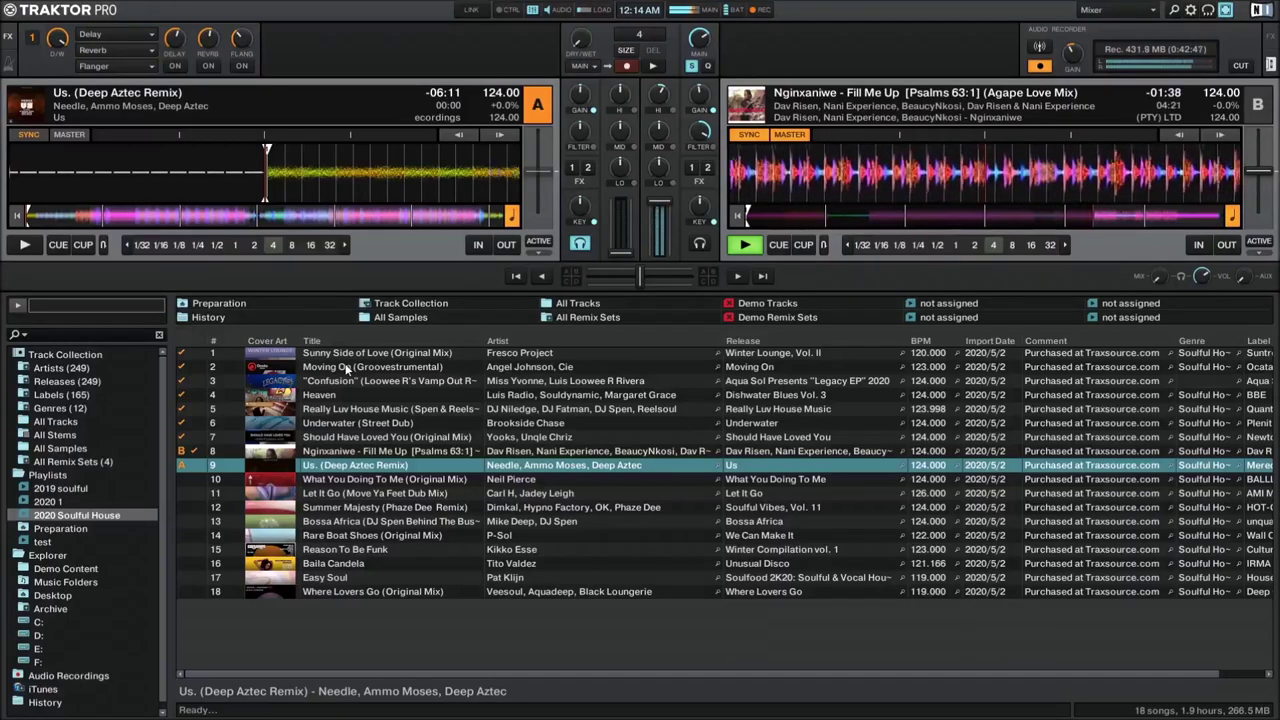
# Step: Raise deck A's channel fader and repeatedly retrigger the opening of "Us." from its cue point over "Nginxaniwe - Fill Me Up"
pyautogui.press('space')
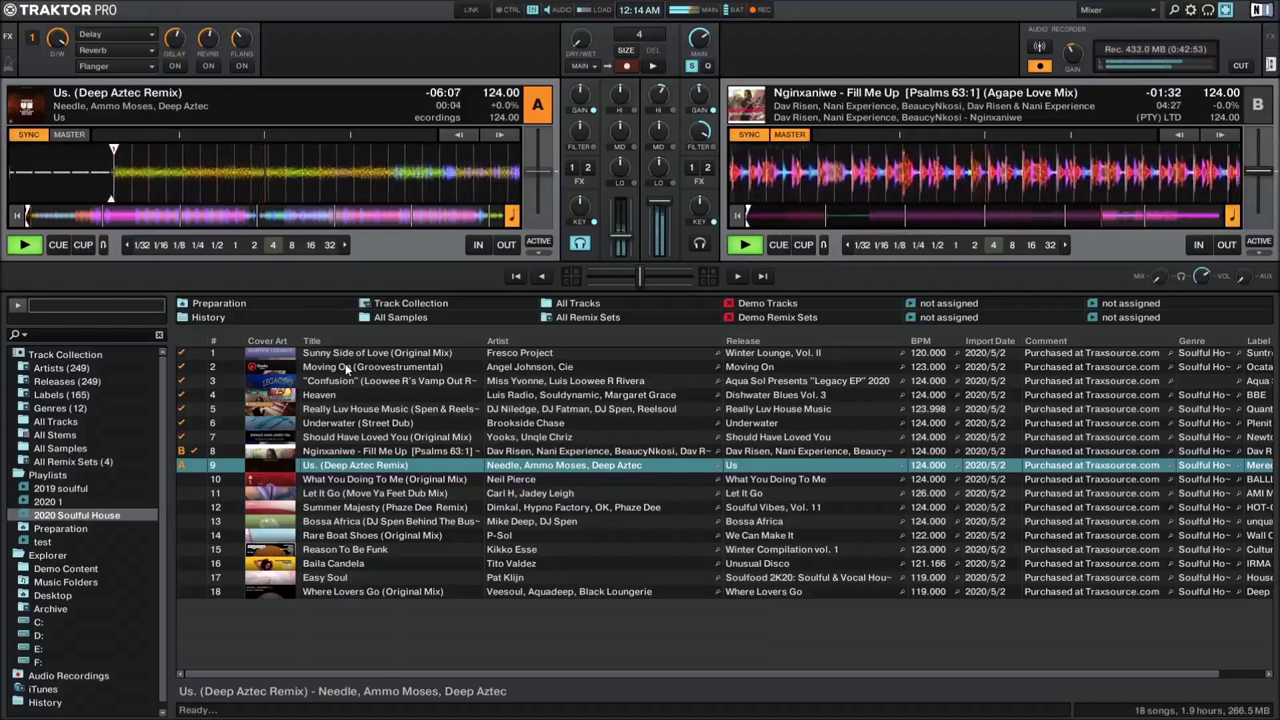
pyautogui.press('space')
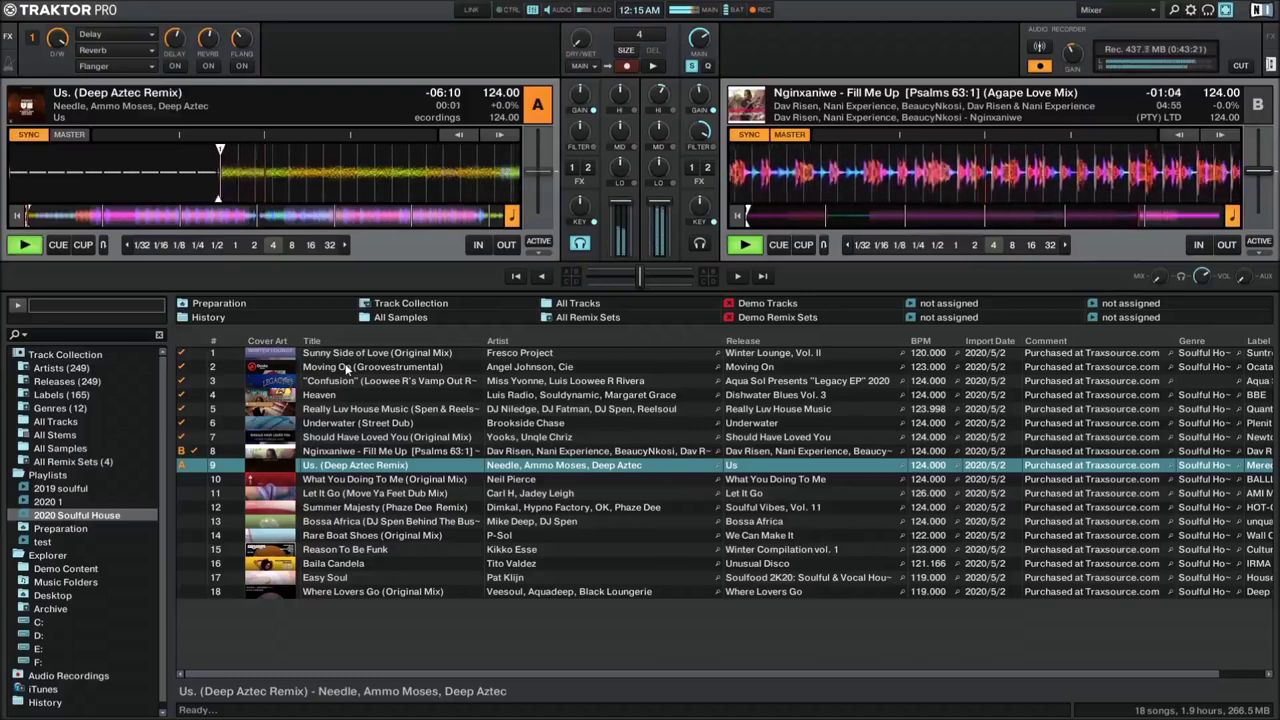
pyautogui.press('F1')
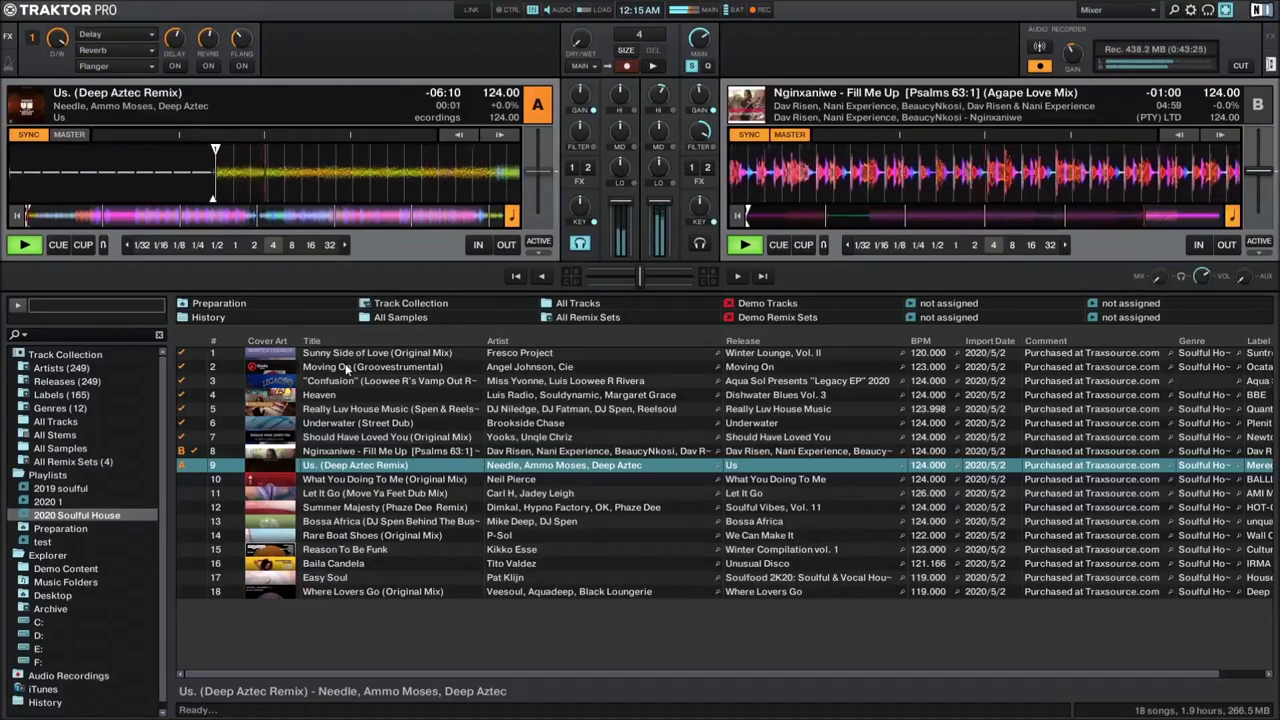
pyautogui.press('F2')
pyautogui.press('F1')
pyautogui.press('F2')
pyautogui.press('F1')
pyautogui.press('F2')
pyautogui.press('F1')
pyautogui.press('F2')
pyautogui.press('F1')
pyautogui.press('F2')
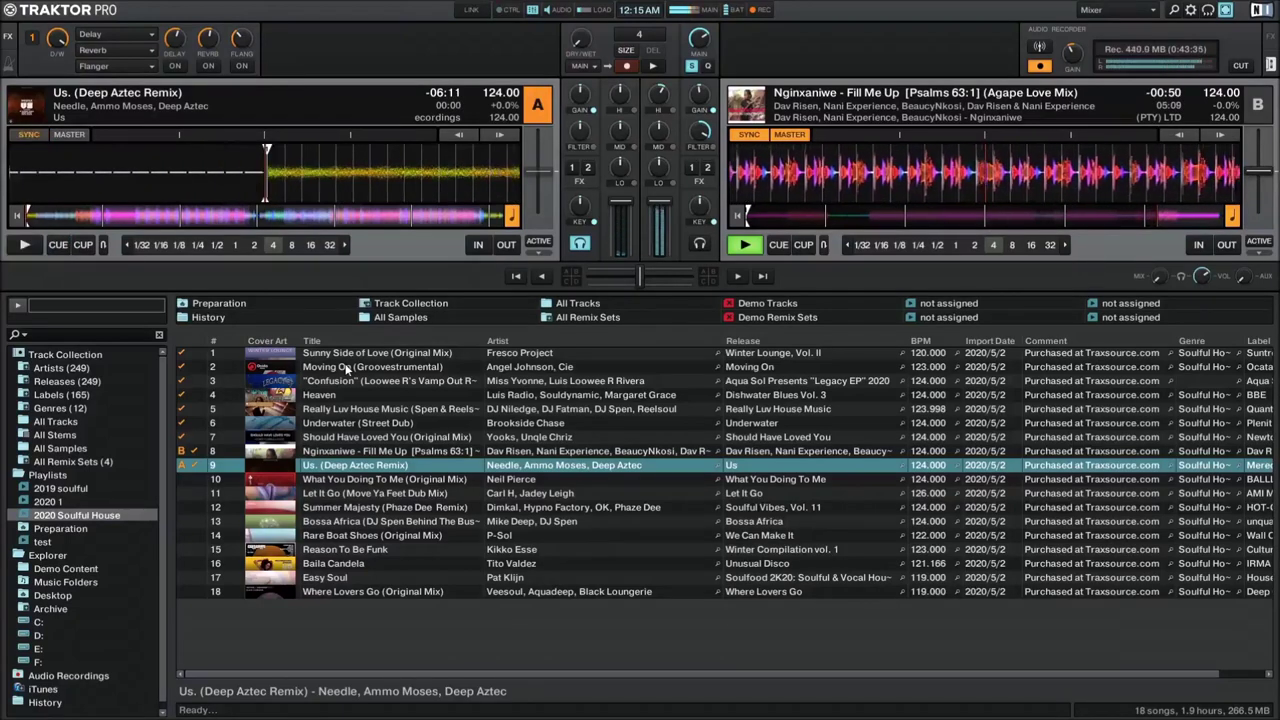
# Step: Mix over to "Us. (Deep Aztec Remix)" from "Nginxaniwe - Fill Me Up" and load "What You Doing To Me (Original Mix)" into deck B
pyautogui.press('F1')
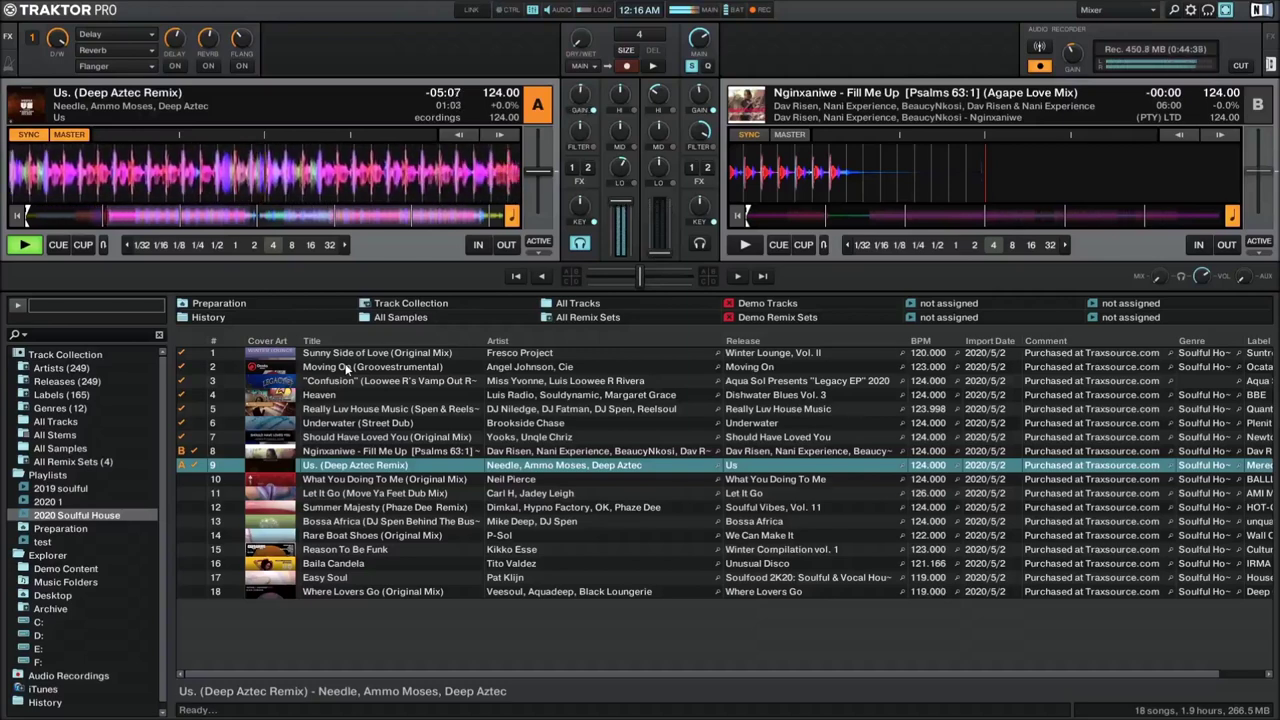
pyautogui.press('Down')
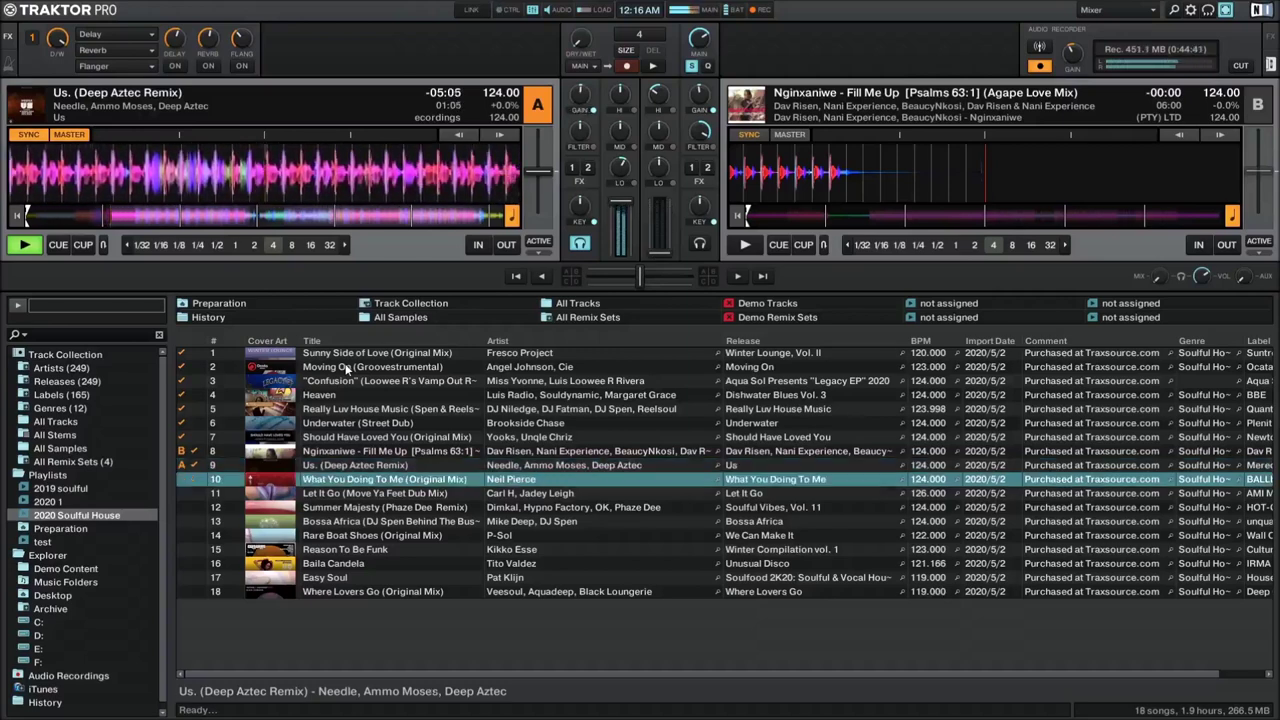
pyautogui.hotkey('ctrl', 'Right')
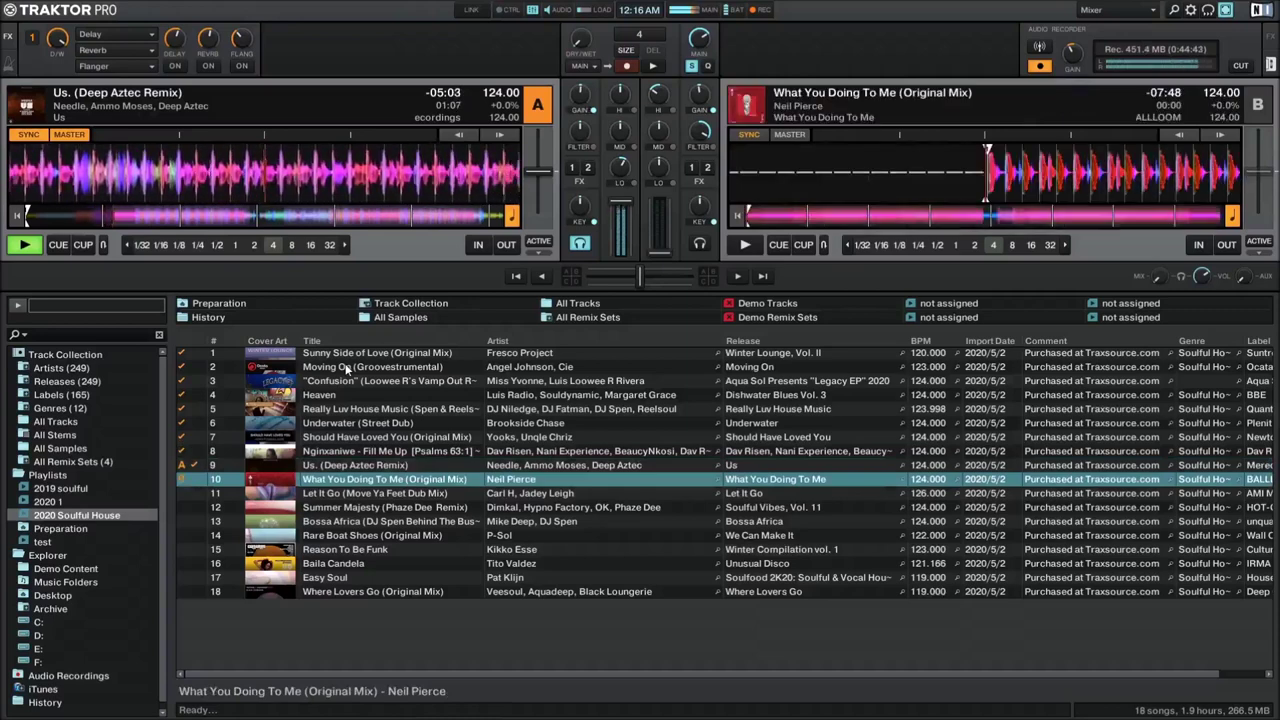
# Step: Rehearse the opening of "What You Doing To Me" in deck B's headphone monitor and mix over to it from "Us.", starting with lowered EQ
pyautogui.press('h')
pyautogui.press('space')
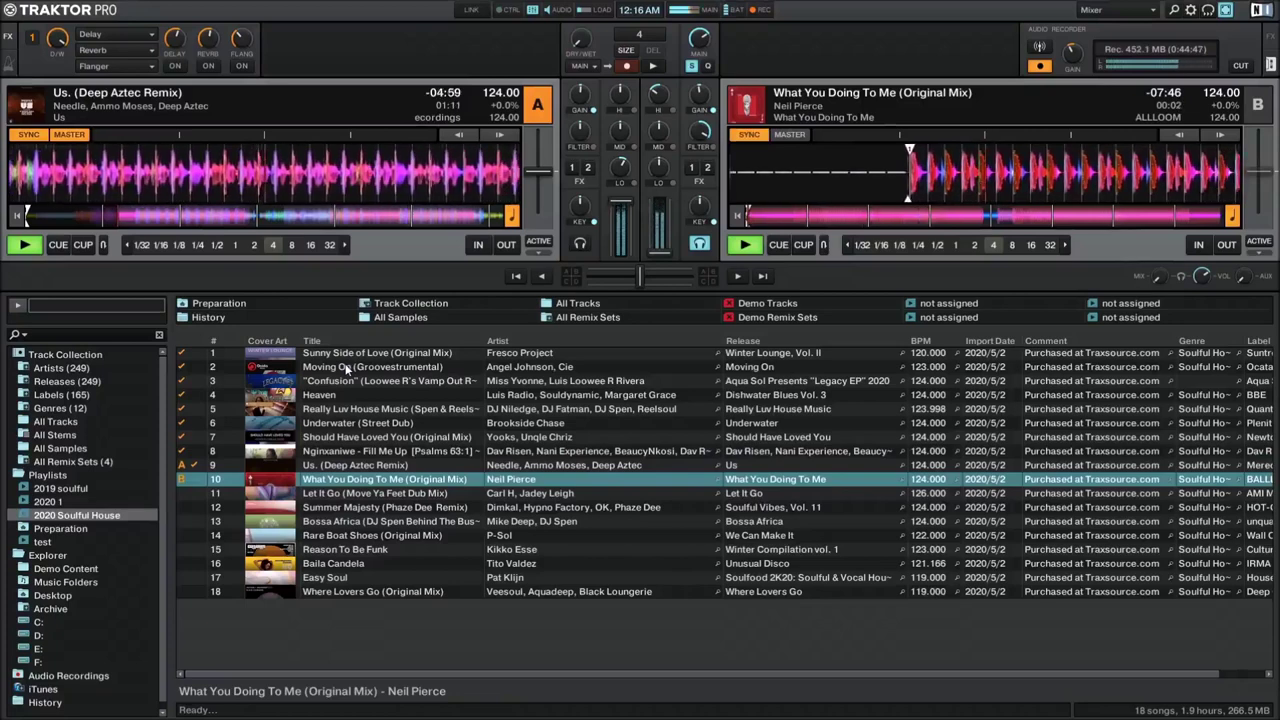
pyautogui.press('space')
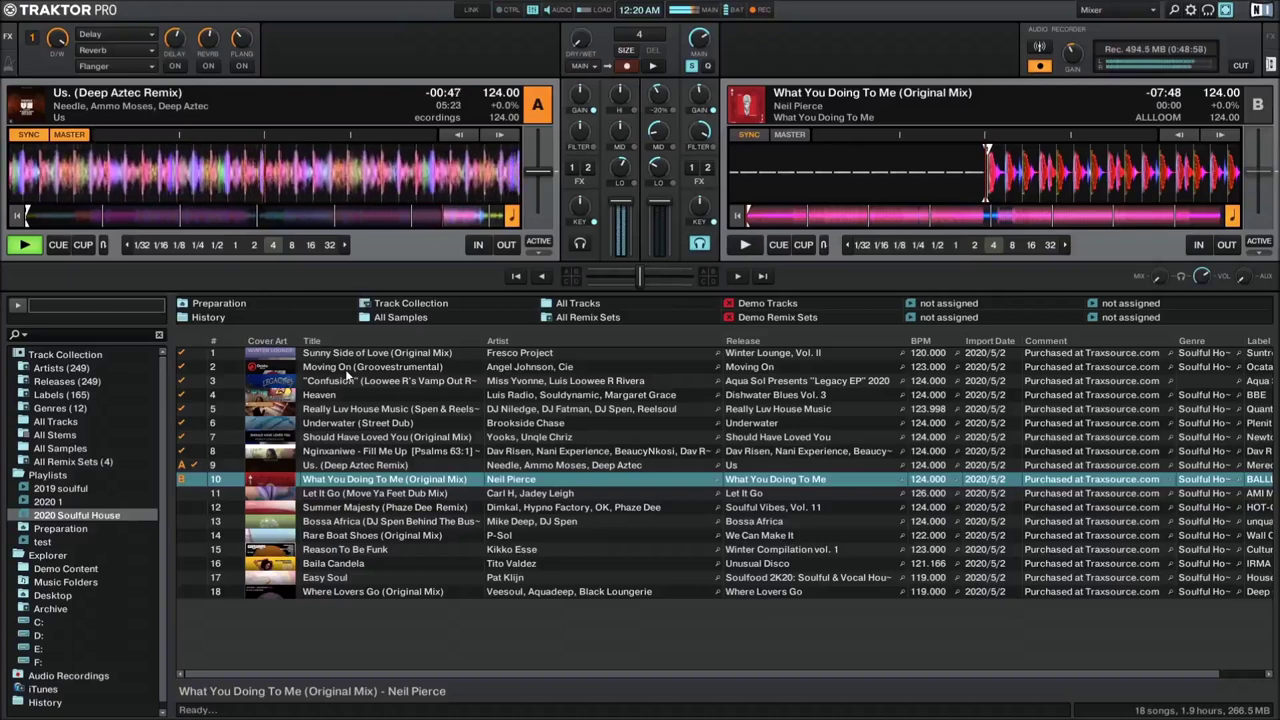
pyautogui.press('space')
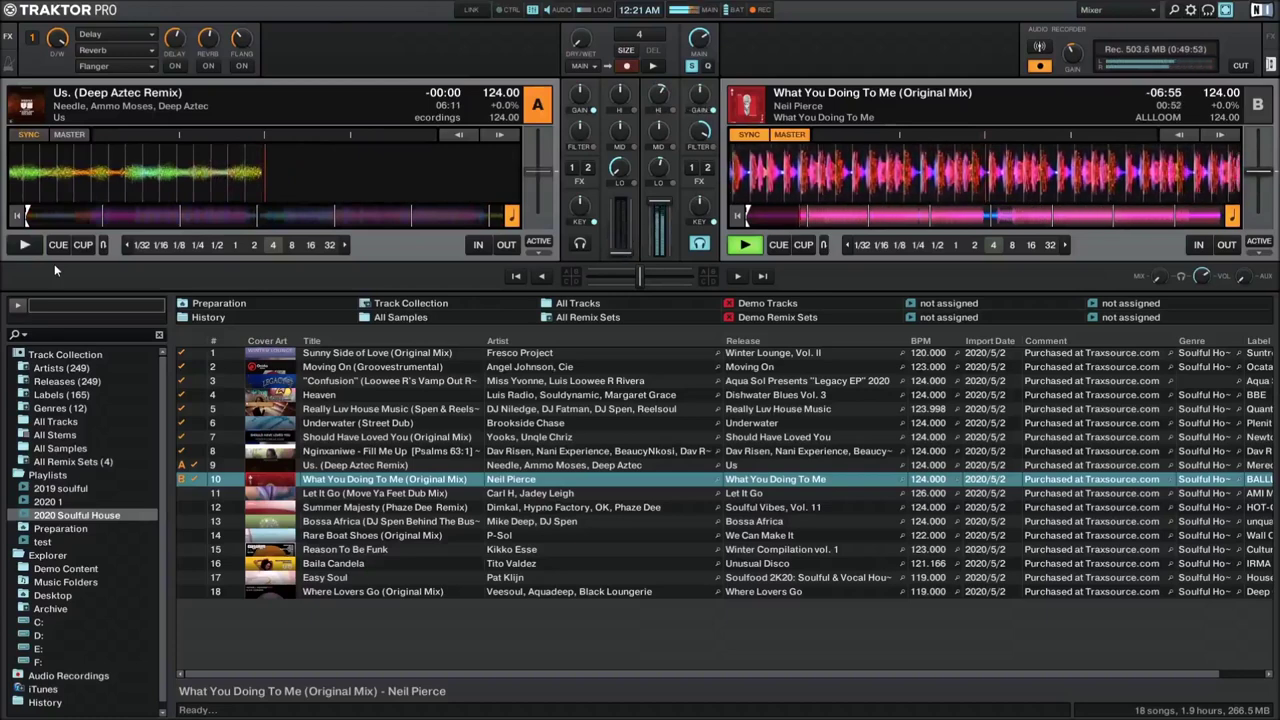
# Step: Load "Let It Go (Move Ya Feet Dub Mix)" into deck A, monitor it in the headphones, and raise the mix tempo to 125.38 BPM
pyautogui.press('Down')
pyautogui.hotkey('ctrl', 'Left')
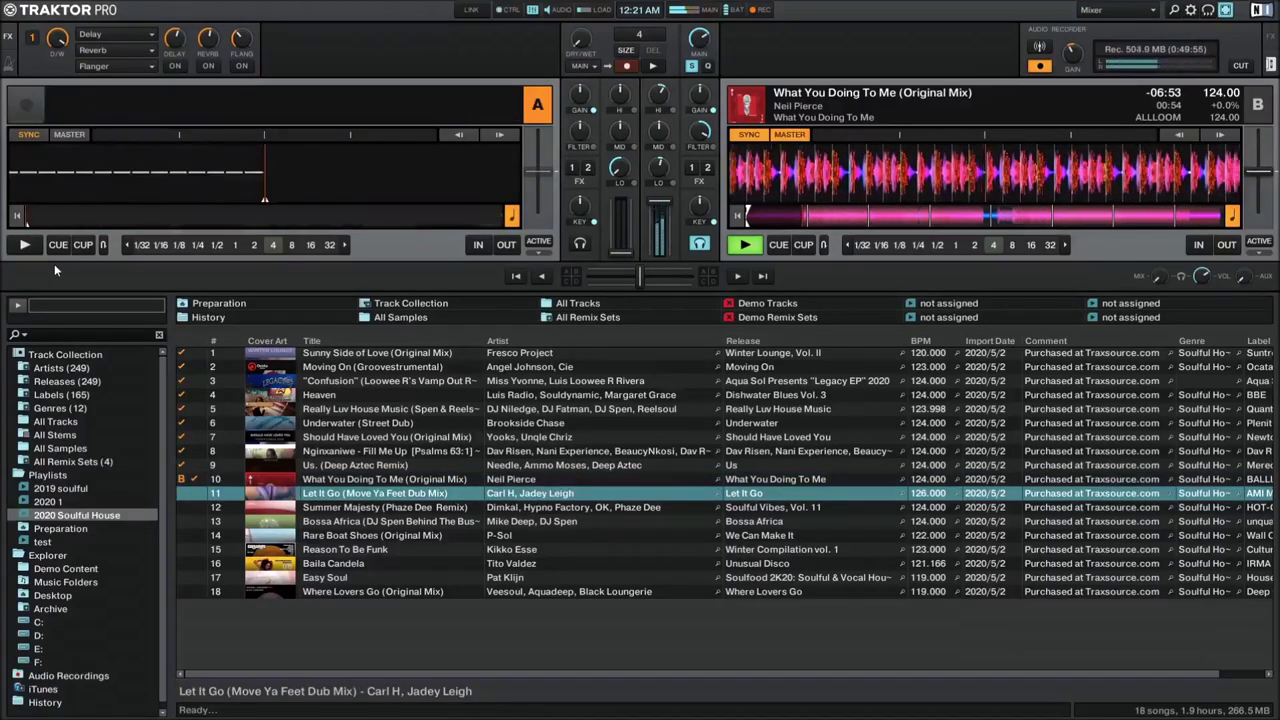
pyautogui.hotkey('ctrl', 'h')
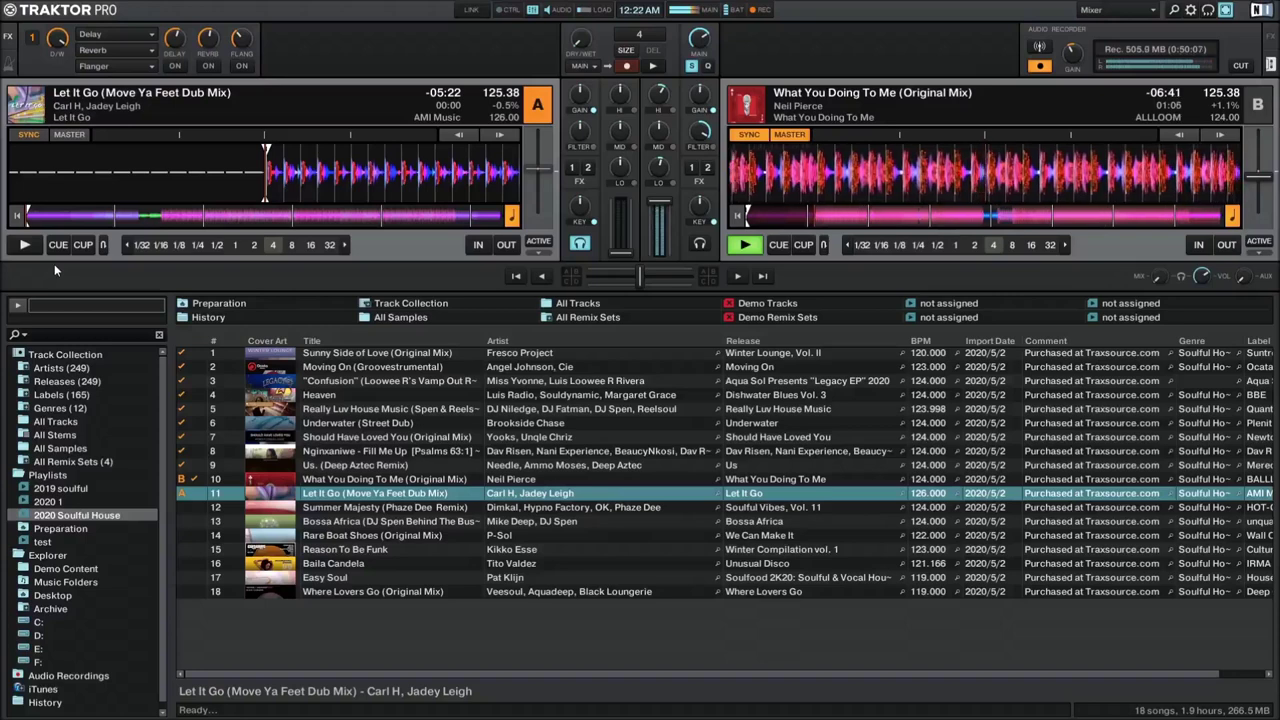
# Step: Rehearse the opening of "Let It Go" repeatedly from its start and mix over to it from "What You Doing To Me"
pyautogui.press('space')
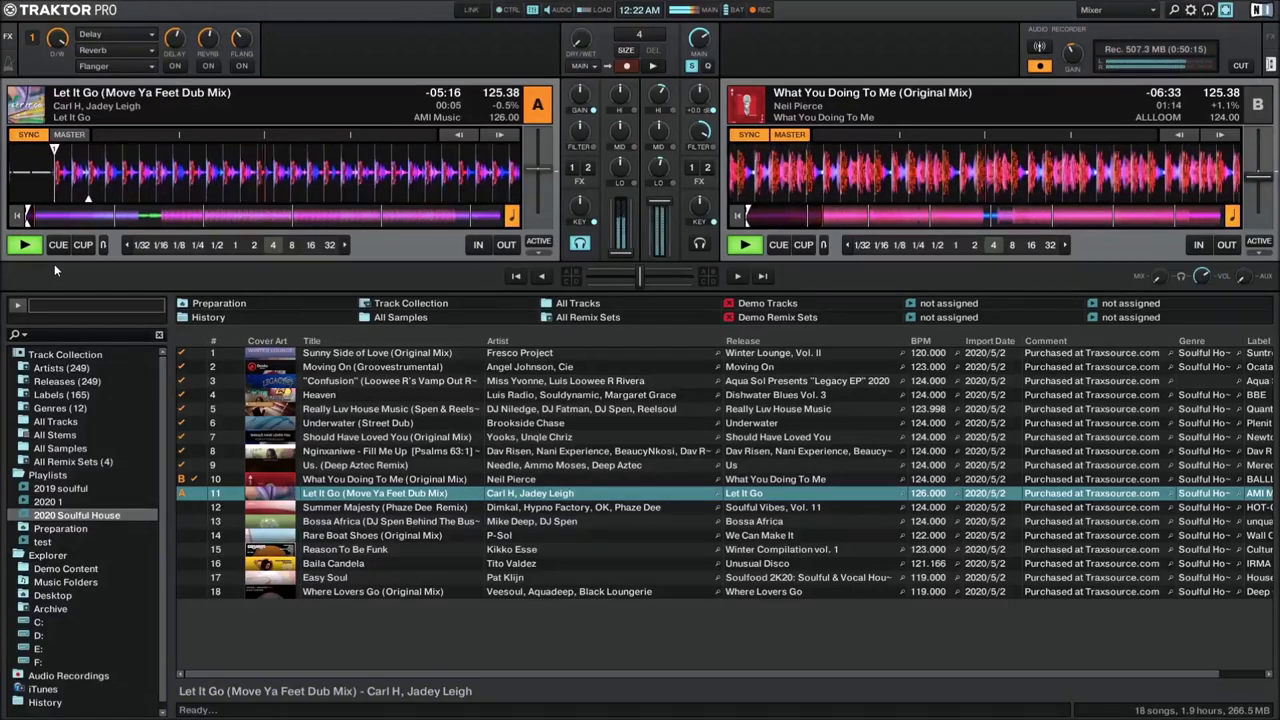
pyautogui.press('F1')
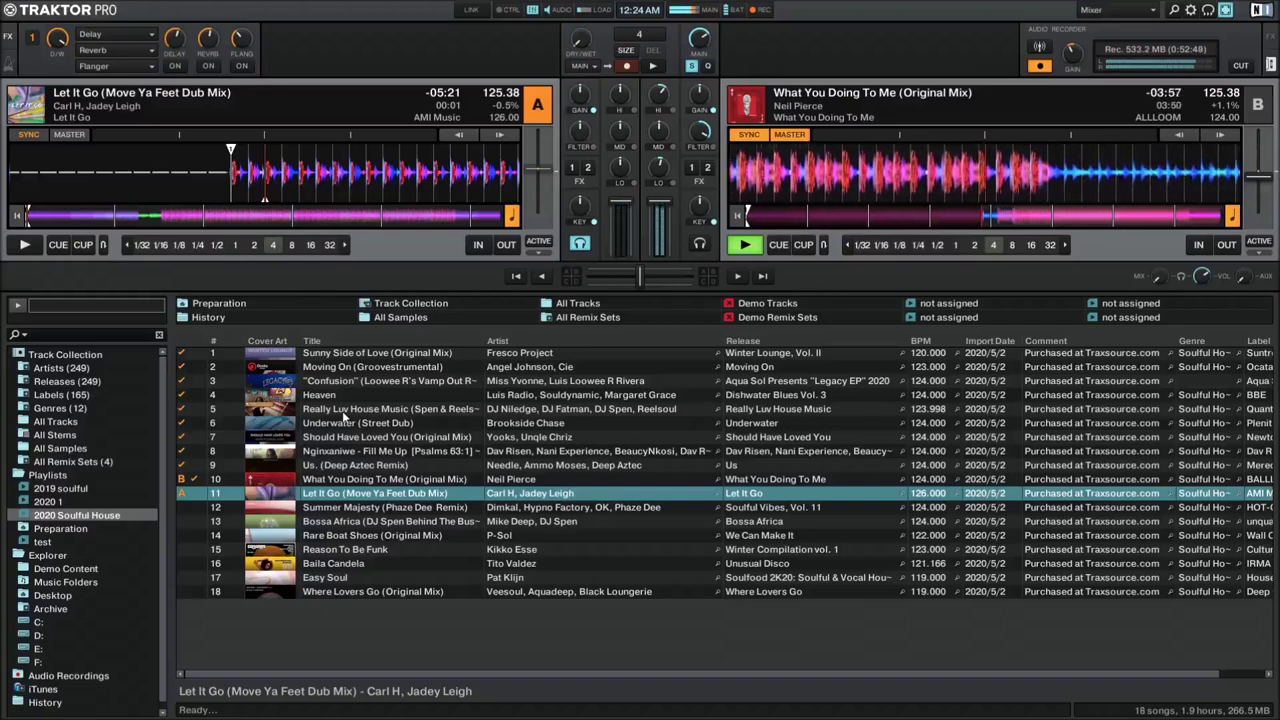
pyautogui.press('space')
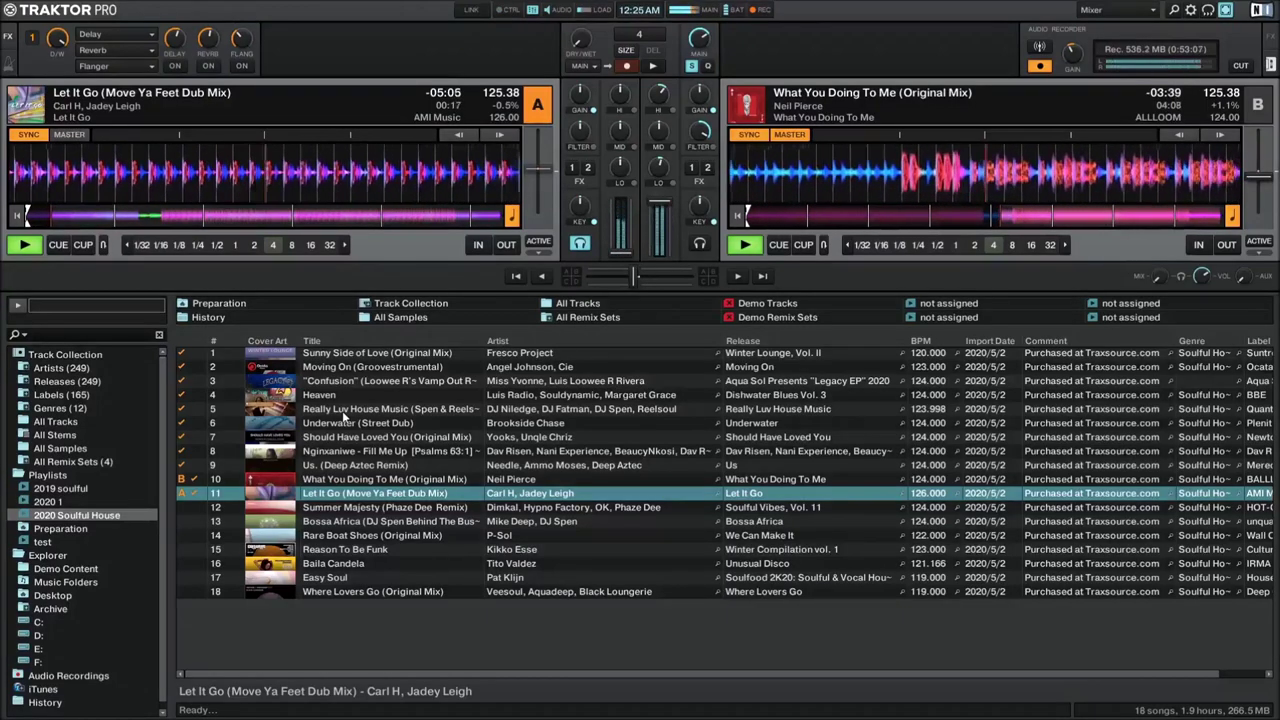
pyautogui.press('F1')
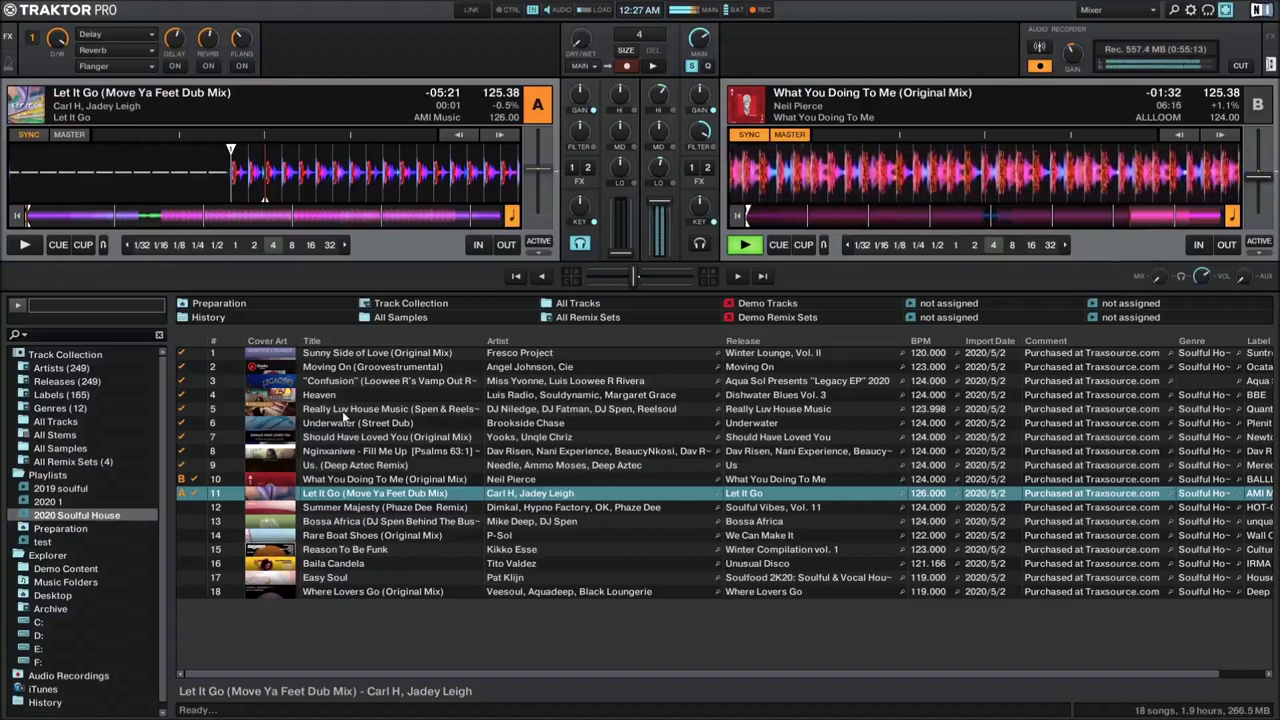
pyautogui.press('space')
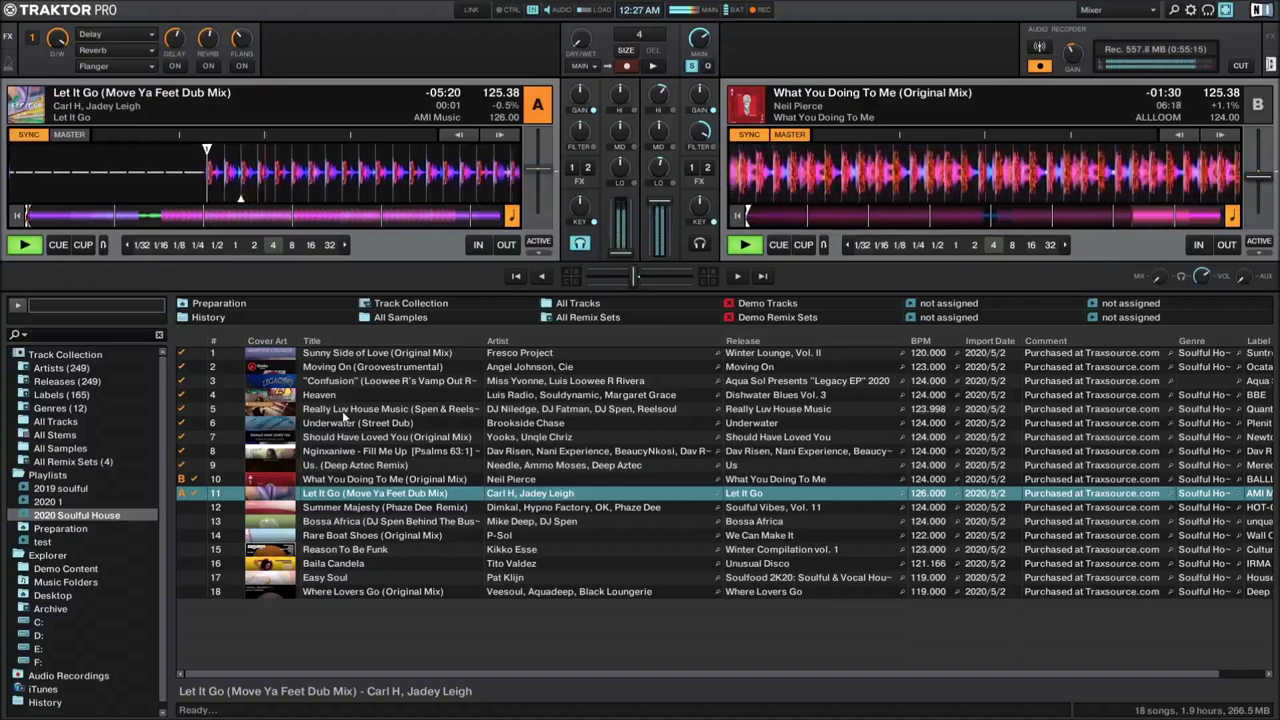
pyautogui.press('space')
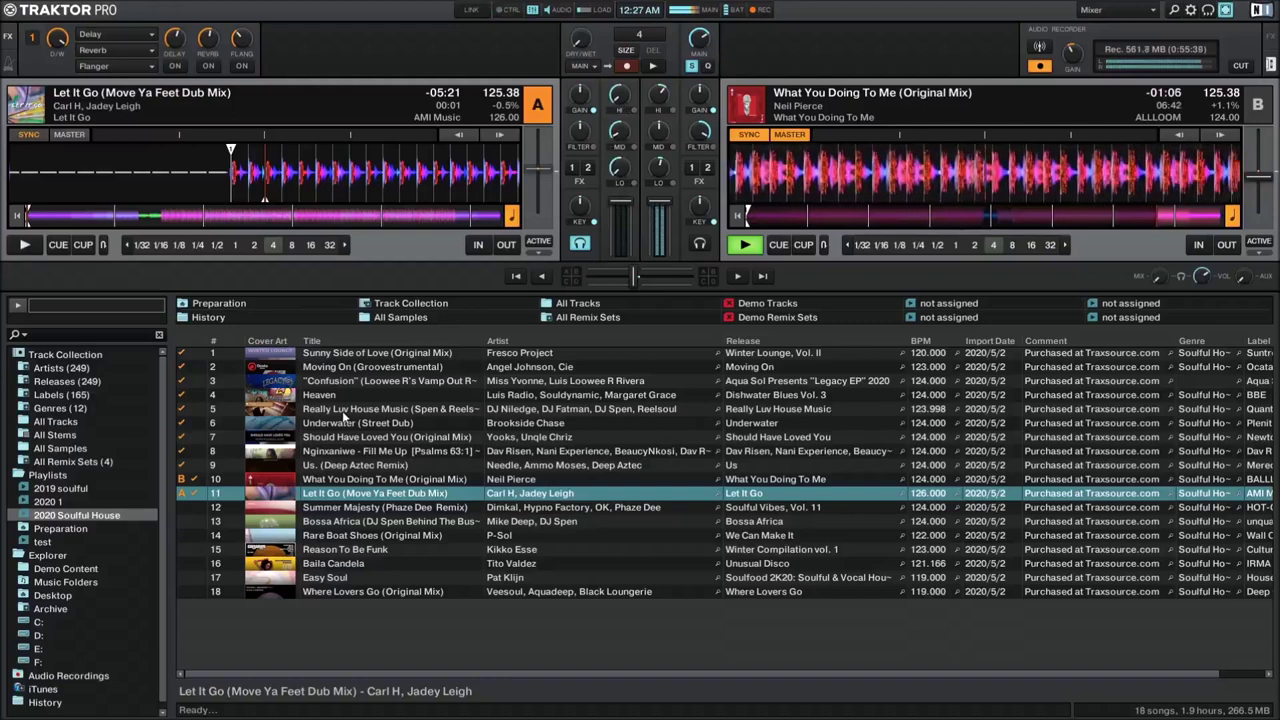
pyautogui.press('g')
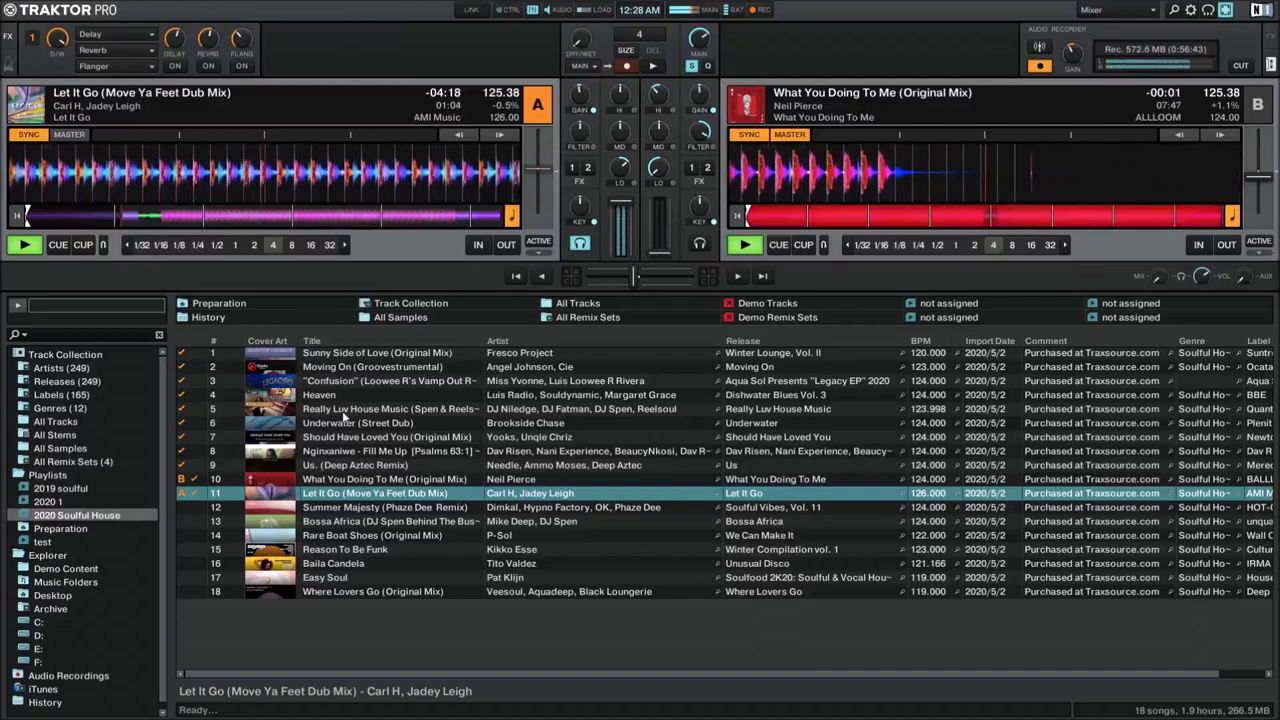
# Step: Load "Summer Majesty (Phaze Dee Remix)" into deck B while "Let It Go" keeps playing on deck A
pyautogui.press('Down')
pyautogui.press('Down')
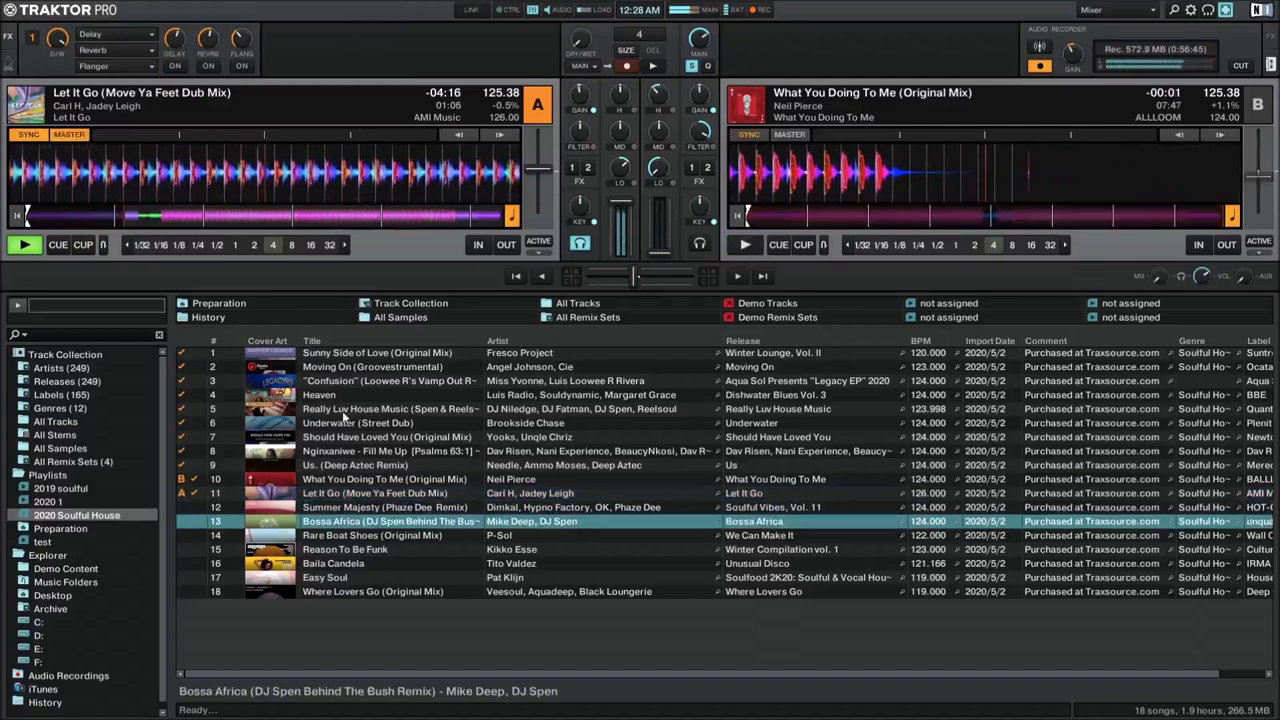
pyautogui.press('Up')
pyautogui.hotkey('ctrl', 'Right')
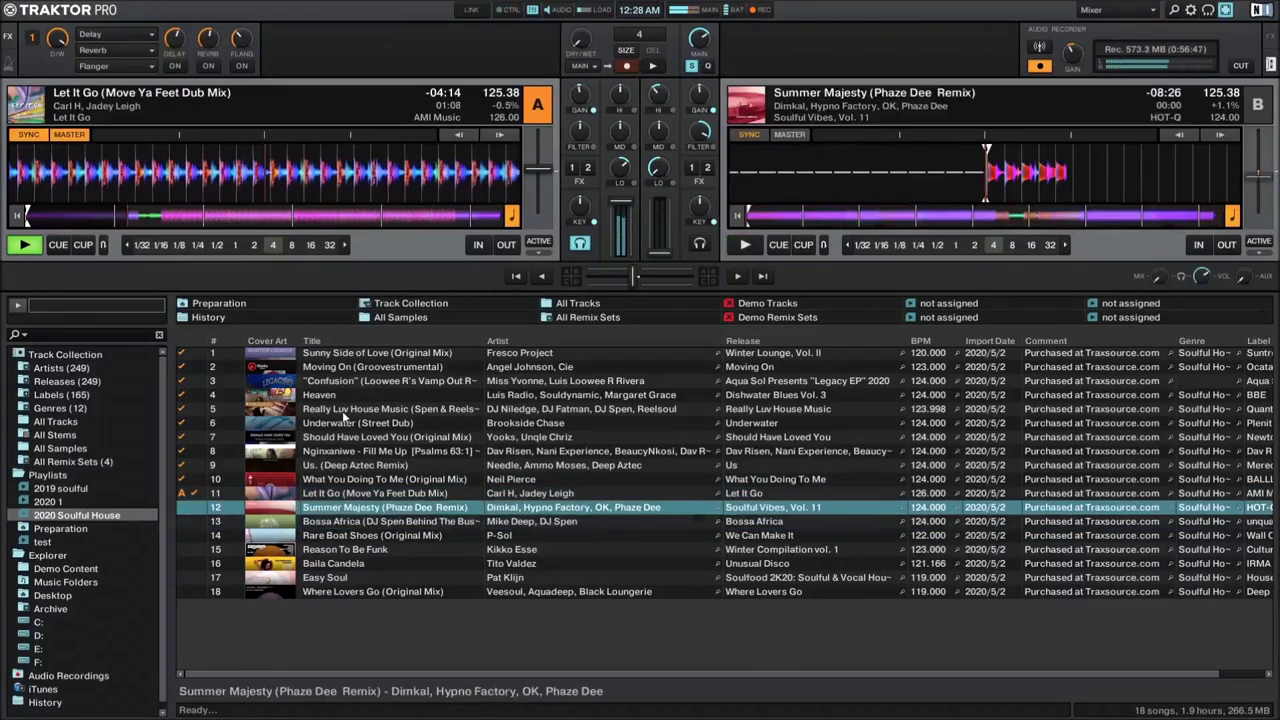
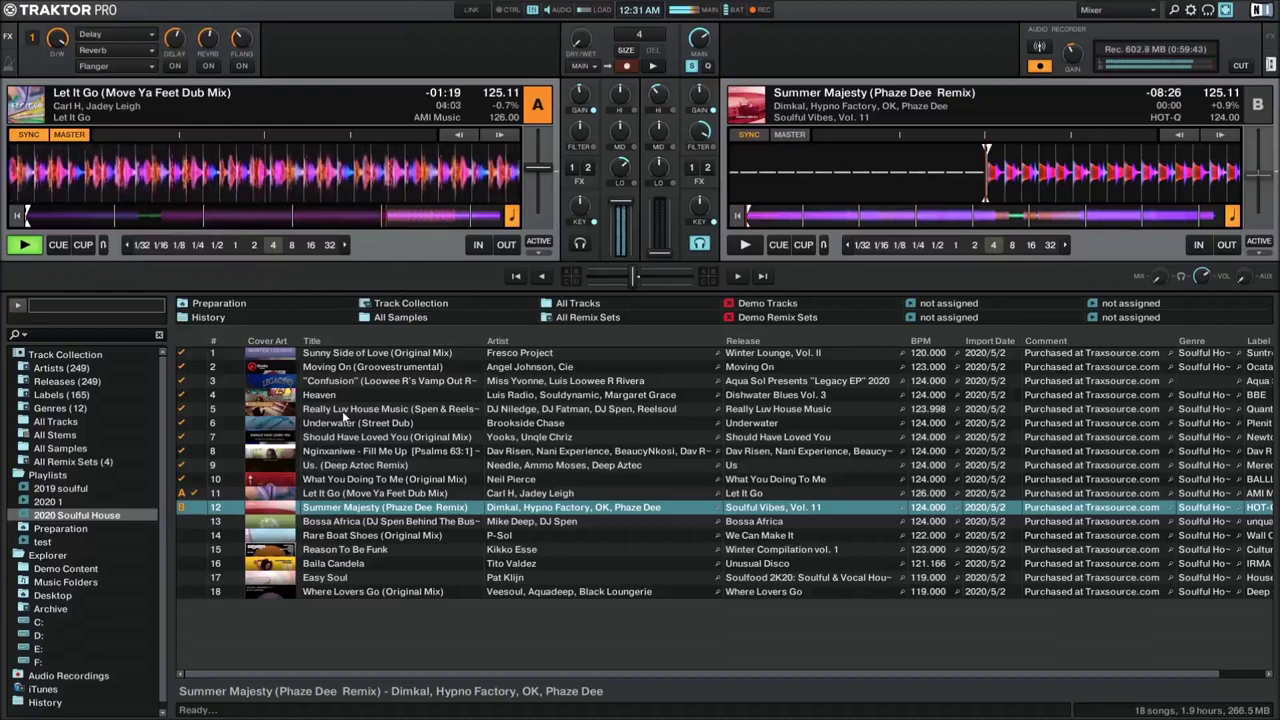
# Step: Test the opening of "Summer Majesty" at 125.11 BPM with sync on, lower deck B's EQ, and mix over to it from "Let It Go"
pyautogui.press('space')
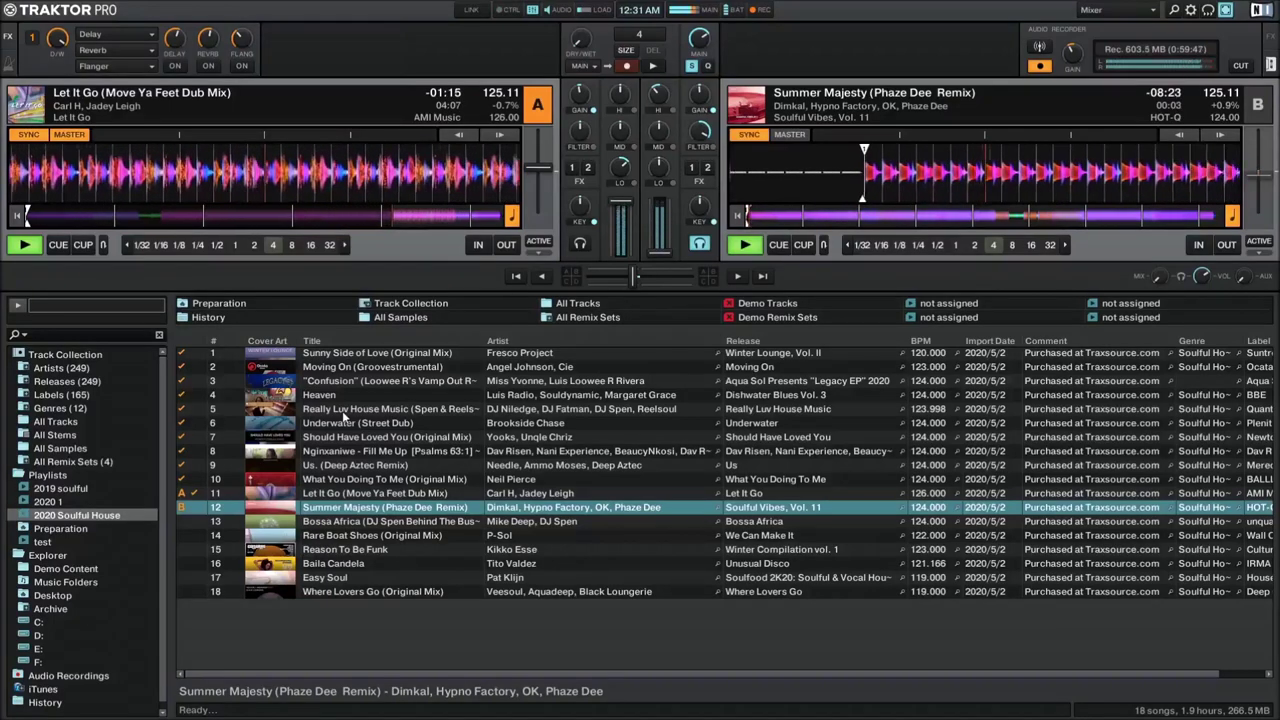
pyautogui.hotkey('ctrl', 'Right')
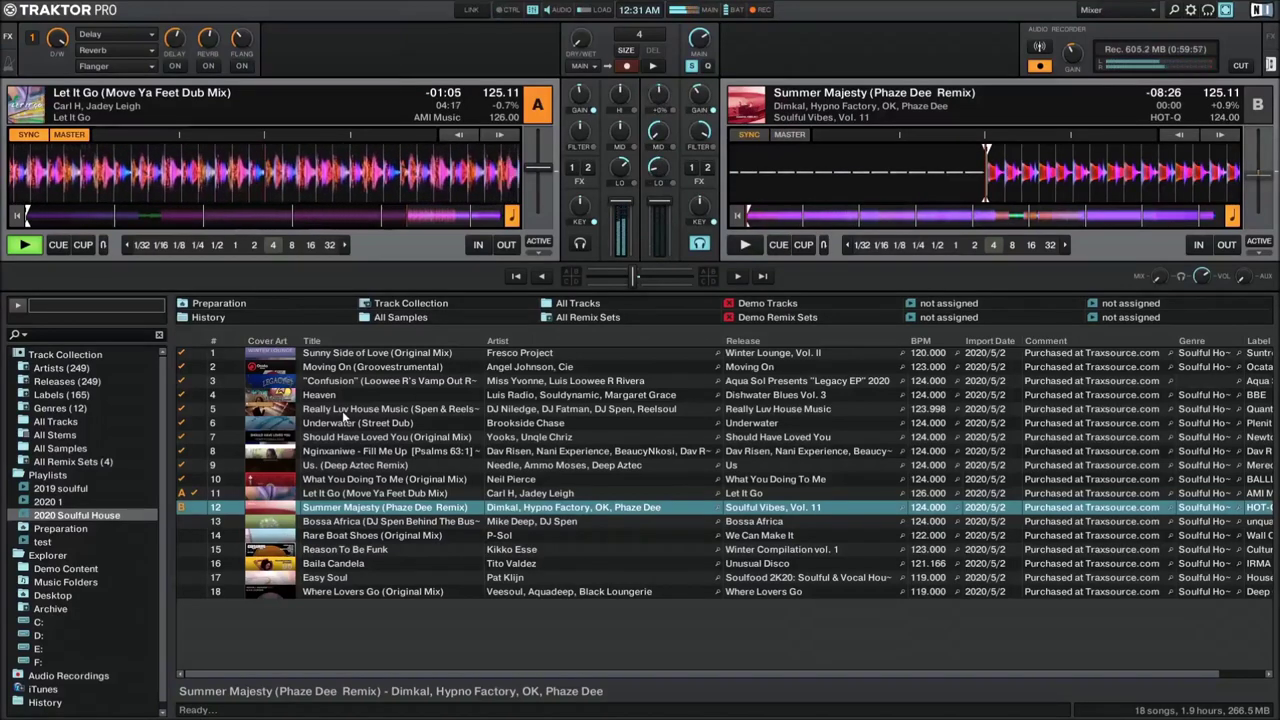
pyautogui.press('space')
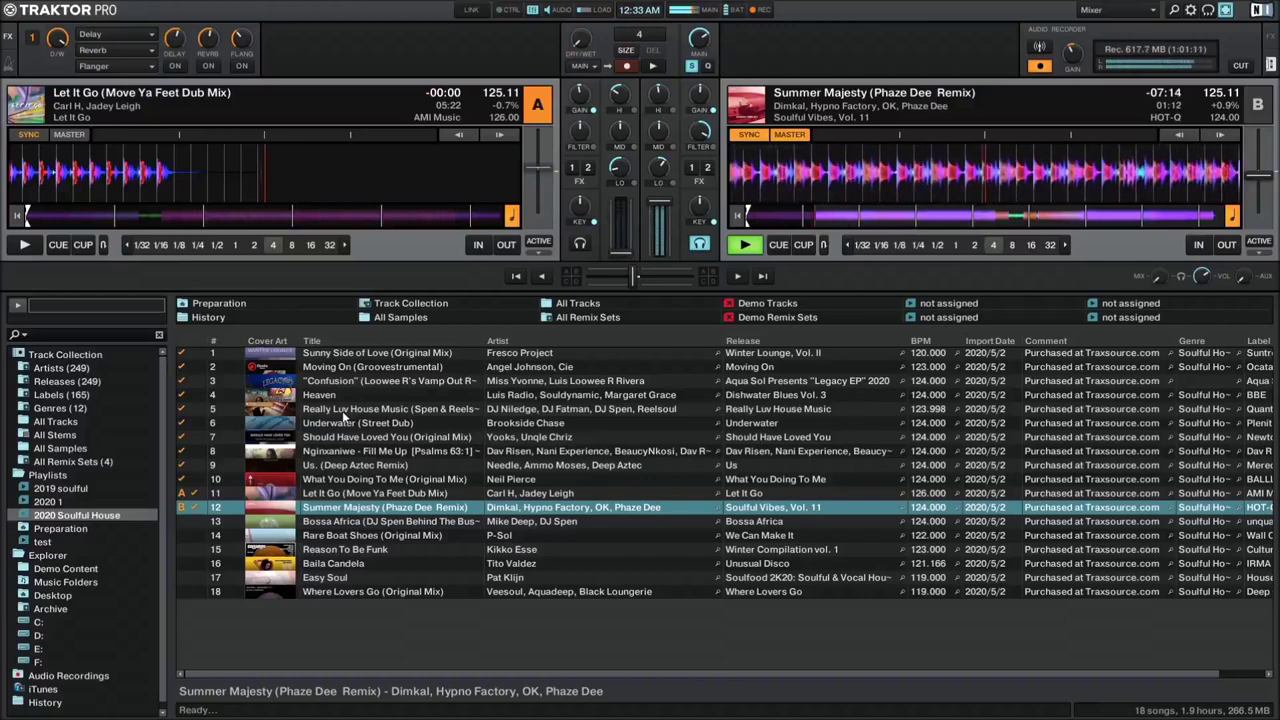
# Step: Load "Bossa Africa (DJ Spen Behind The Bush Remix)" into deck A, monitor it in the headphones, and bring the mix tempo to 124 BPM
pyautogui.press('Down')
pyautogui.hotkey('ctrl', 'Left')
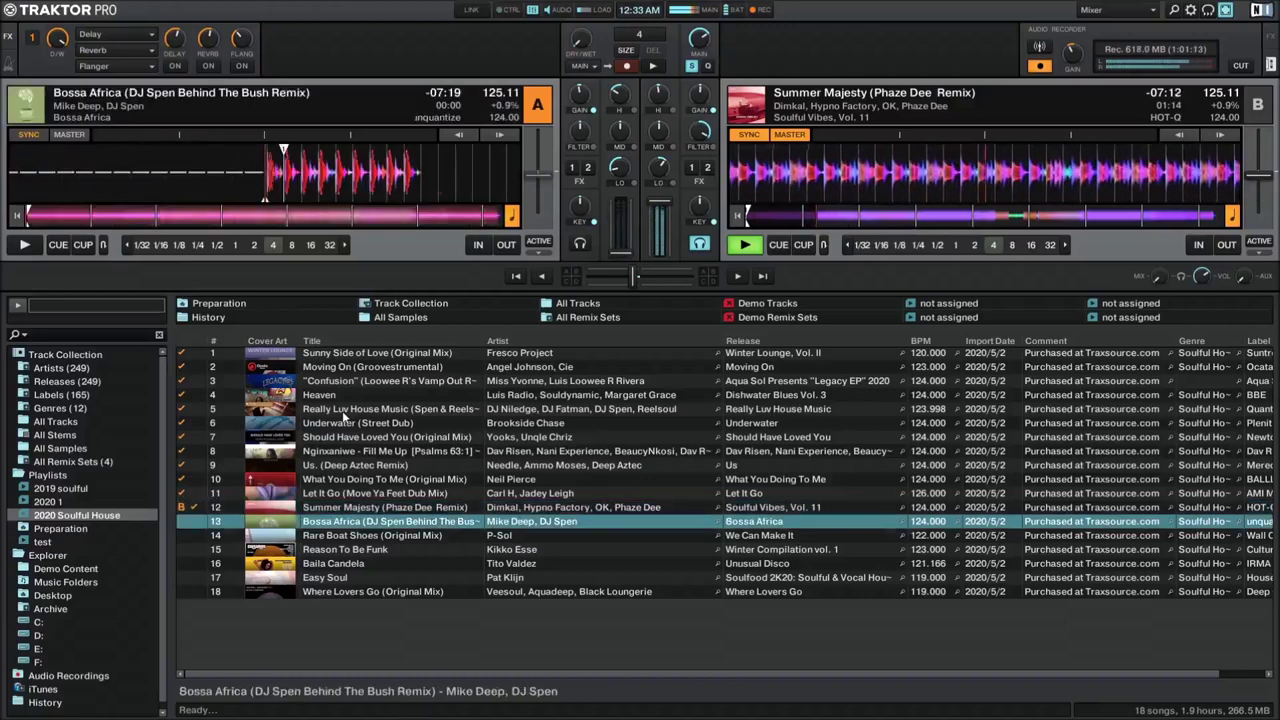
pyautogui.press('F5')
pyautogui.press('h')
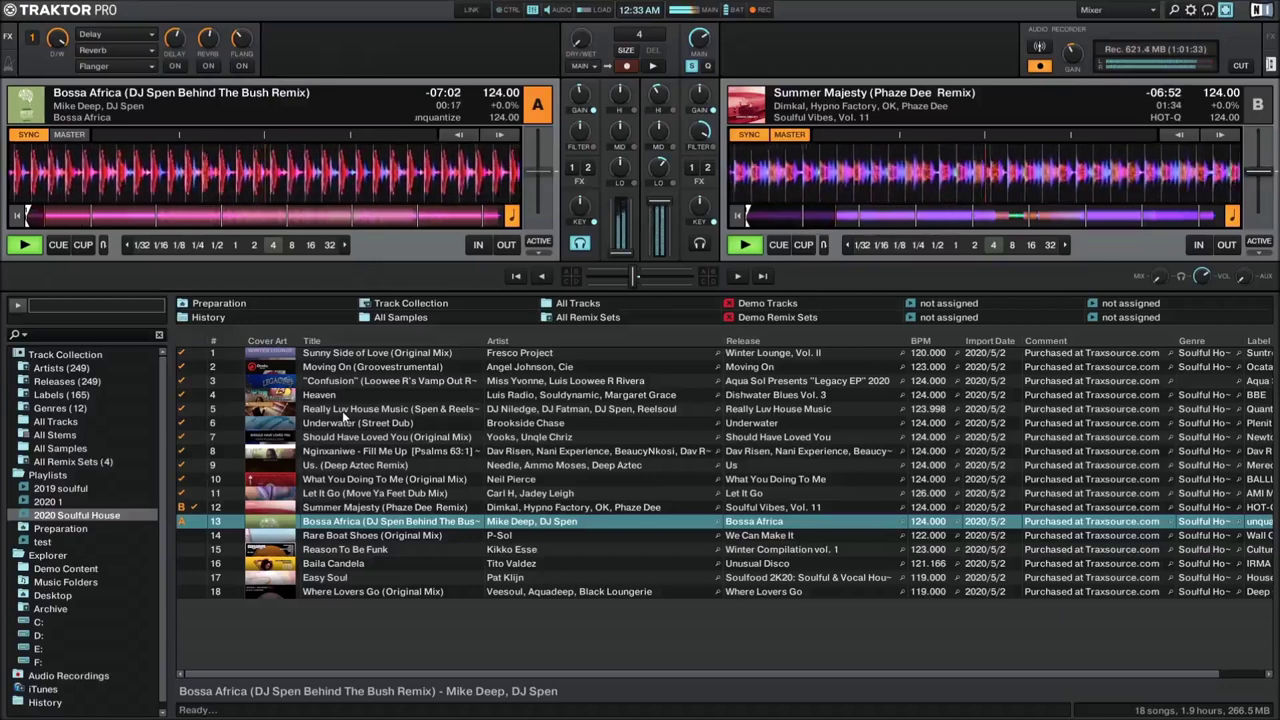
# Step: Rehearse the opening of "Bossa Africa" from its cue point and mix over to it from "Summer Majesty", cutting deck B's lows
pyautogui.press('c')
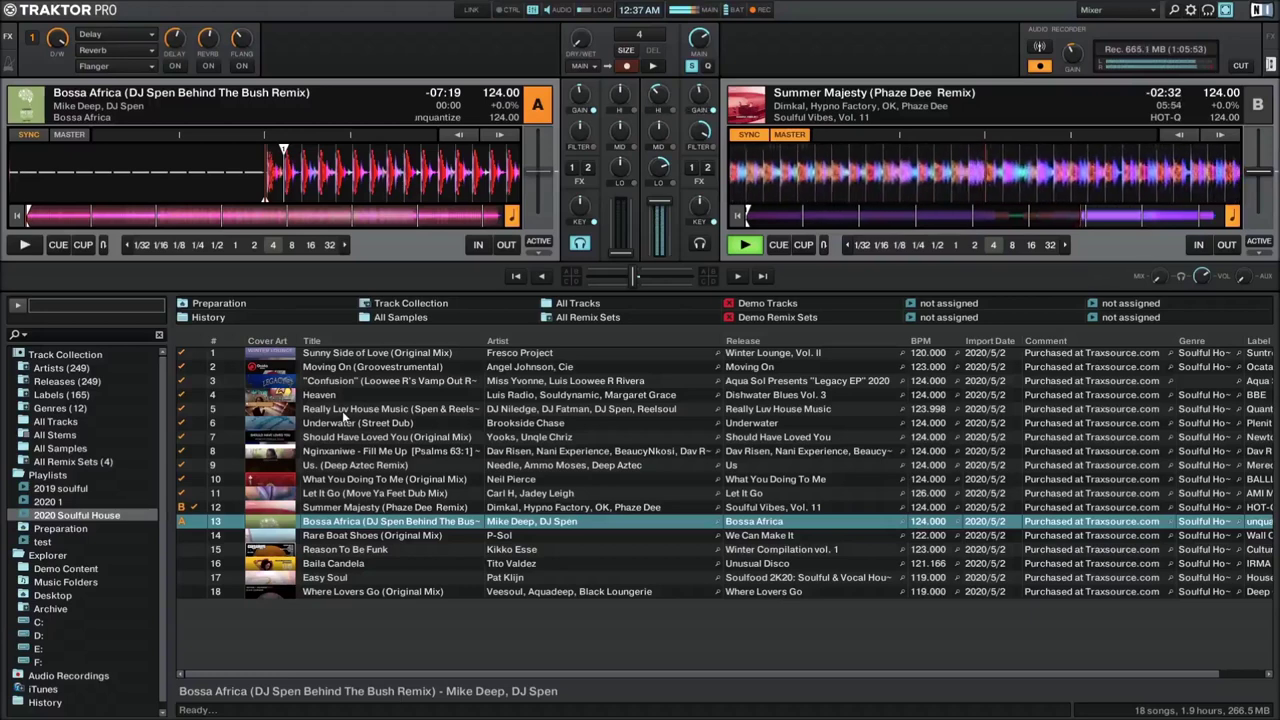
pyautogui.press('space')
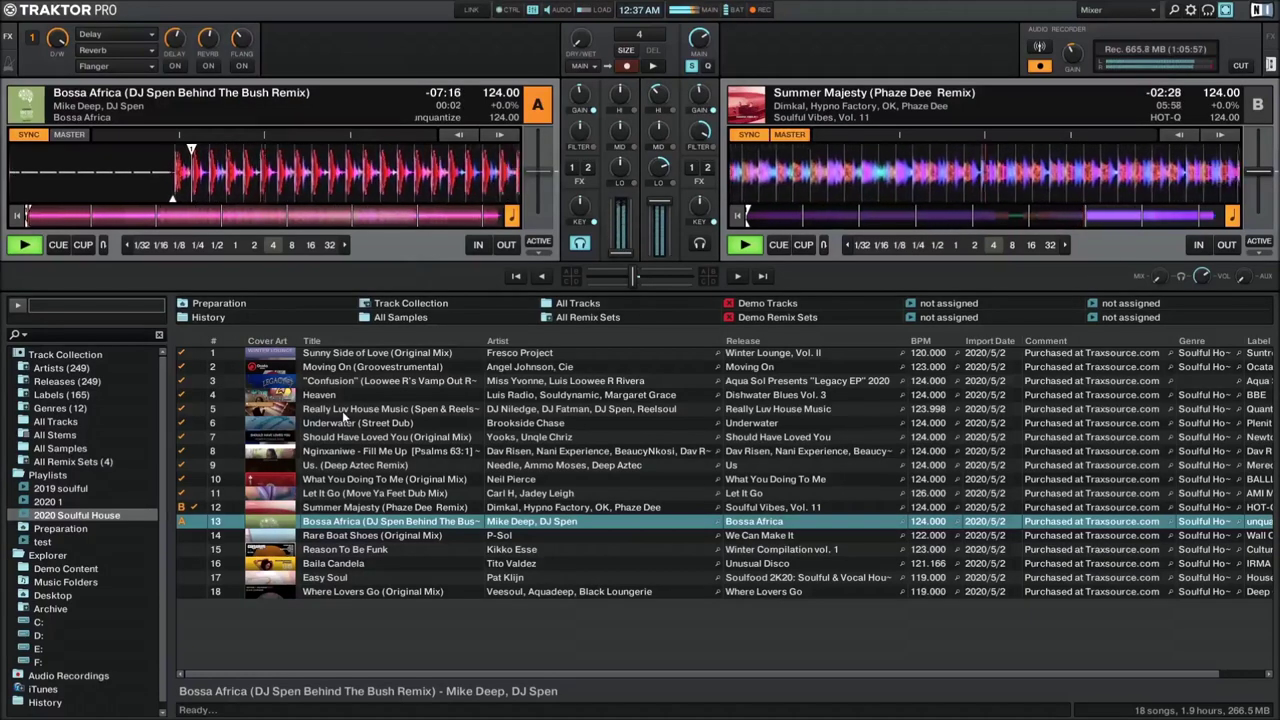
pyautogui.press('space')
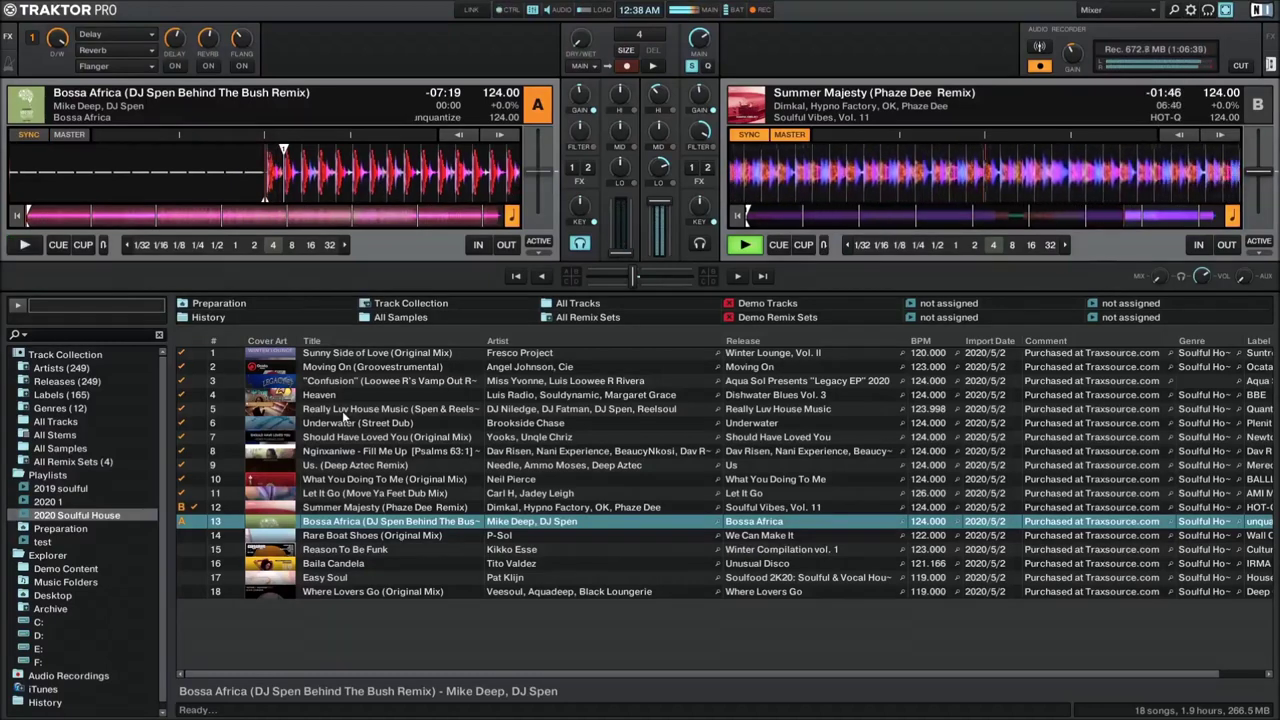
pyautogui.press('F5')
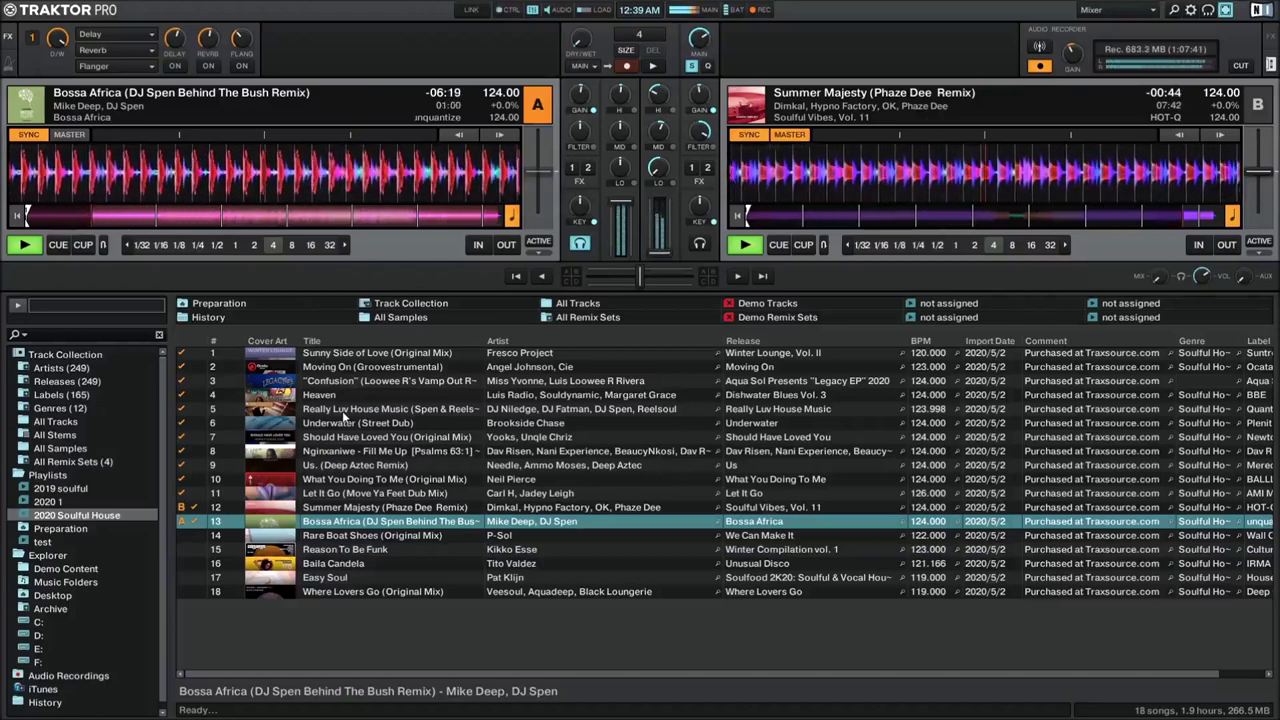
# Step: Load "Rare Boat Shoes (Original Mix)" into deck B, reset its mid and low EQ, and switch headphone monitoring to deck B
pyautogui.press('Down')
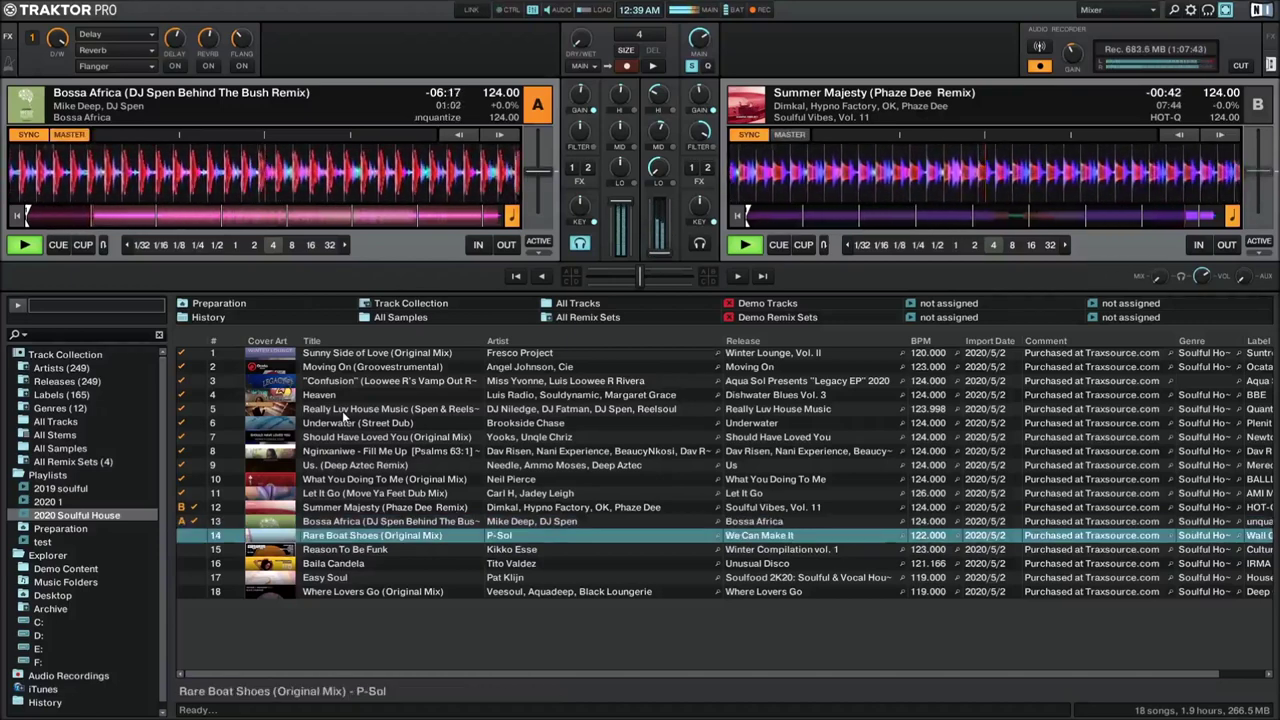
pyautogui.hotkey('ctrl', 'Right')
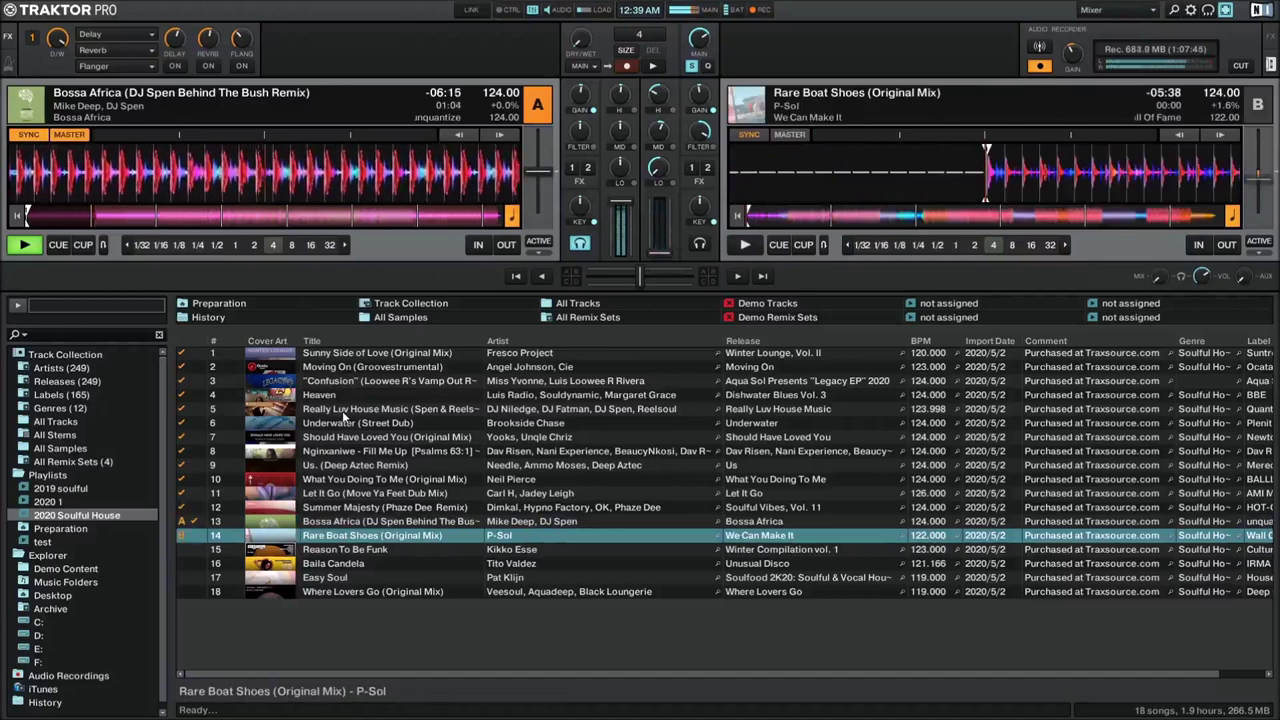
pyautogui.press('h')
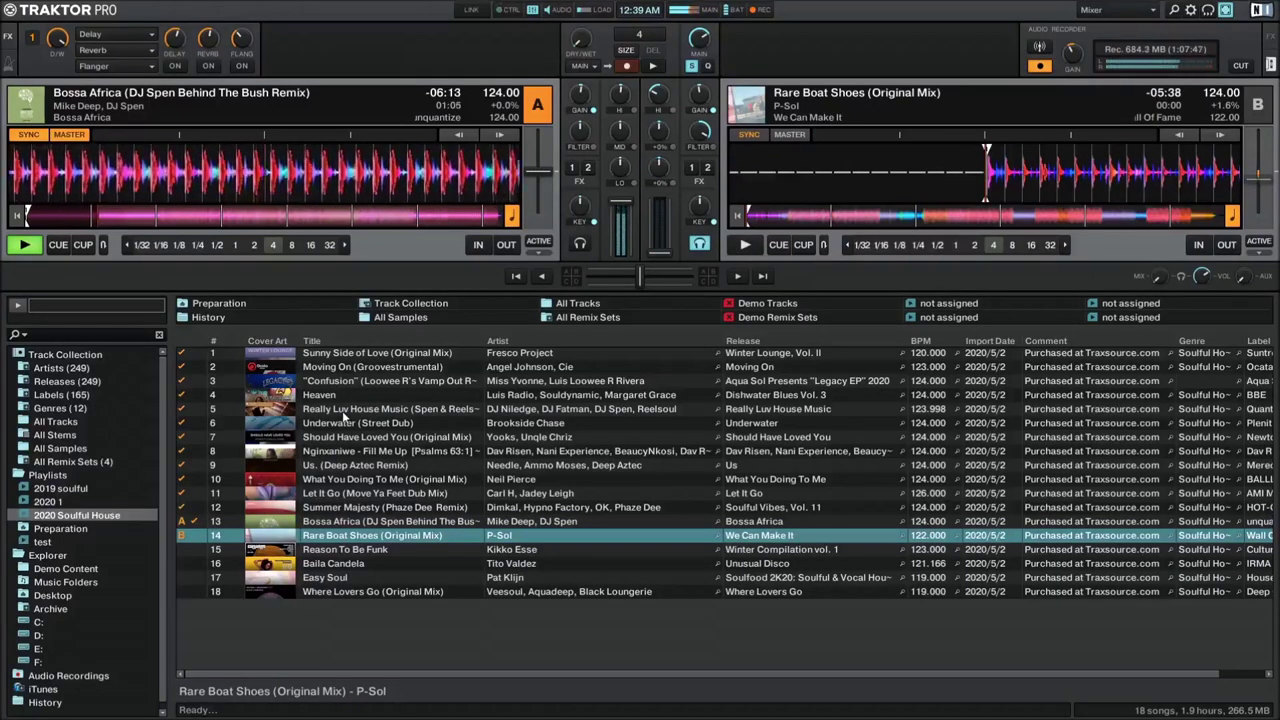
# Step: Rehearse the opening of "Rare Boat Shoes (Original Mix)" from its cue point on deck B in the headphones against "Bossa Africa"
pyautogui.press('space')
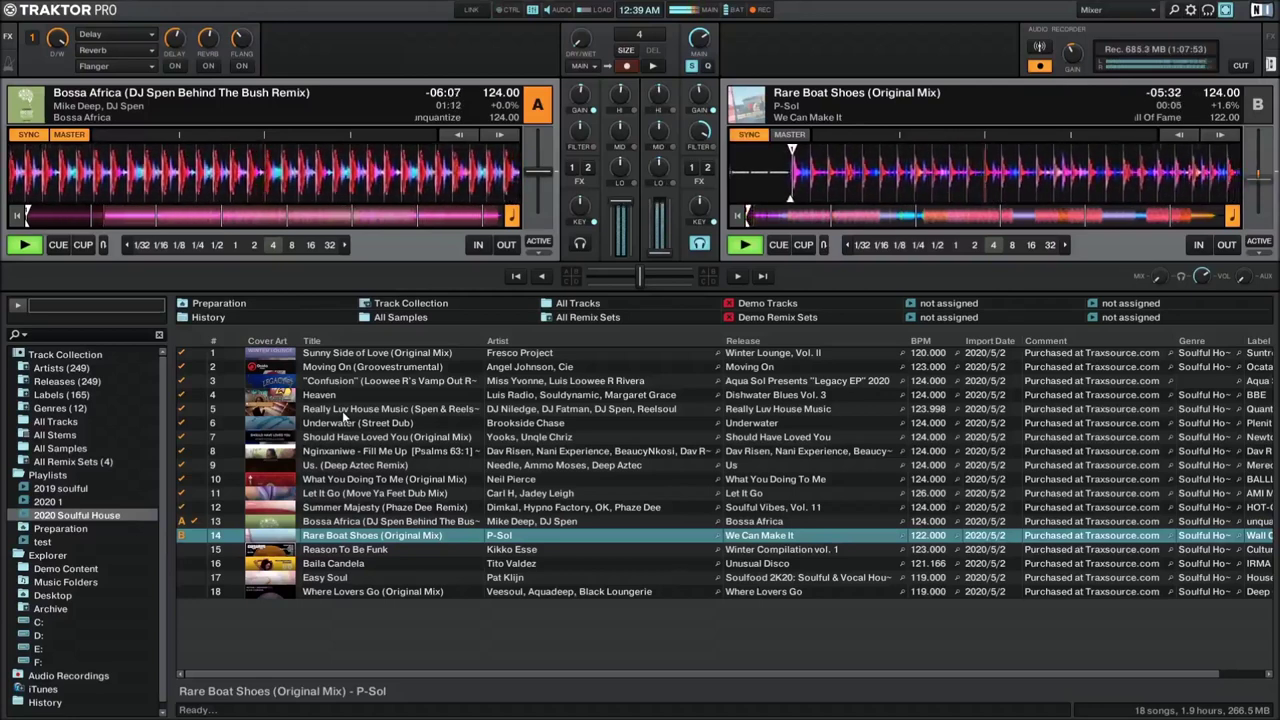
pyautogui.press('space')
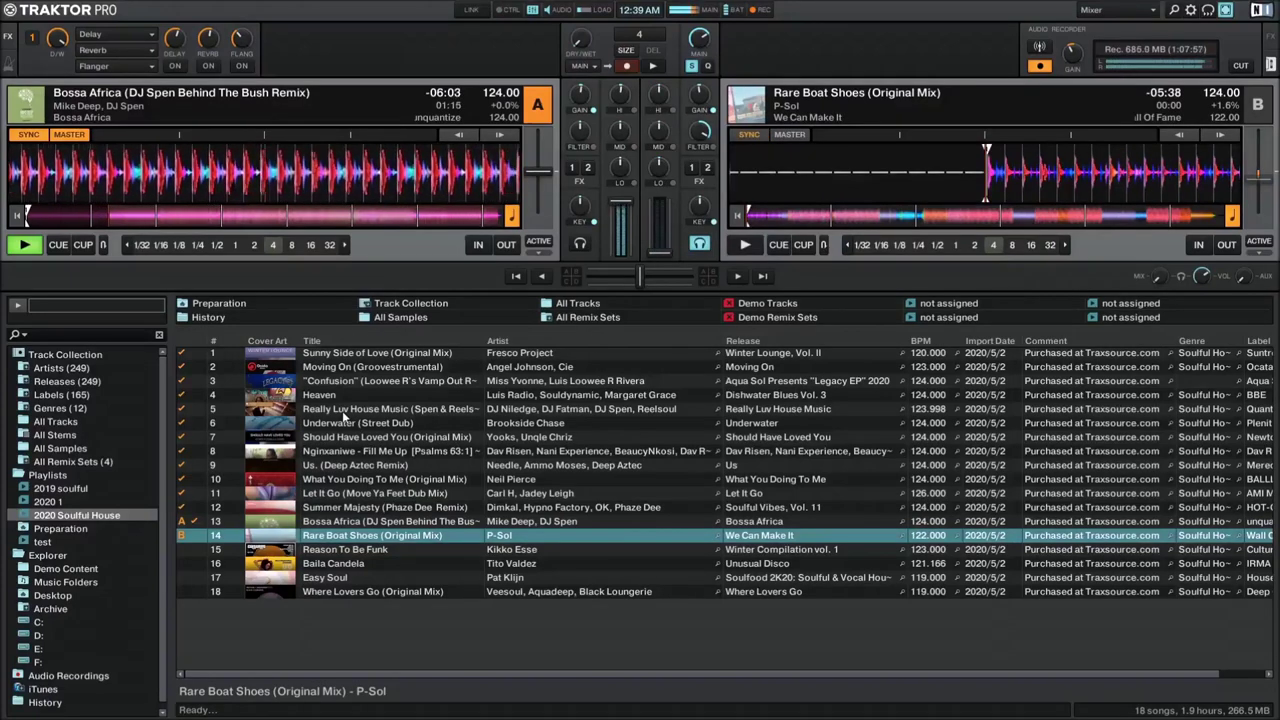
pyautogui.press('space')
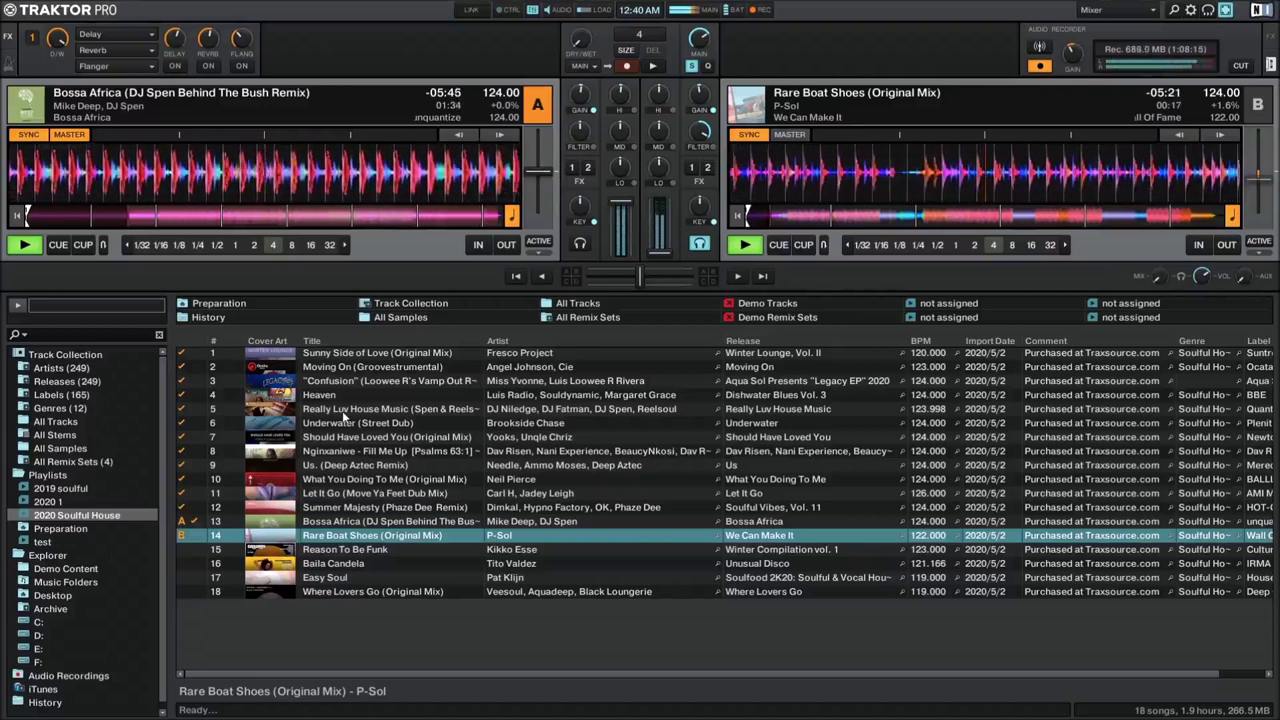
pyautogui.hotkey('ctrl', 'Right')
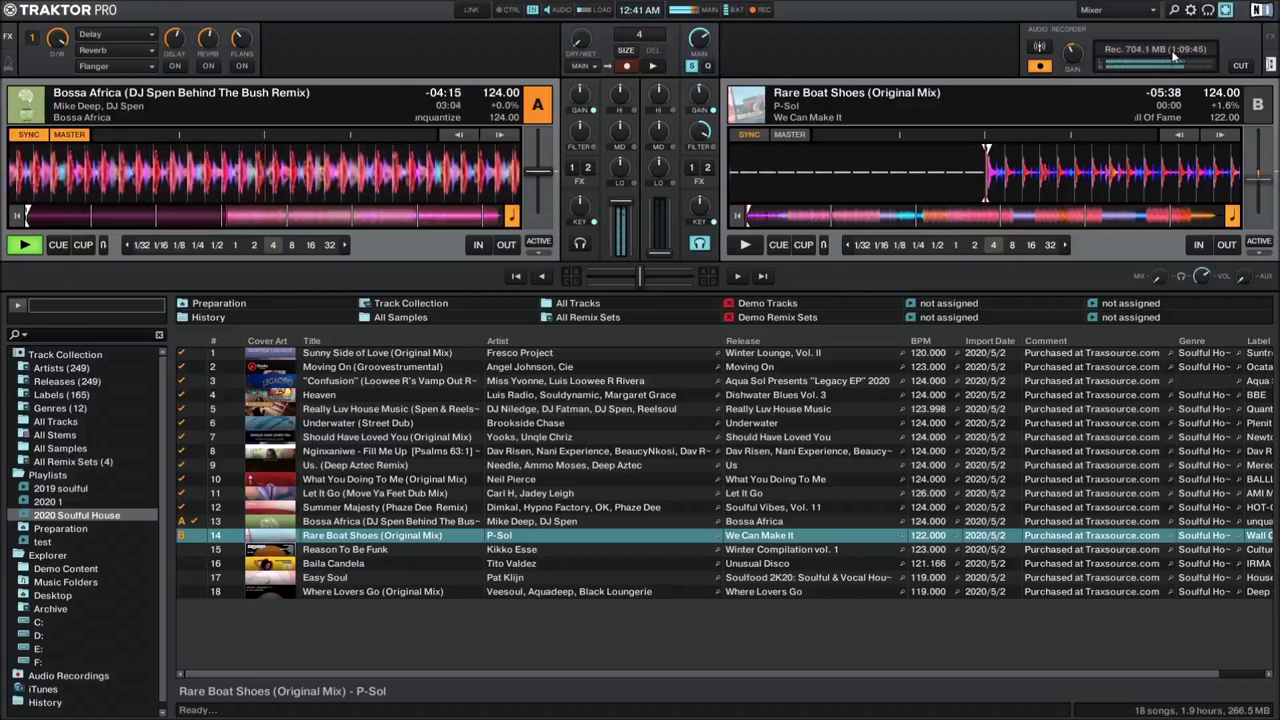
pyautogui.press('j')
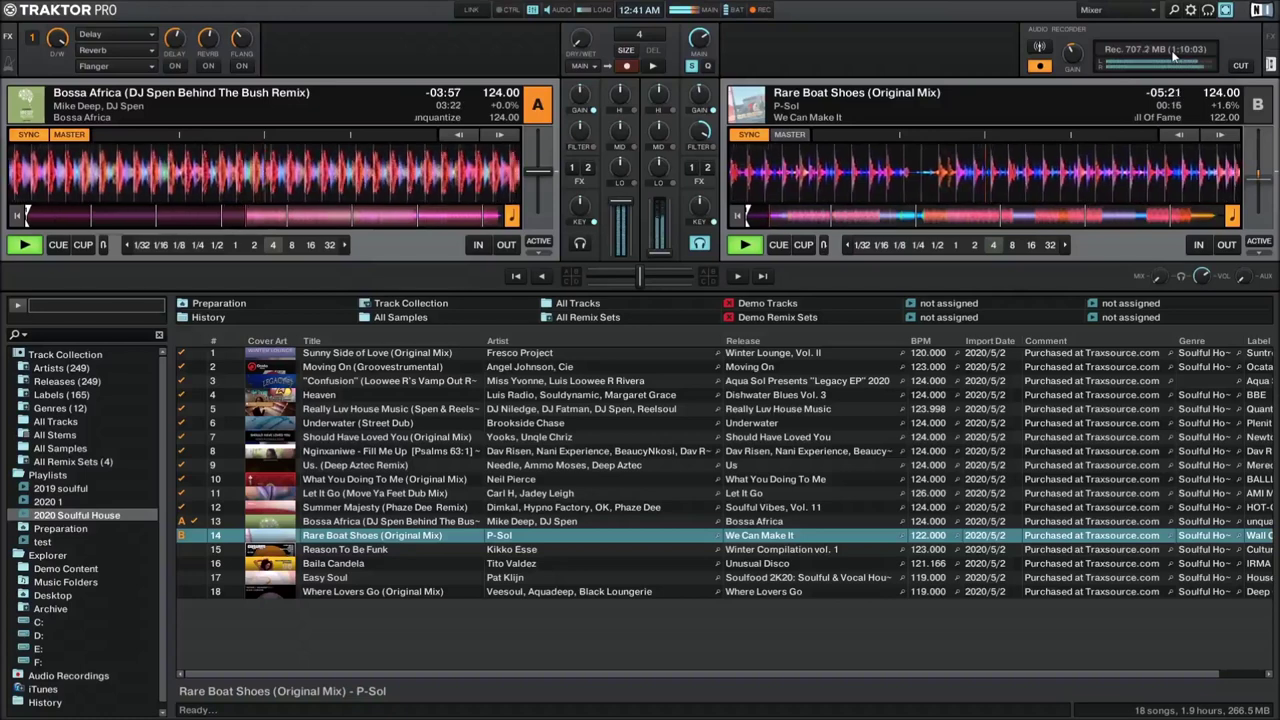
pyautogui.press('space')
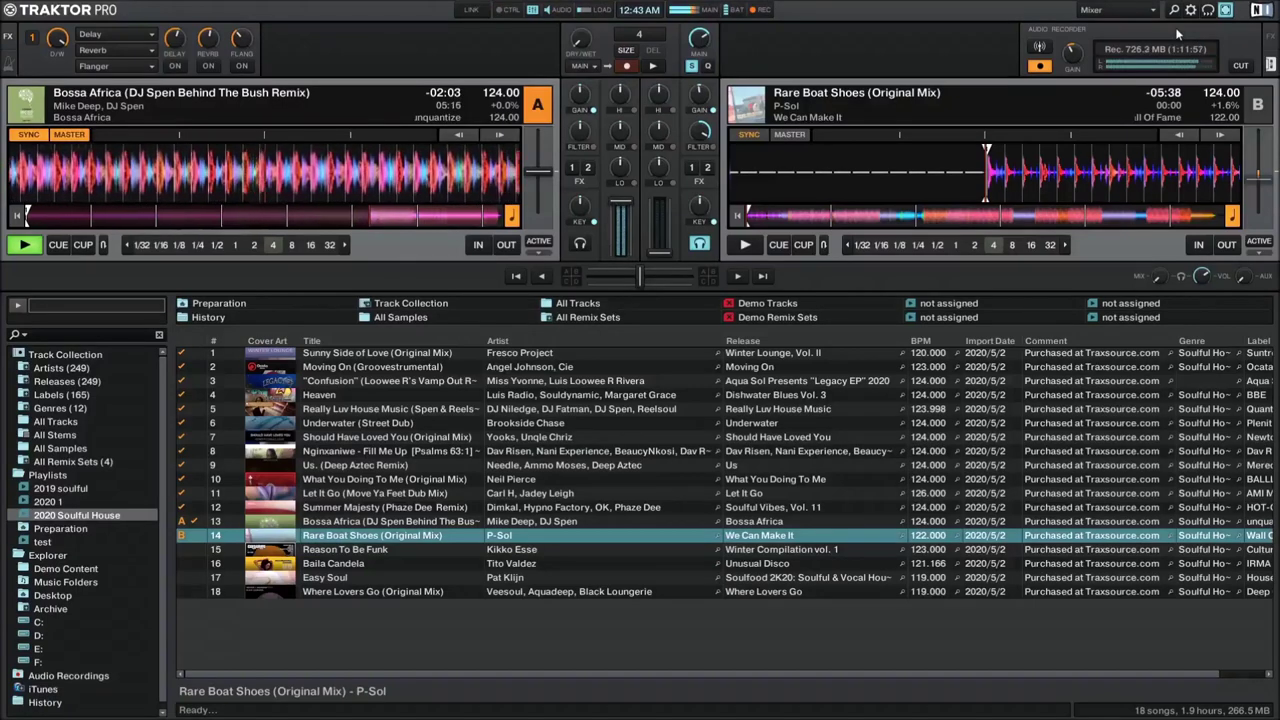
pyautogui.press('space')
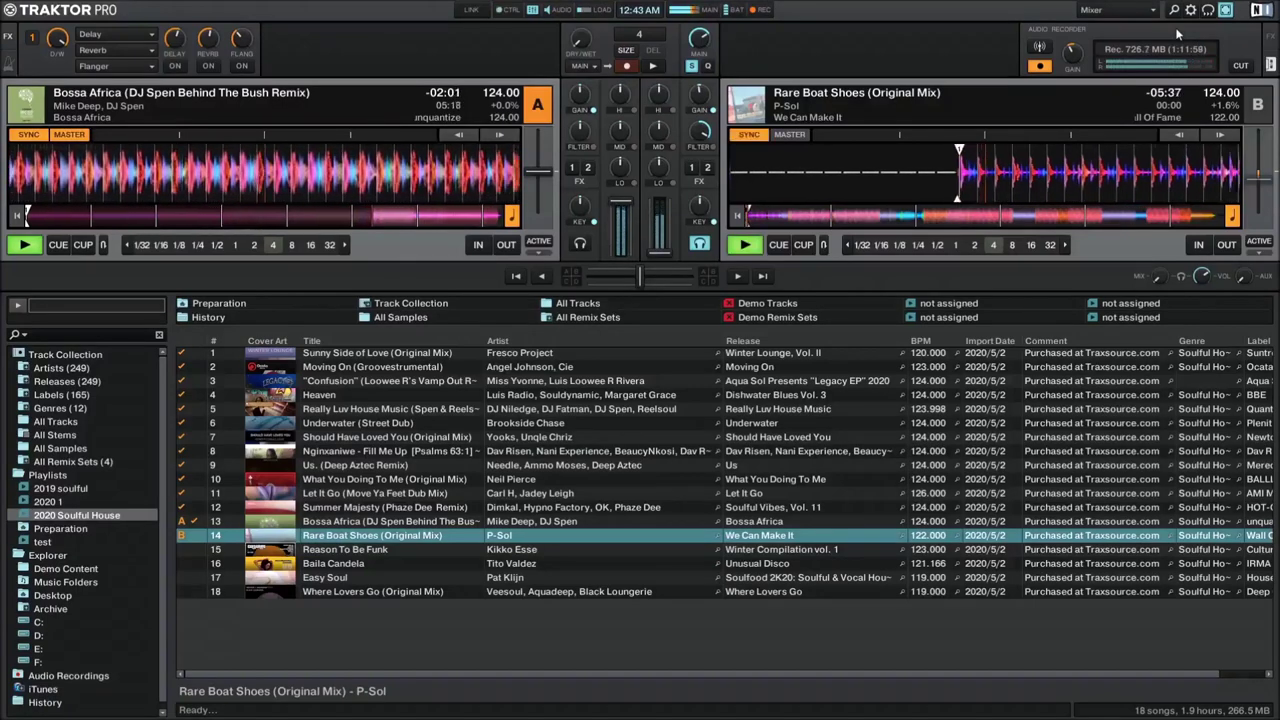
# Step: Bring the mix tempo to 123.40 BPM and mix over to "Rare Boat Shoes" from "Bossa Africa", cutting deck A's lows
pyautogui.press('space')
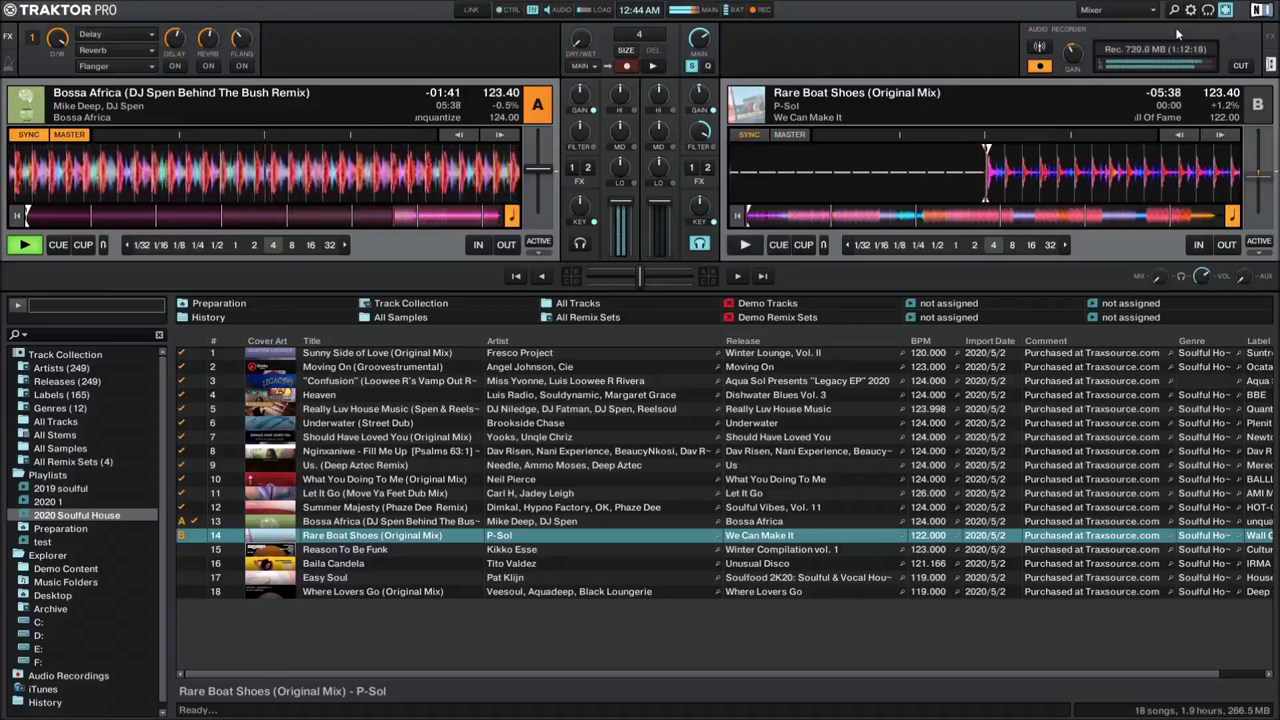
pyautogui.press('space')
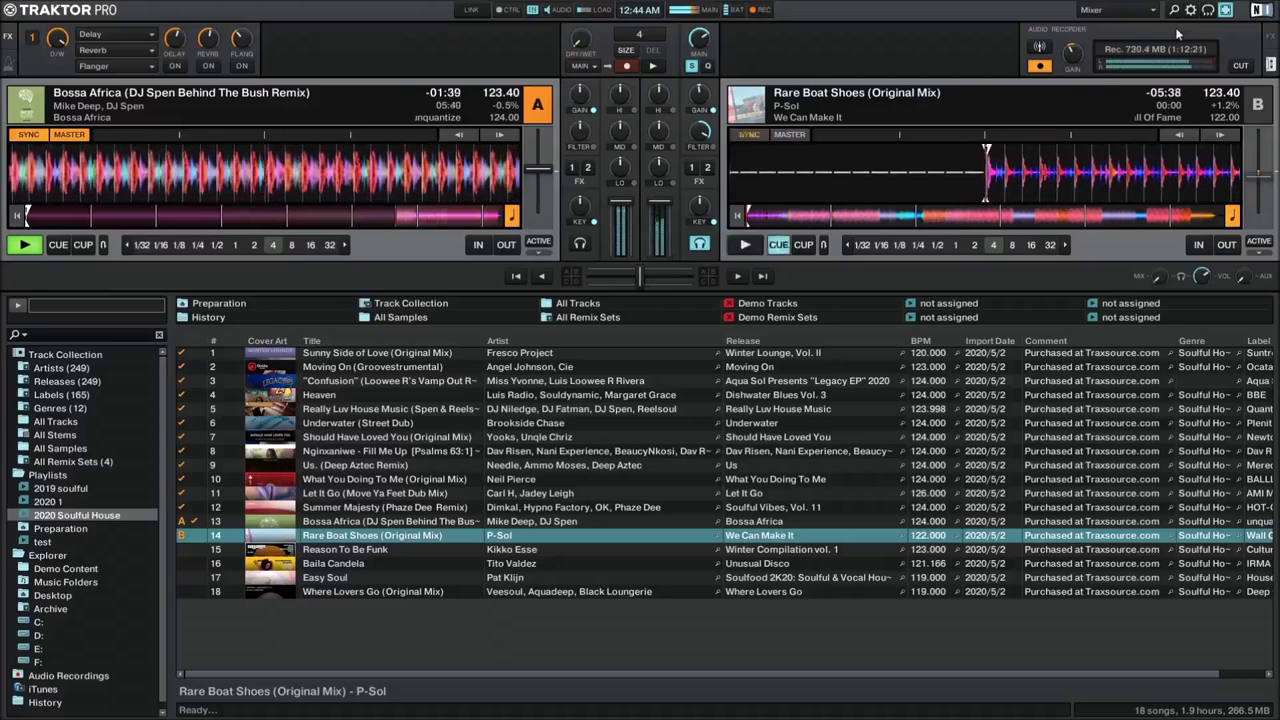
pyautogui.press('space')
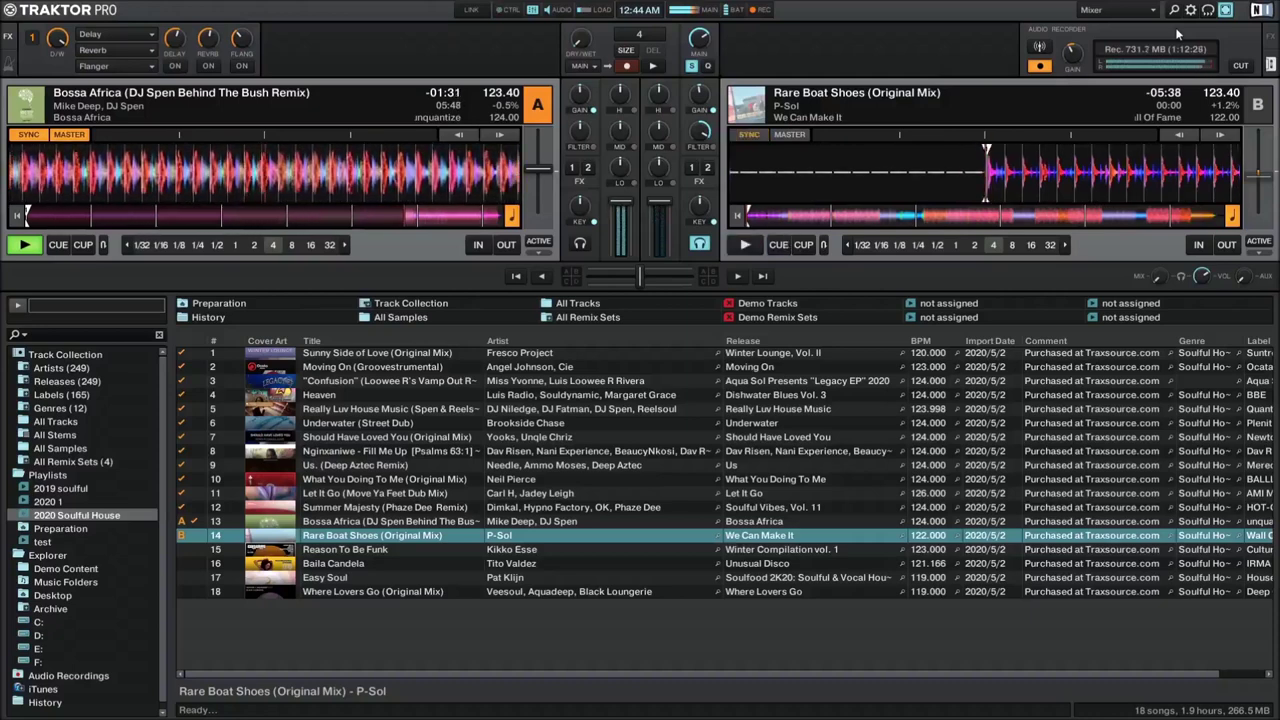
pyautogui.press('space')
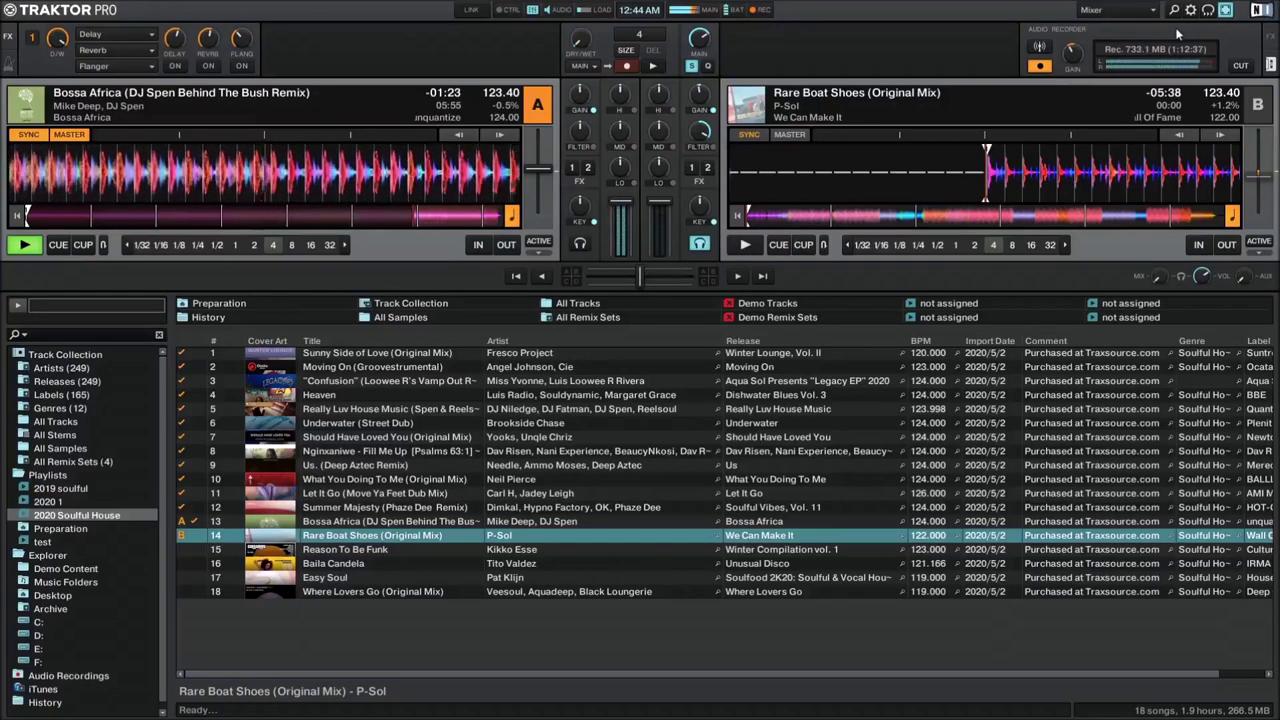
pyautogui.press('F7')
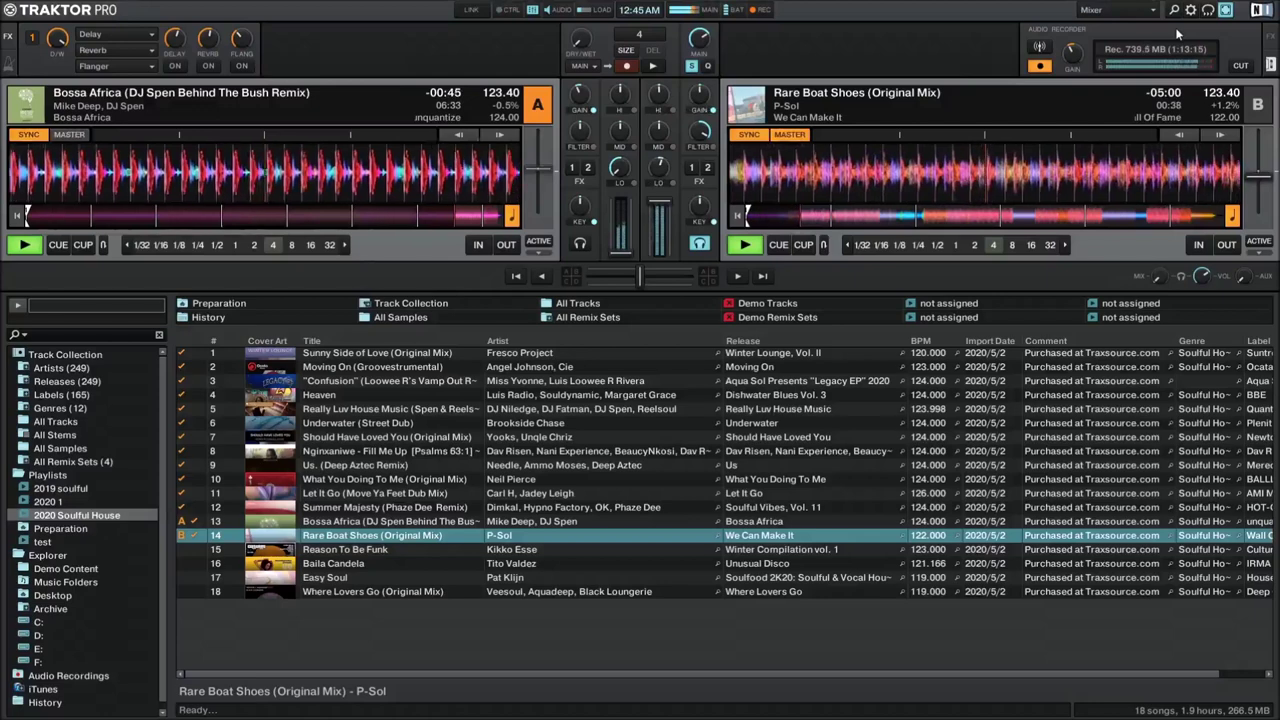
# Step: Load "Reason To Be Funk" into deck A, test its opening in the headphones, and mix over to it from "Rare Boat Shoes"
pyautogui.press('Down')
pyautogui.hotkey('ctrl', 'Left')
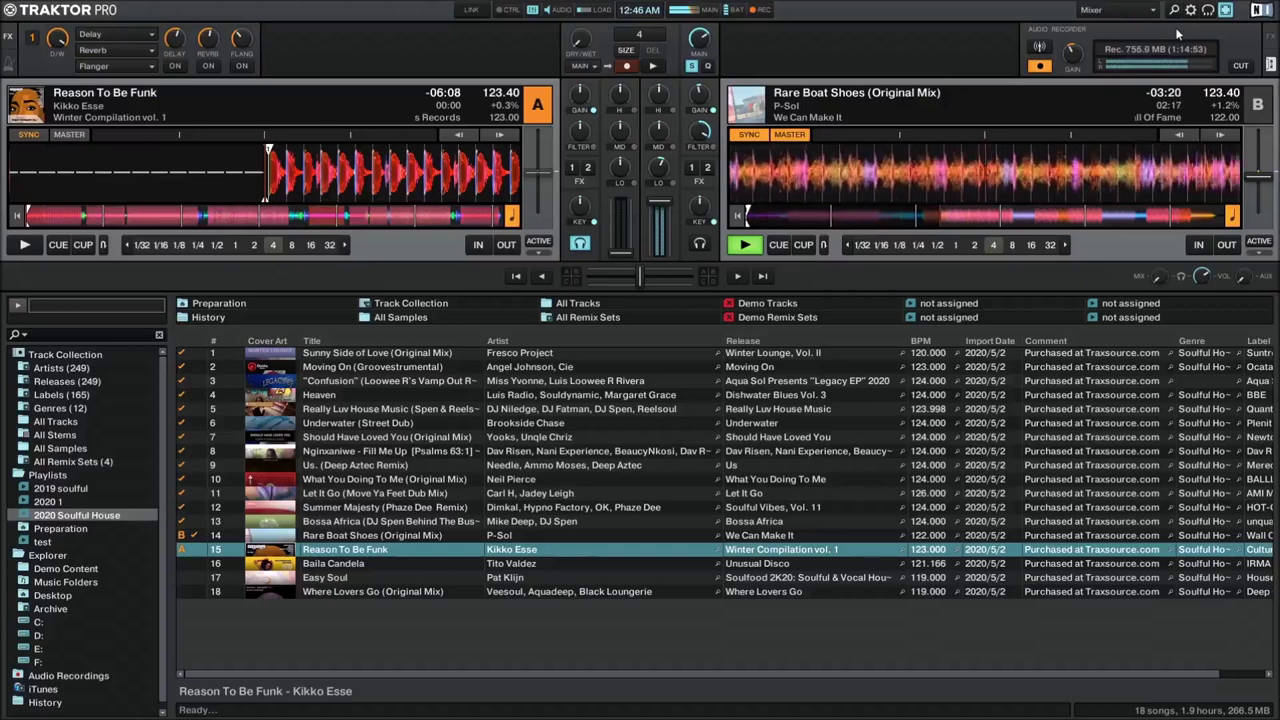
pyautogui.press('space')
pyautogui.press('space')
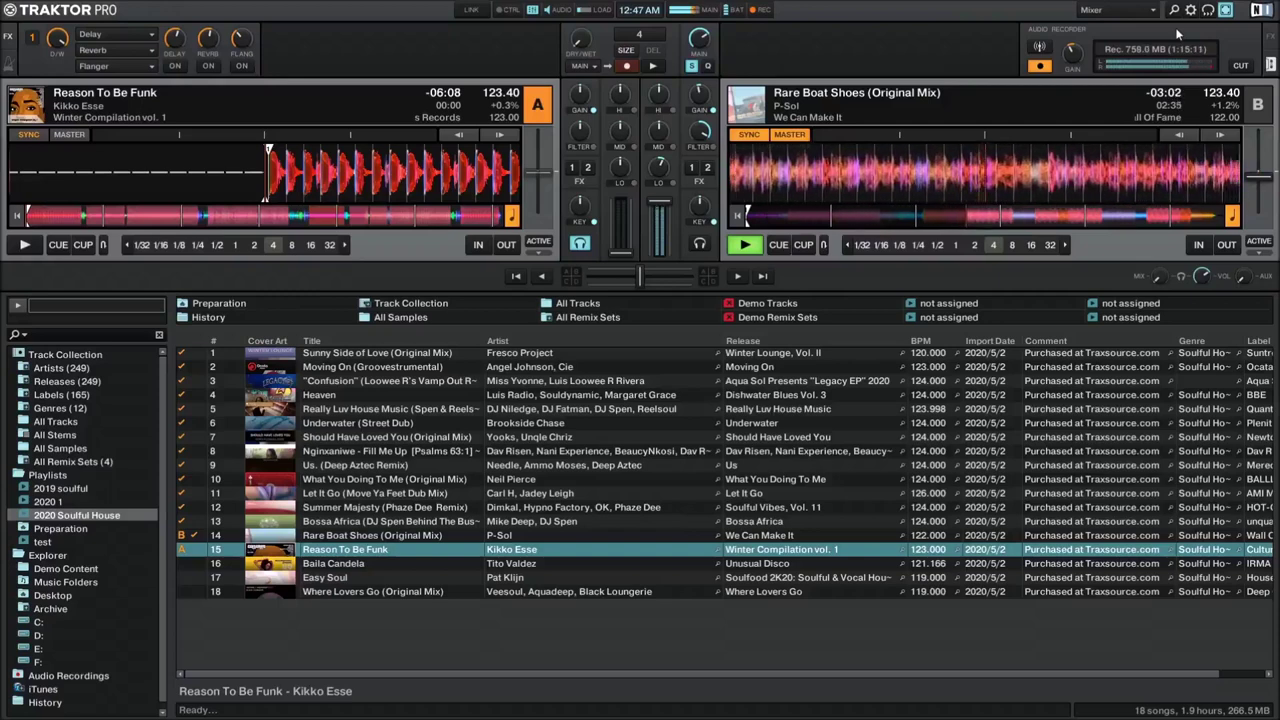
pyautogui.press('space')
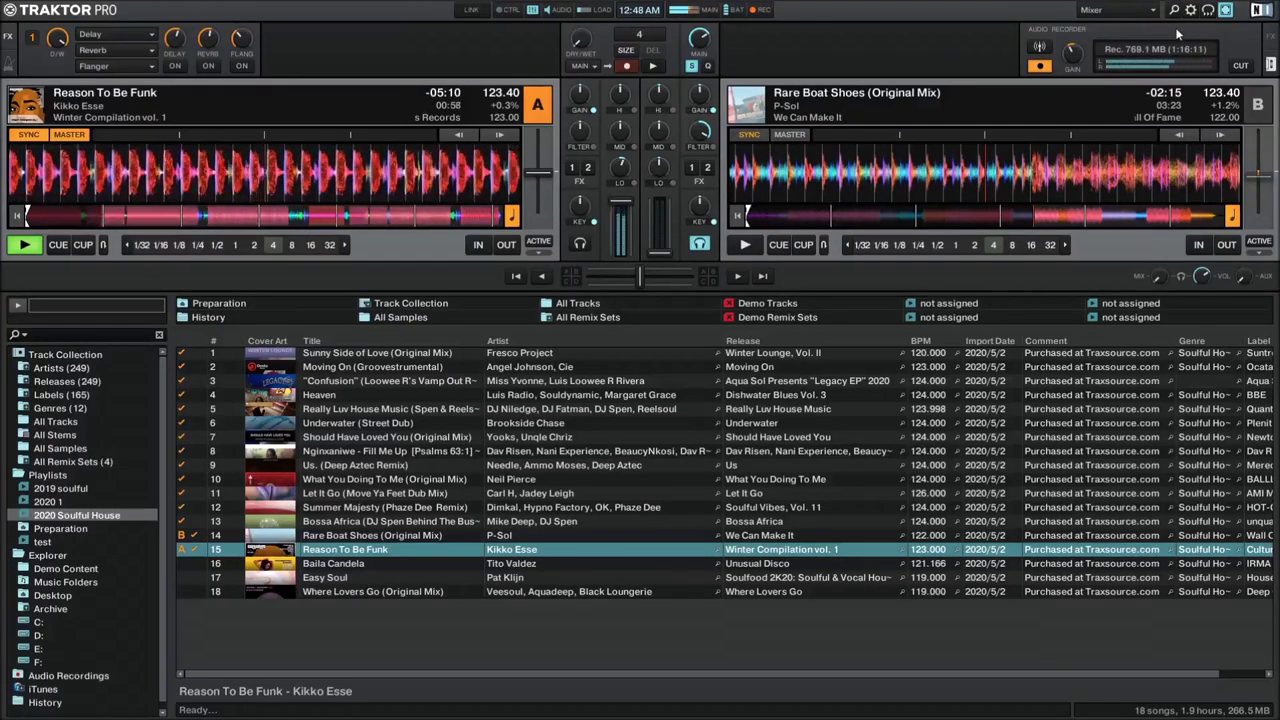
# Step: Load "Baila Candela" into deck B, bring the mix tempo to 122.65 BPM, and replay its opening in the headphones
pyautogui.press('Down')
pyautogui.hotkey('ctrl', 'Right')
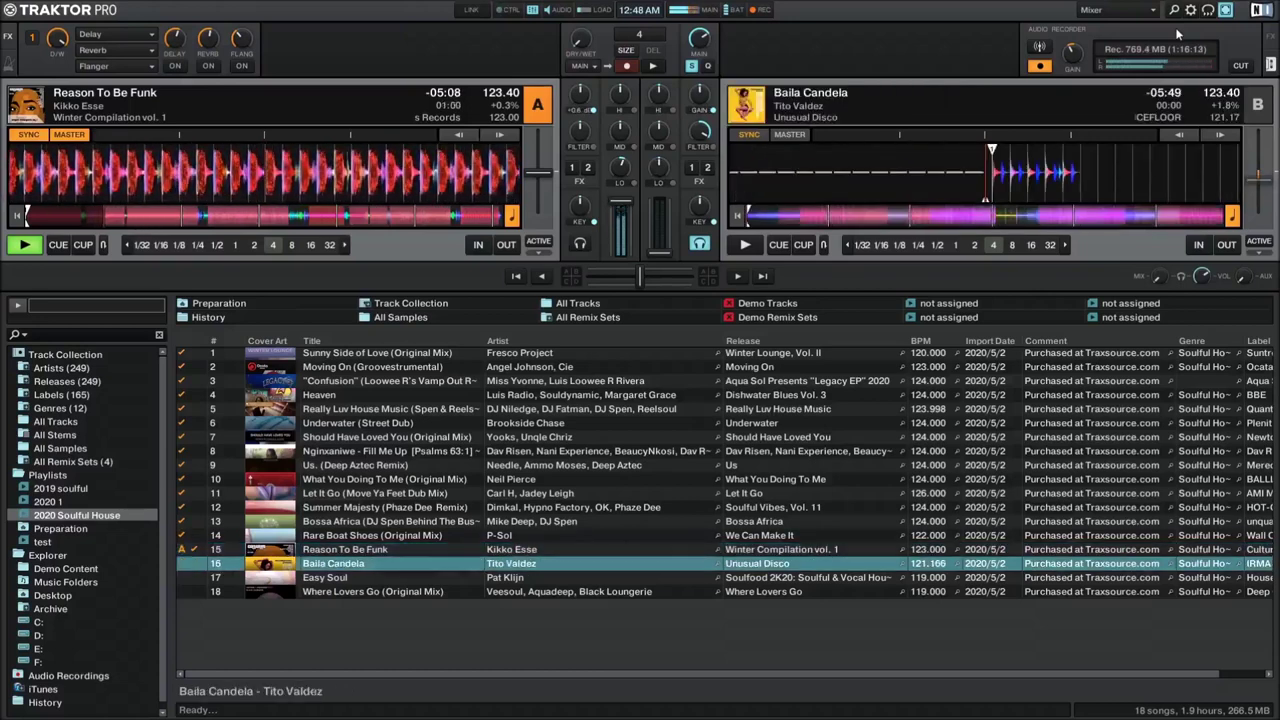
pyautogui.press('space')
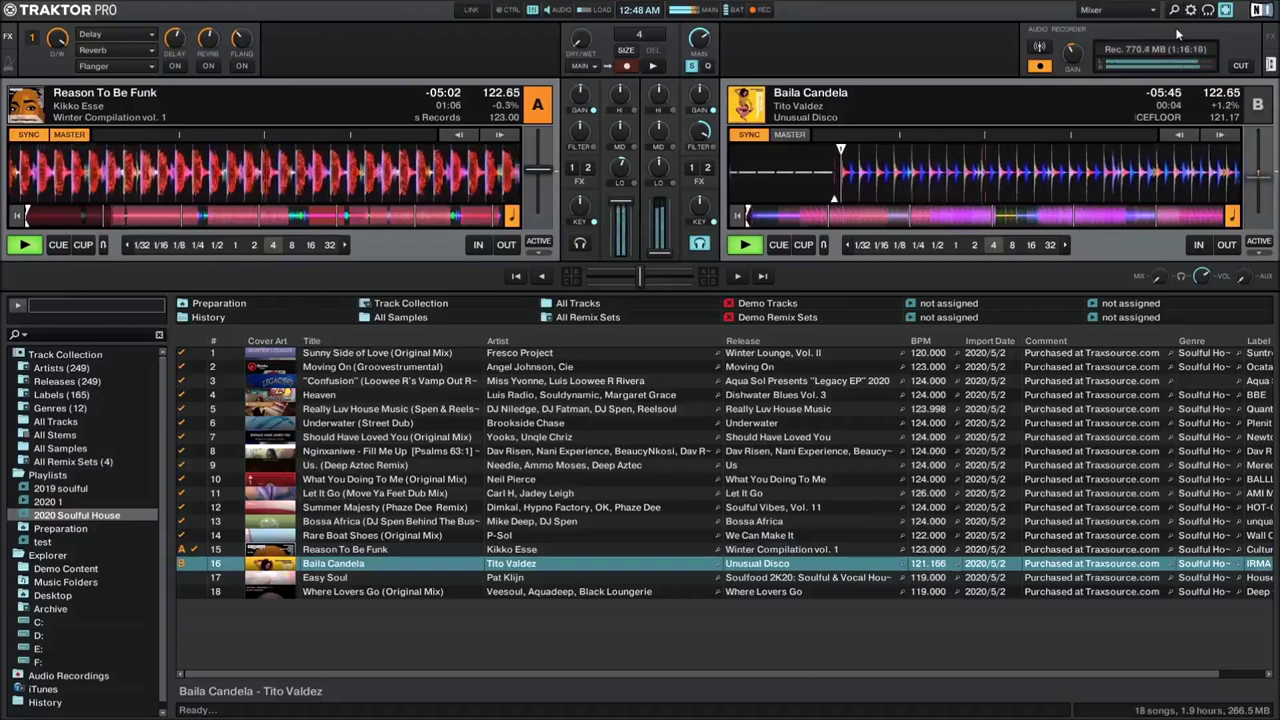
pyautogui.press('Home')
pyautogui.press('space')
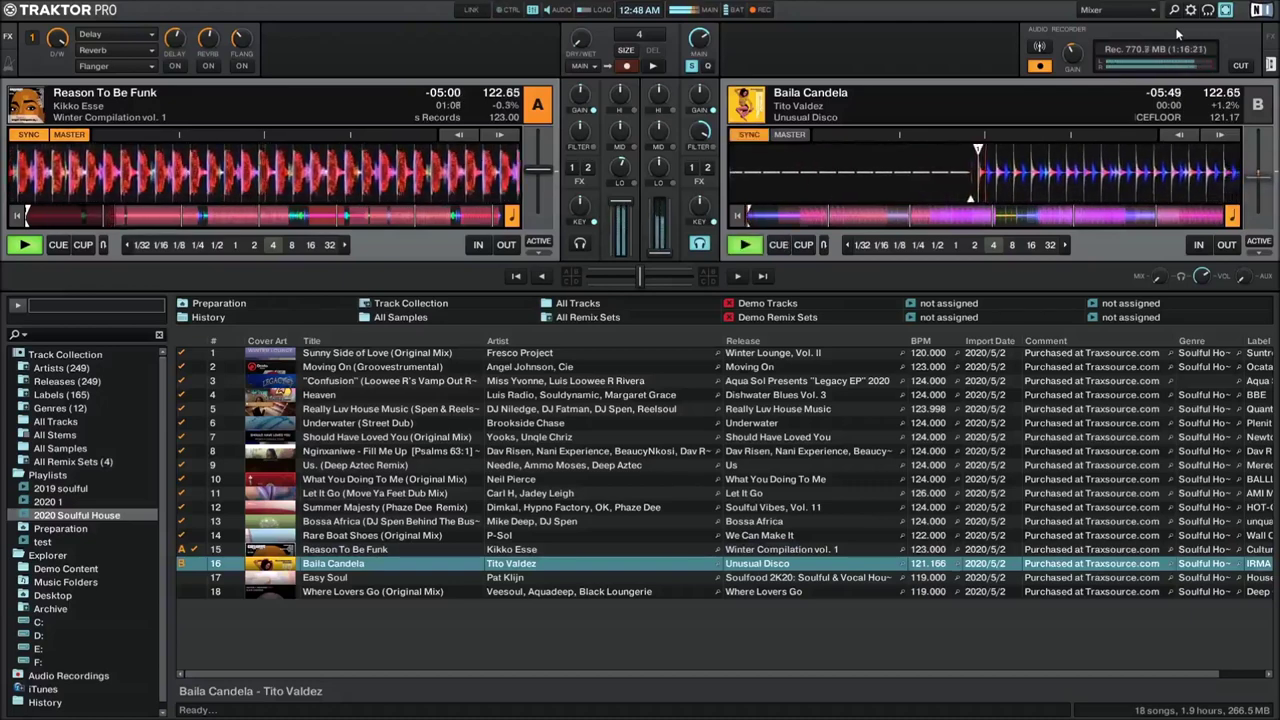
# Step: Rehearse the opening of "Baila Candela" from its cue point and mix over to it from "Reason To Be Funk", cutting deck A's lows
pyautogui.press('space')
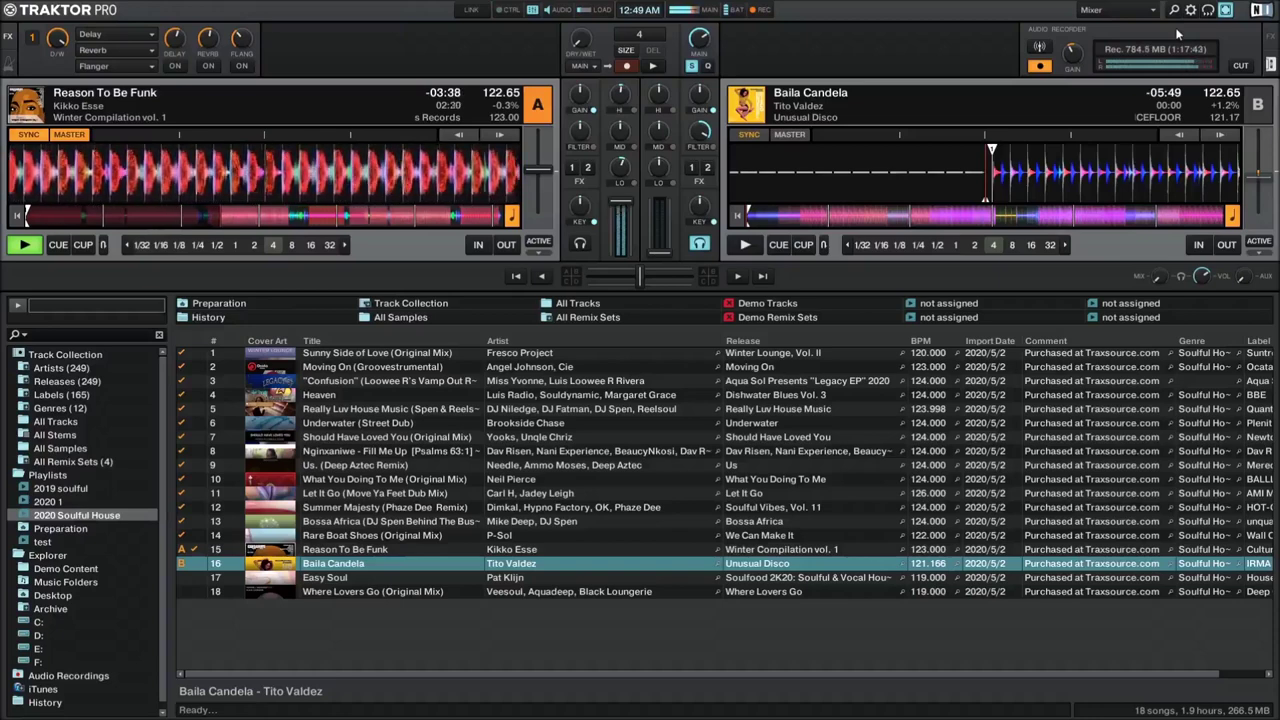
pyautogui.press('F6')
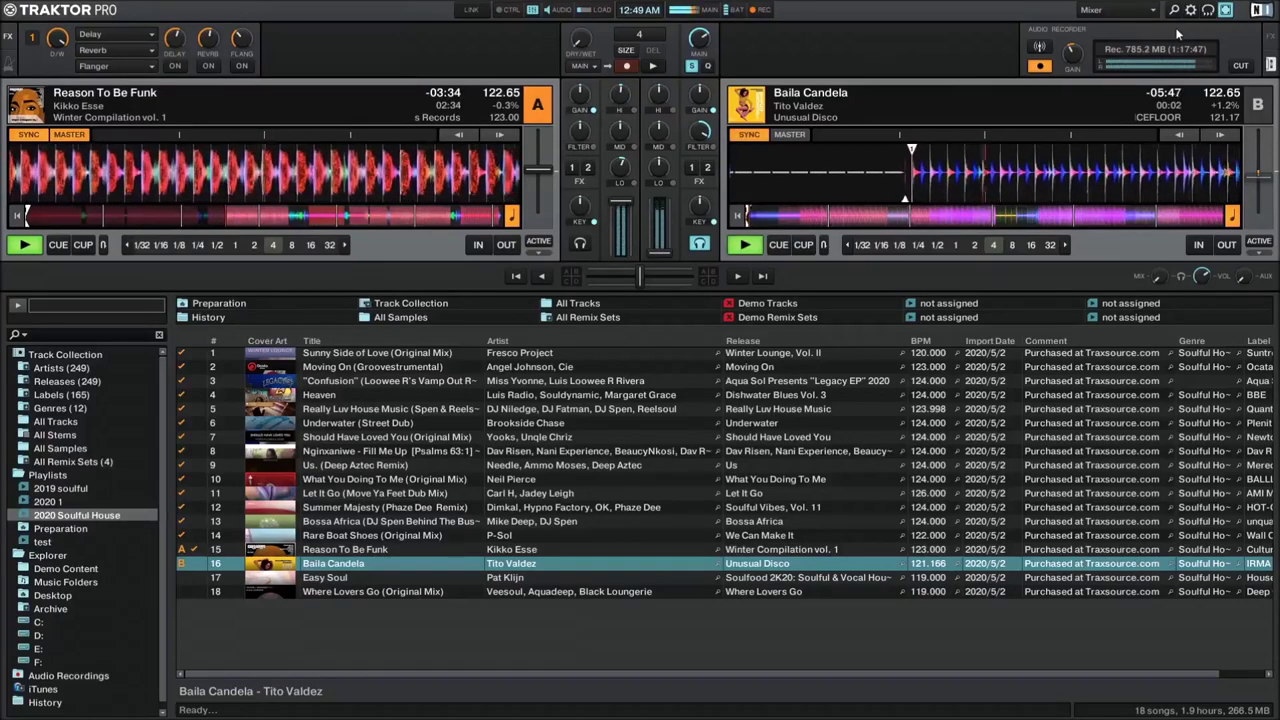
pyautogui.press('F5')
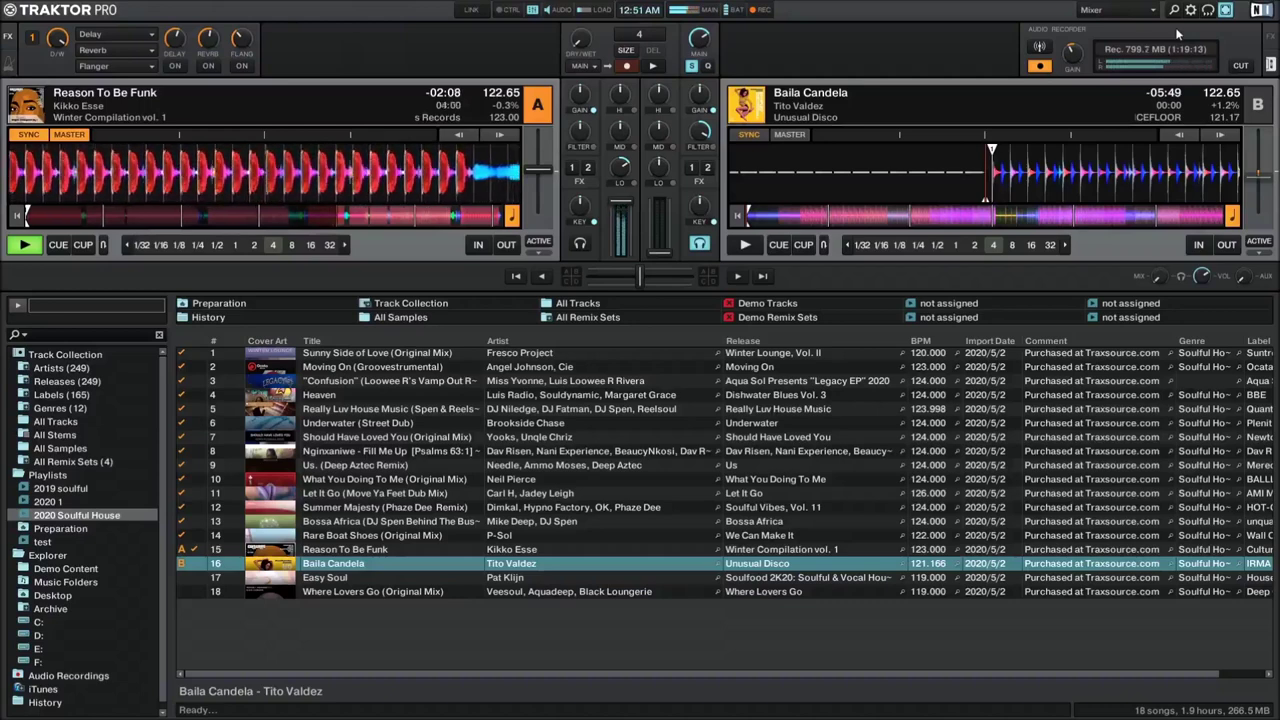
pyautogui.press('space')
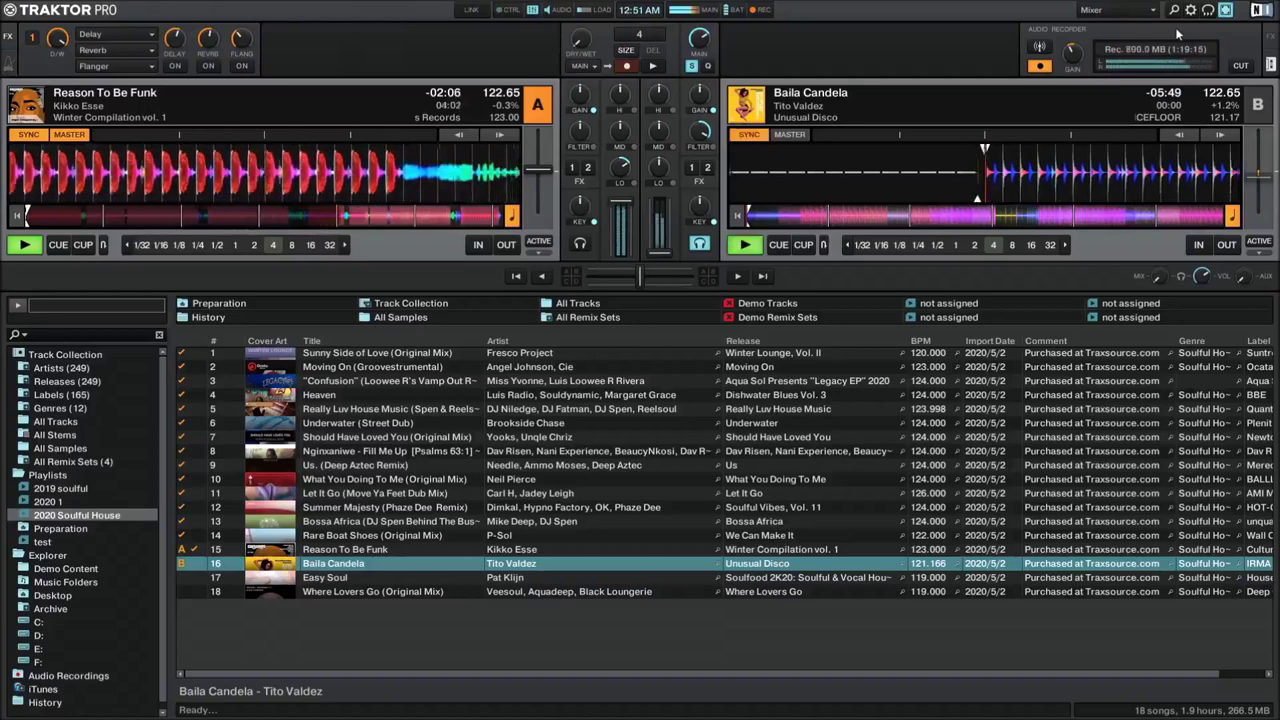
pyautogui.press('space')
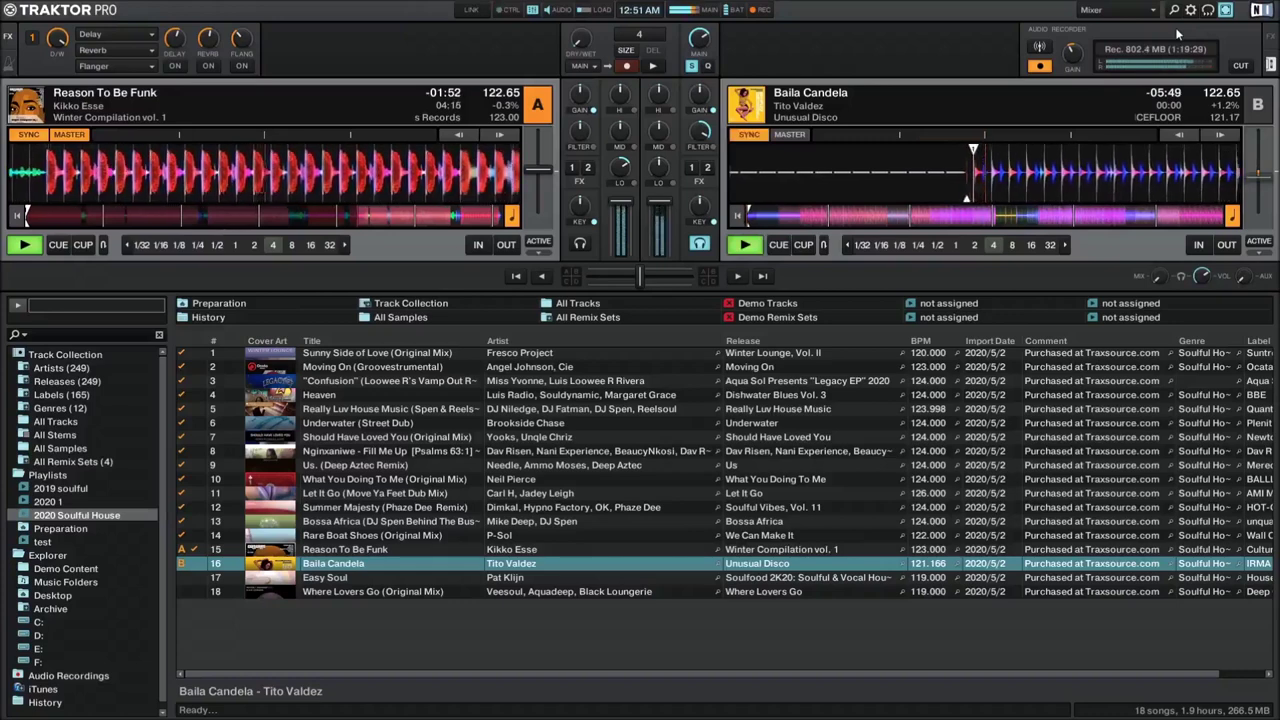
pyautogui.press('space')
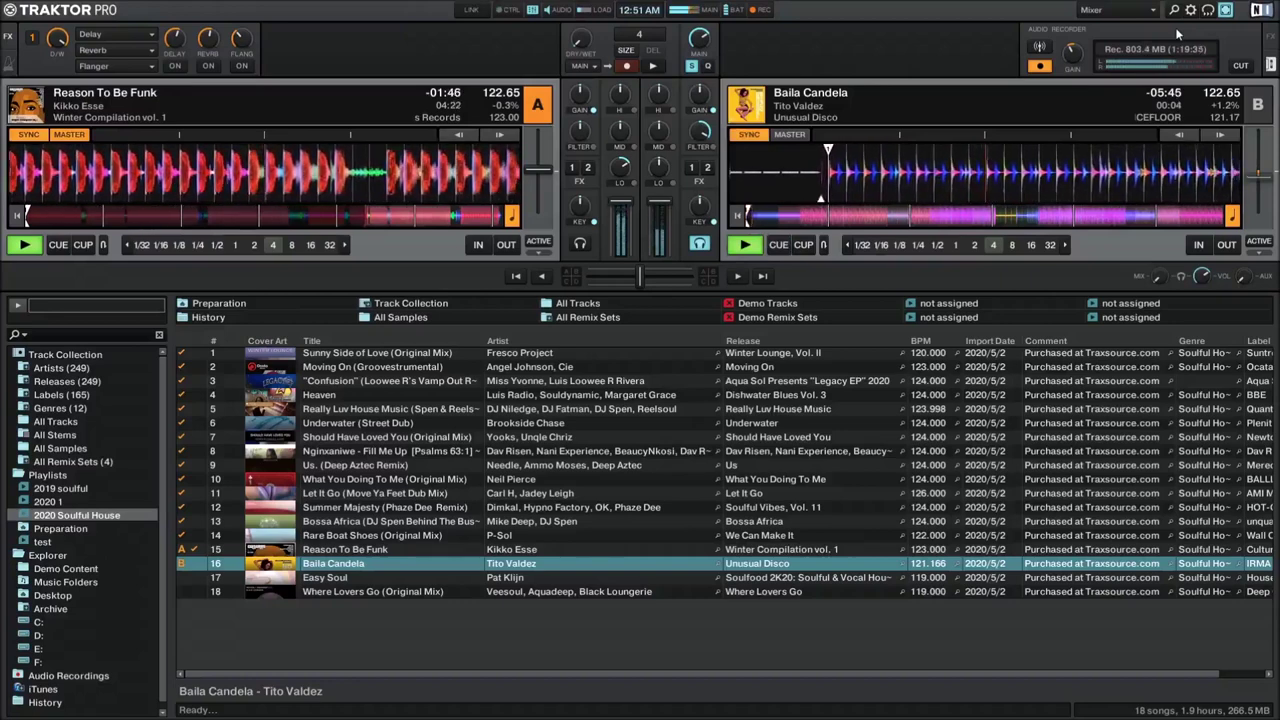
pyautogui.press('Home')
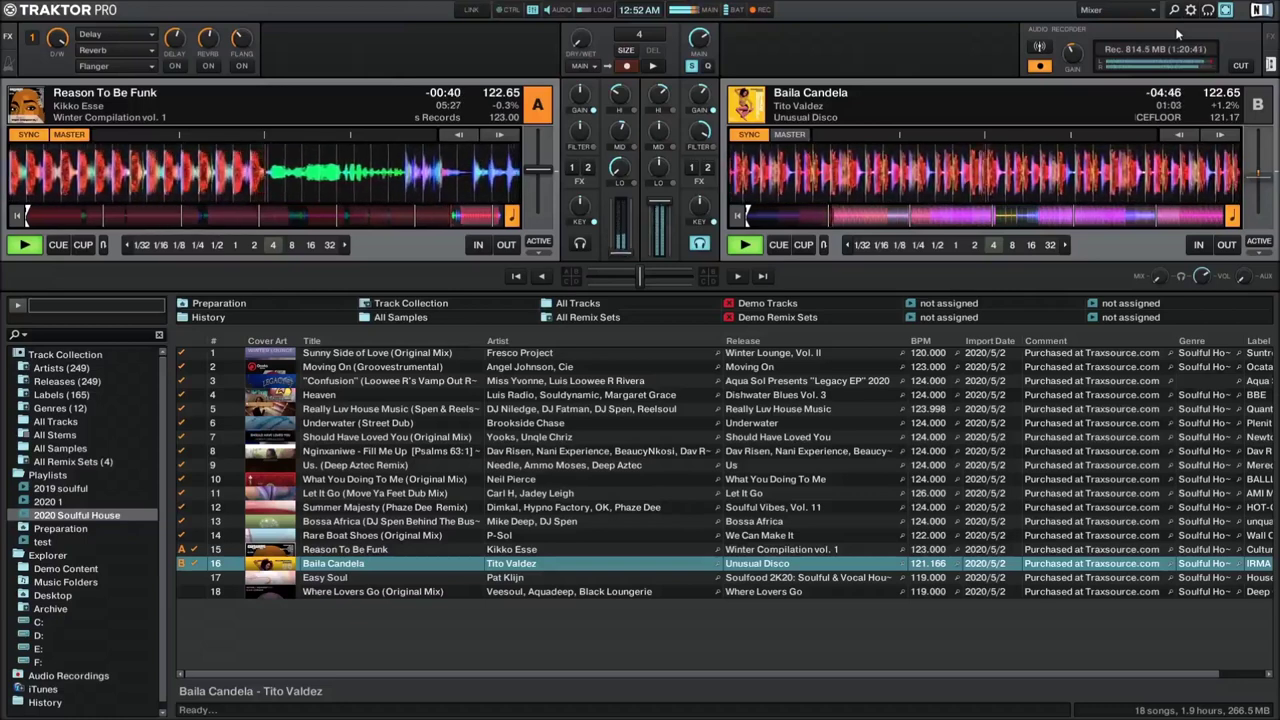
# Step: Load "Easy Soul" into deck A at 121.17 BPM, monitor it in the headphones, and mark a cue point about 4 seconds in
pyautogui.press('Down')
pyautogui.hotkey('ctrl', 'Left')
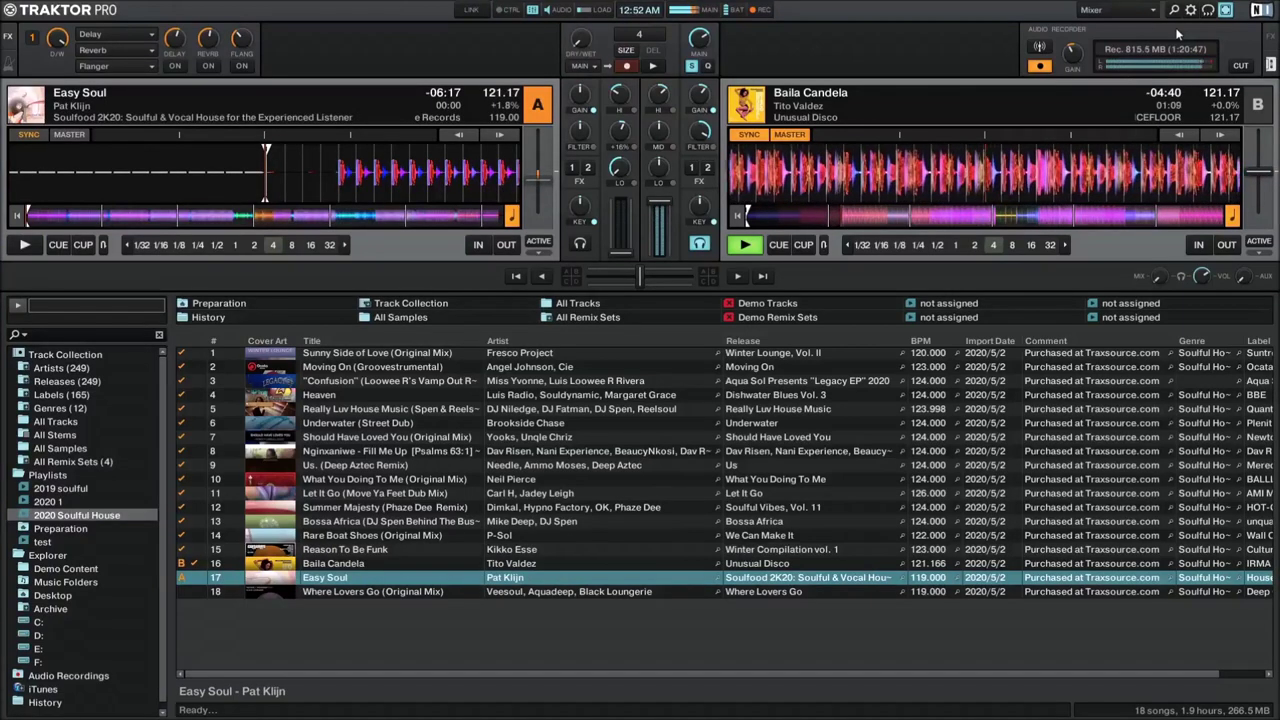
pyautogui.press('h')
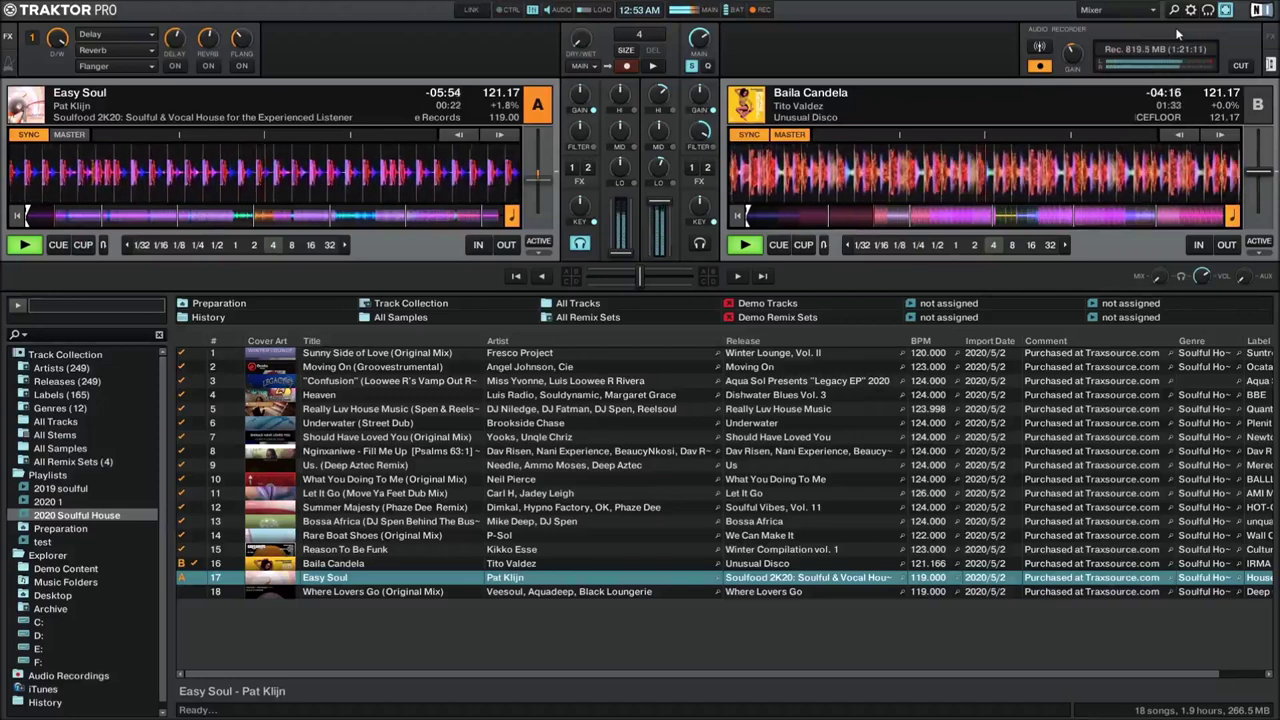
pyautogui.press('F2')
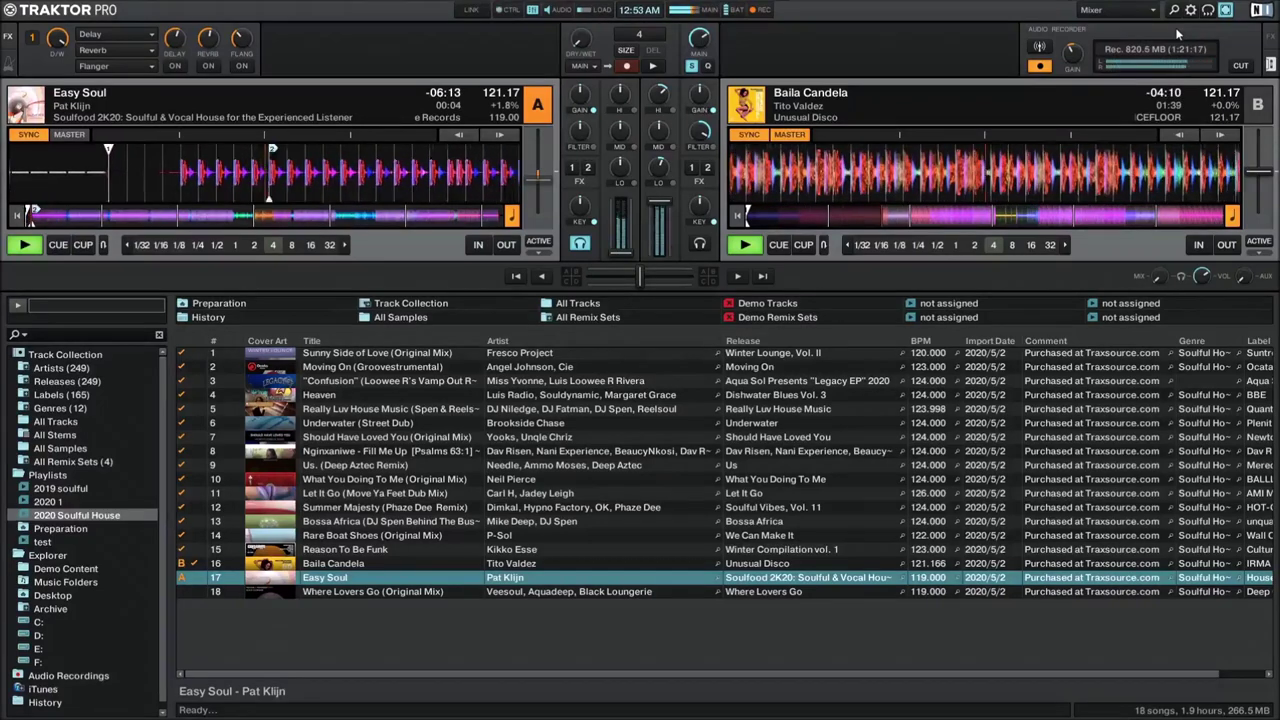
# Step: Bring the mix tempo to 120.44 BPM, cue "Easy Soul" about 2 seconds in, and mix over to it from "Baila Candela", cutting deck B's lows
pyautogui.press('g')
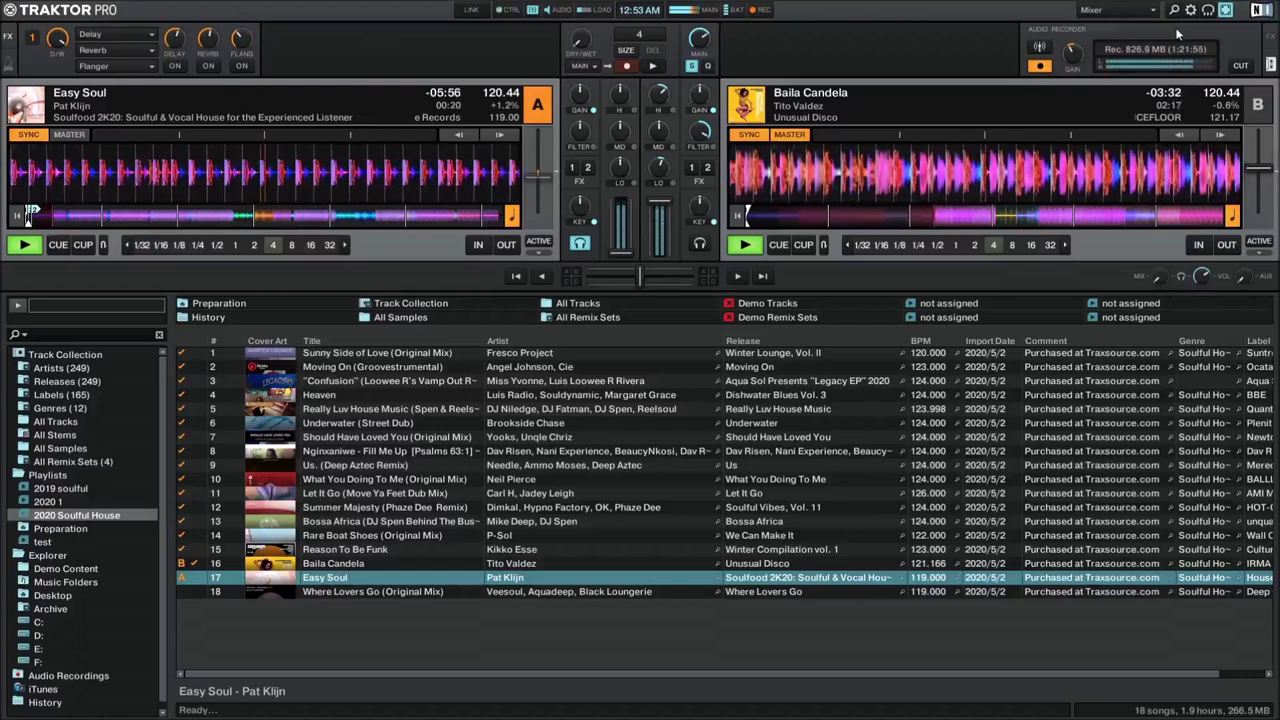
pyautogui.press('F2')
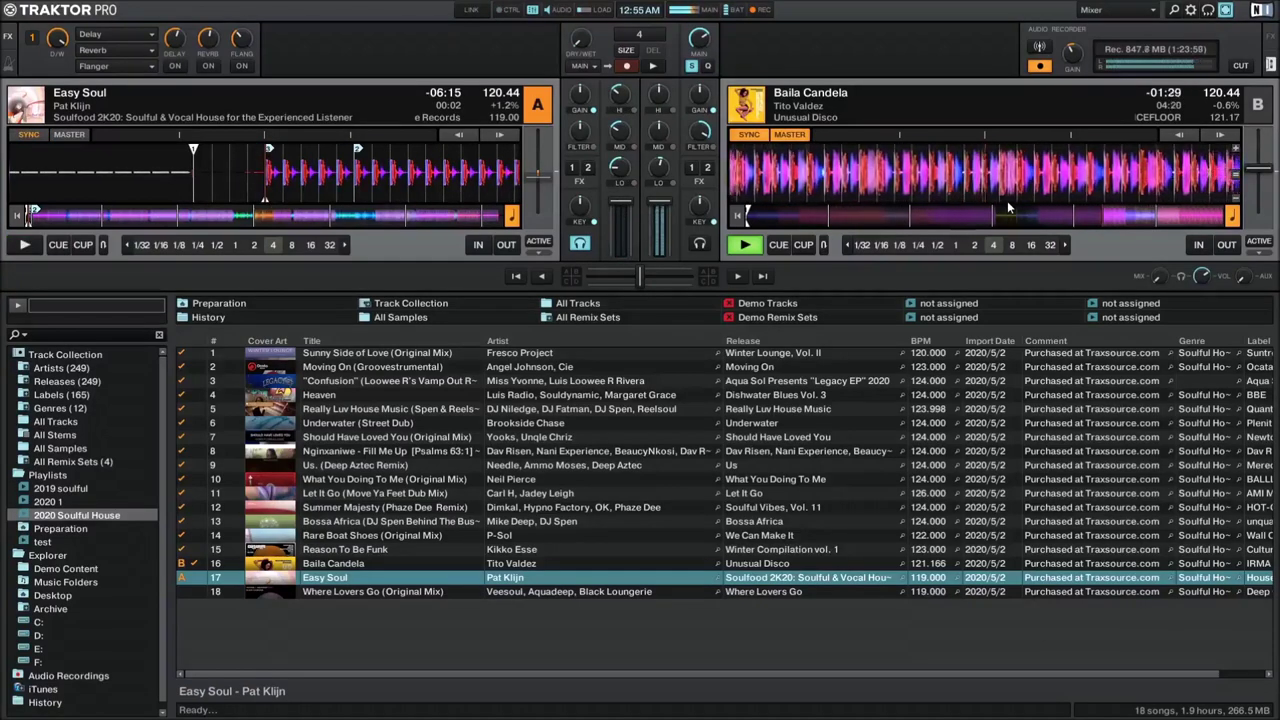
pyautogui.press('space')
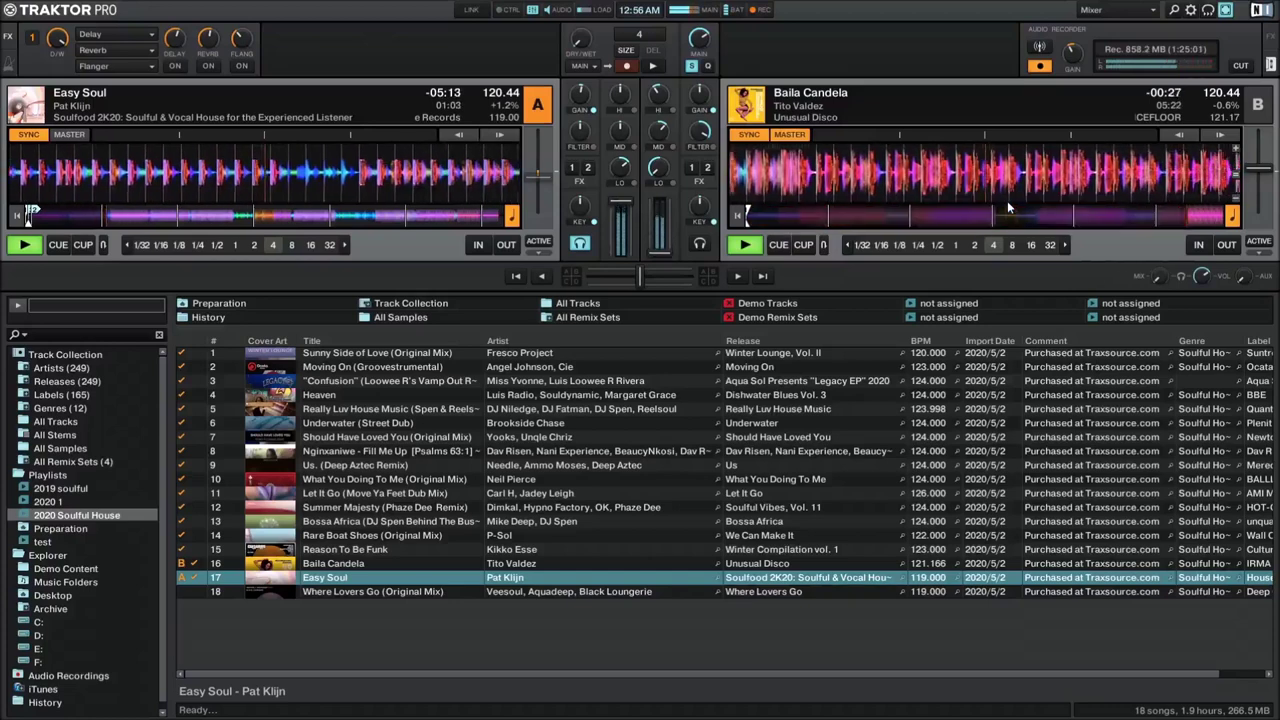
# Step: Load "Where Lovers Go (Original Mix)" into deck B, test its opening in the headphones, and bring the mix tempo to 119 BPM
pyautogui.press('Down')
pyautogui.hotkey('ctrl', 'Right')
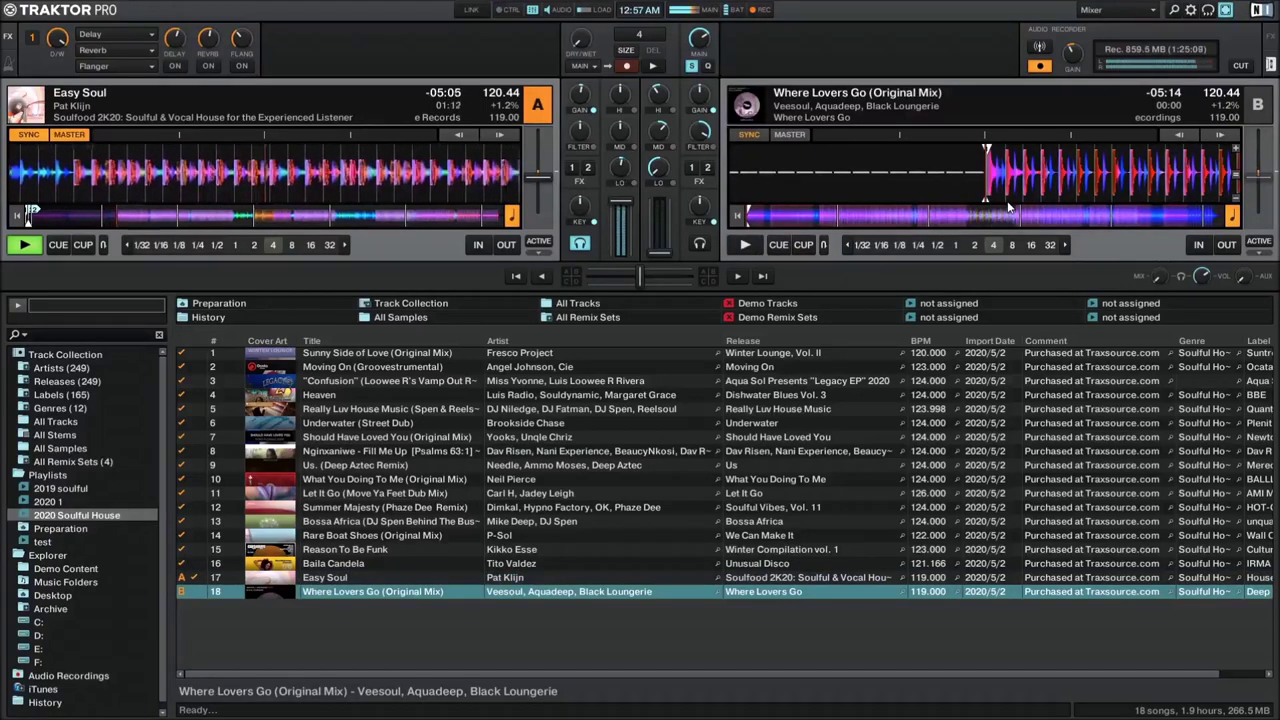
pyautogui.hotkey('ctrl', 'shift', 'Right')
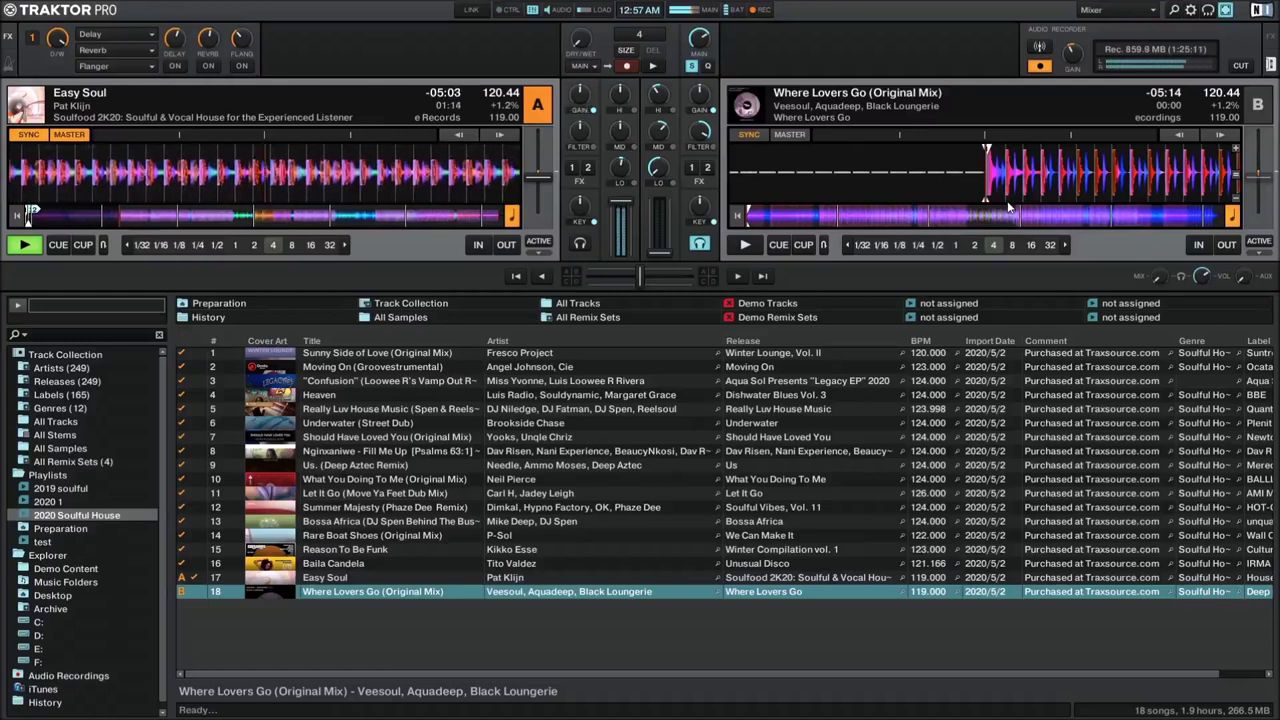
pyautogui.press('space')
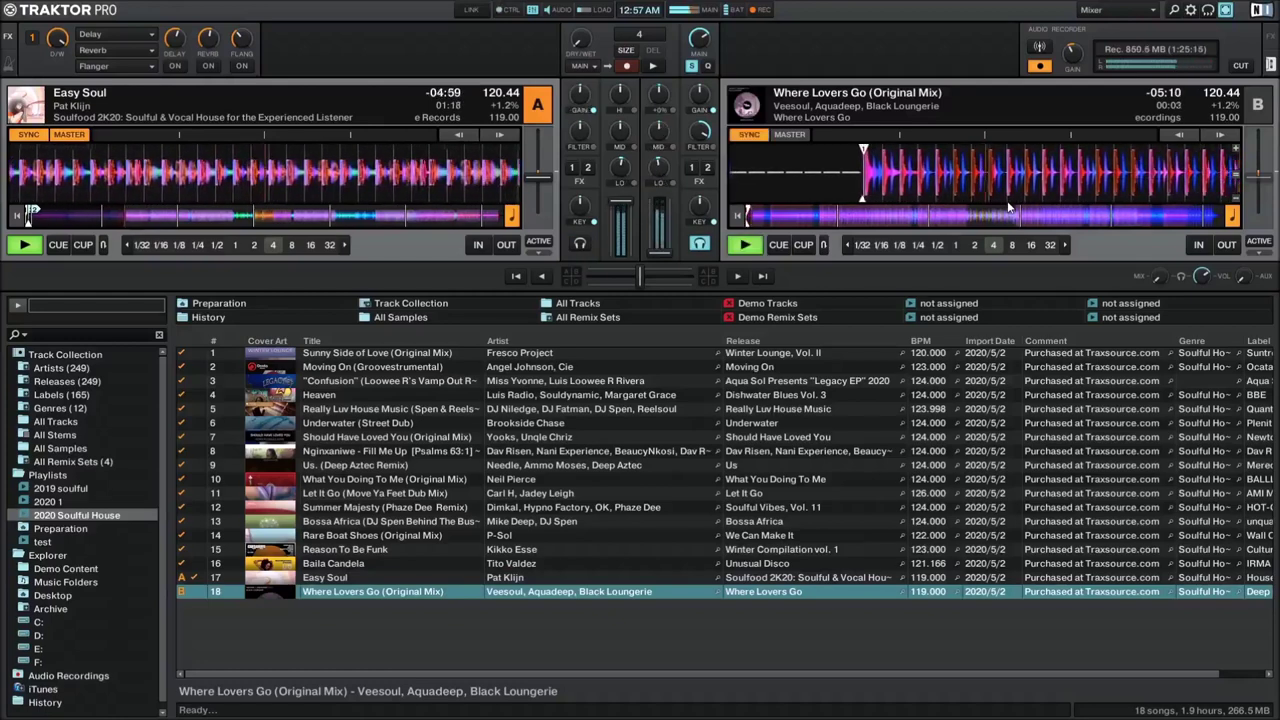
pyautogui.hotkey('shift', 'space')
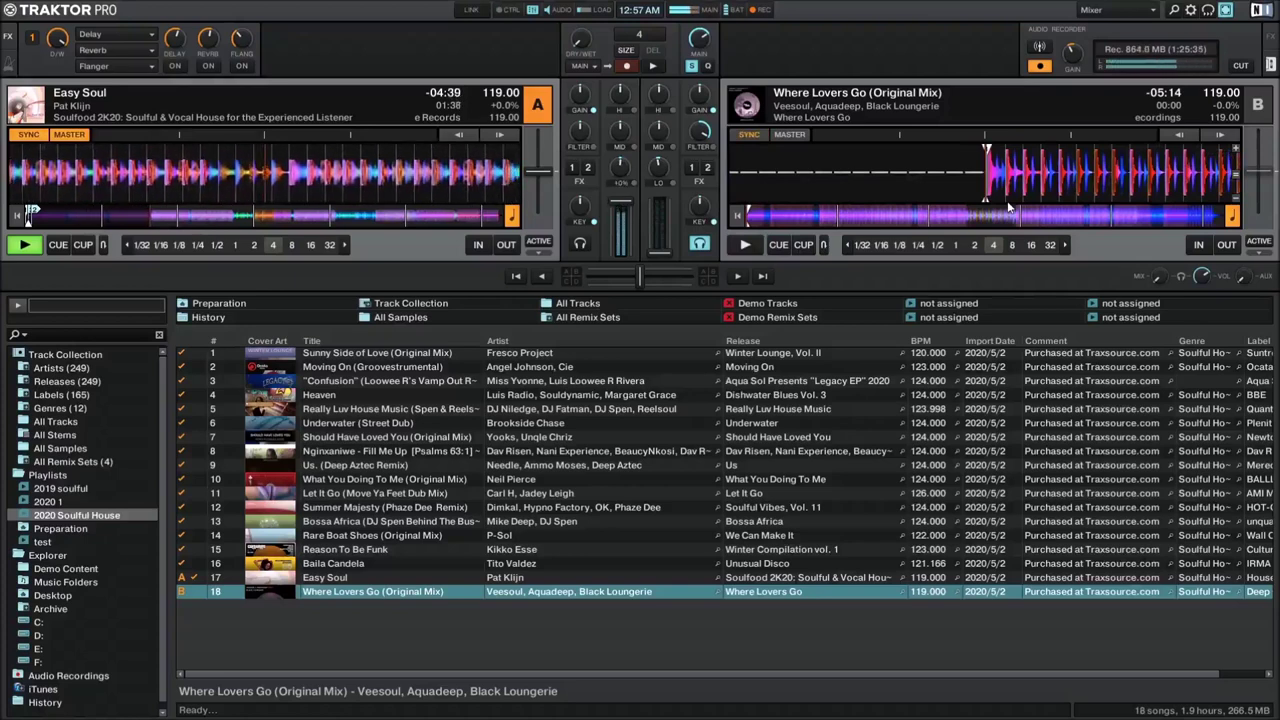
# Step: Preview the opening of "Where Lovers Go (Original Mix)" on deck B, and apply delay, reverb and flanger effects in turn to "Easy Soul"
pyautogui.press('space')
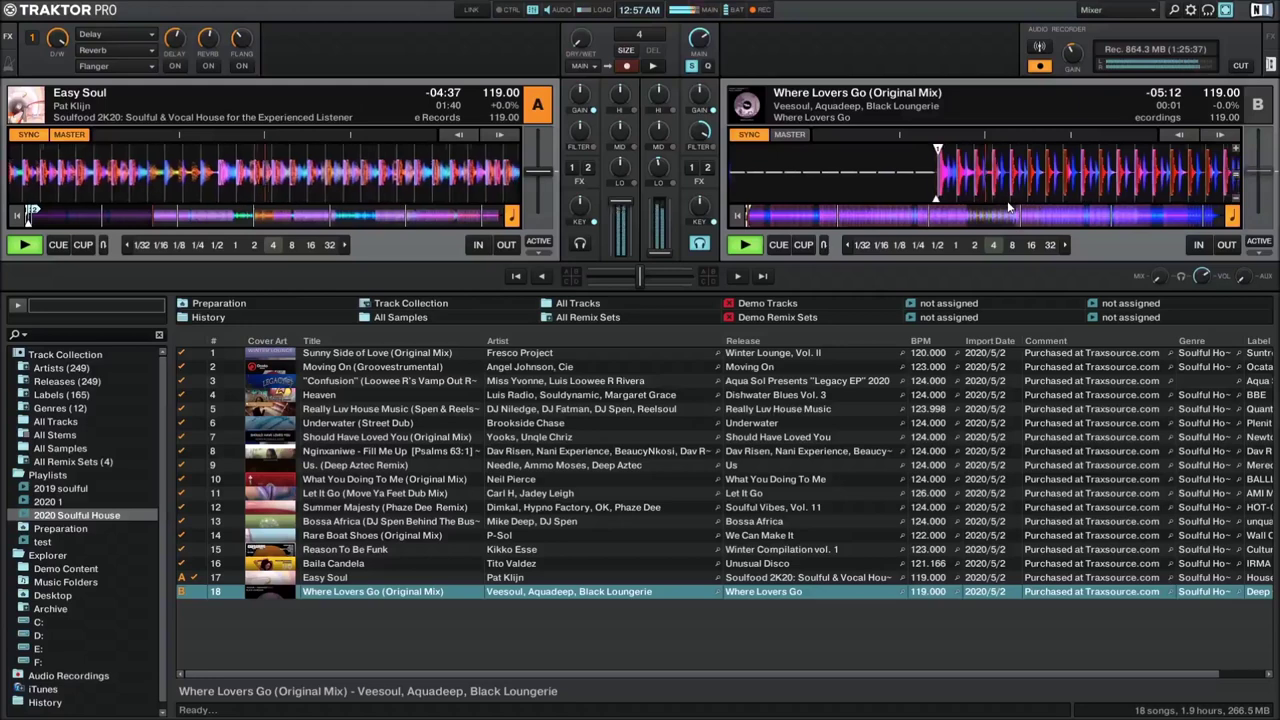
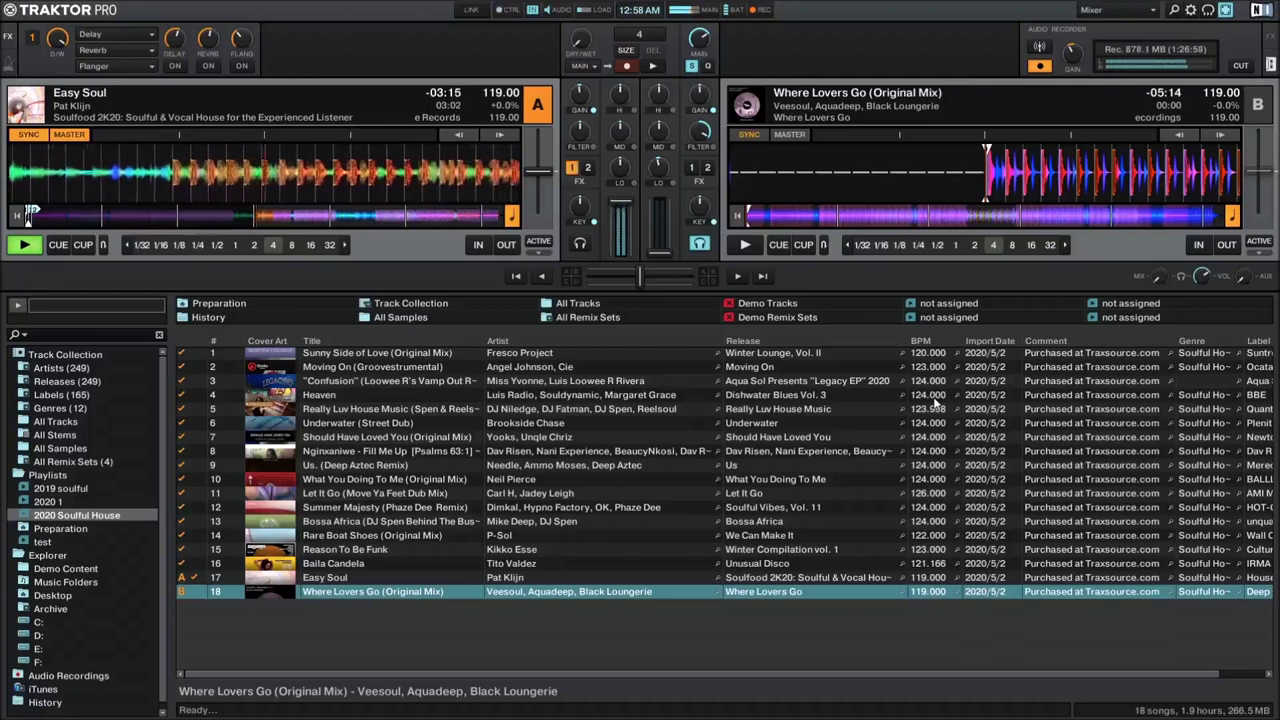
pyautogui.click(174, 66)
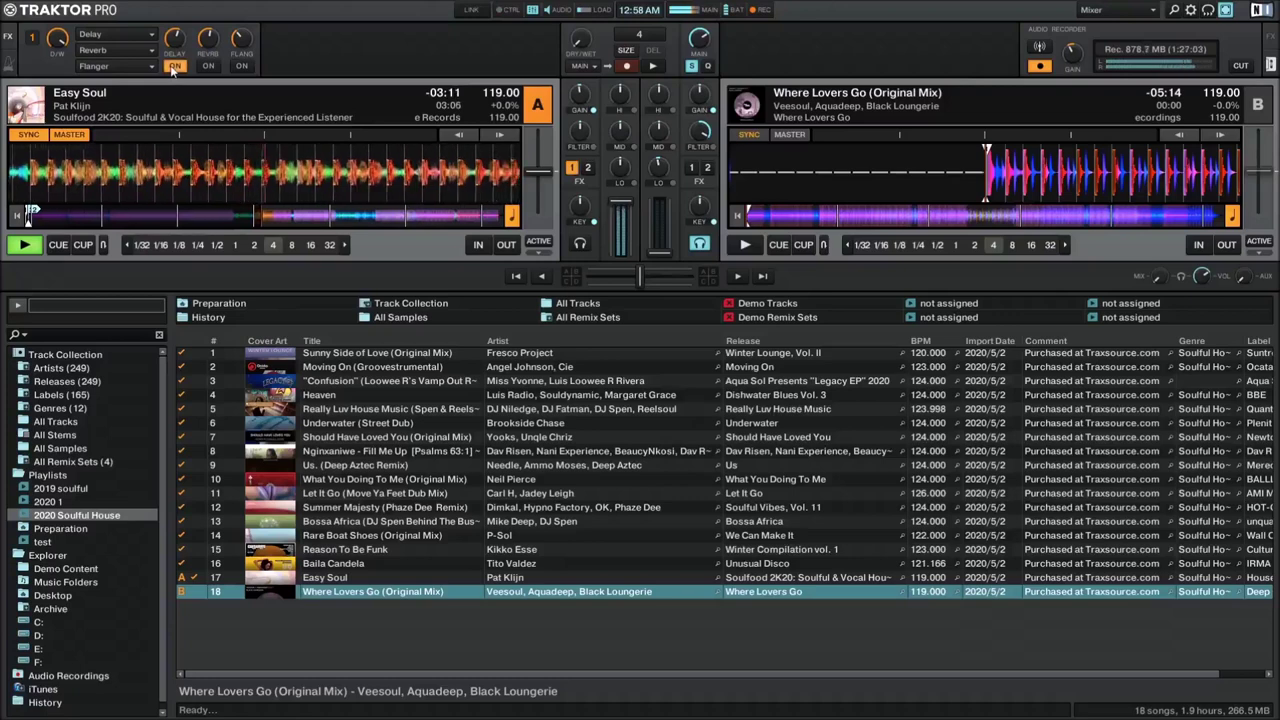
pyautogui.click(181, 67)
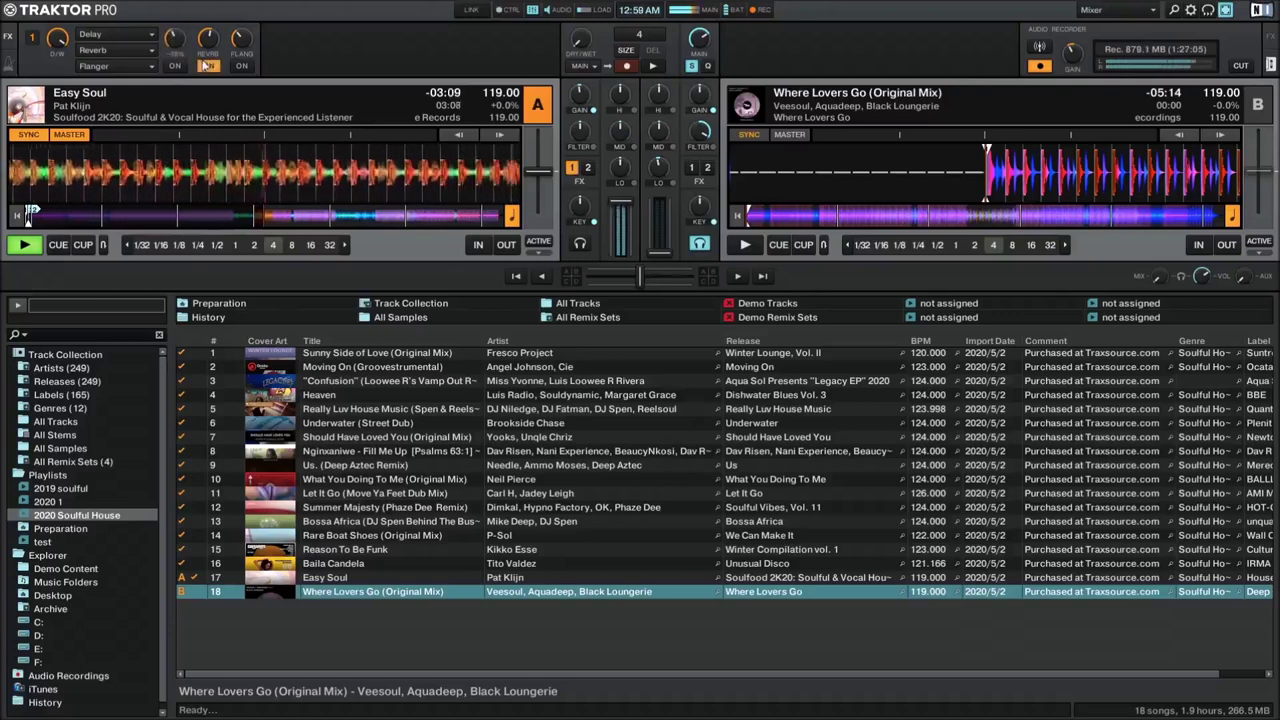
pyautogui.click(240, 67)
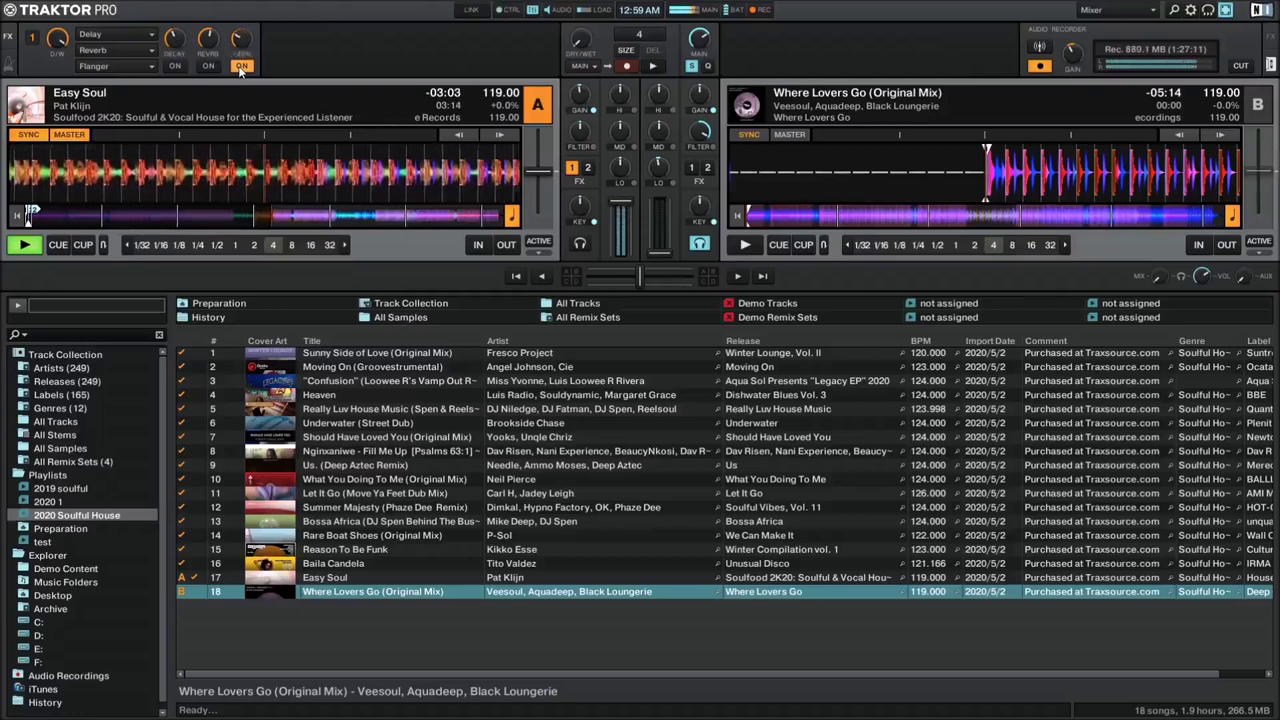
pyautogui.click(240, 67)
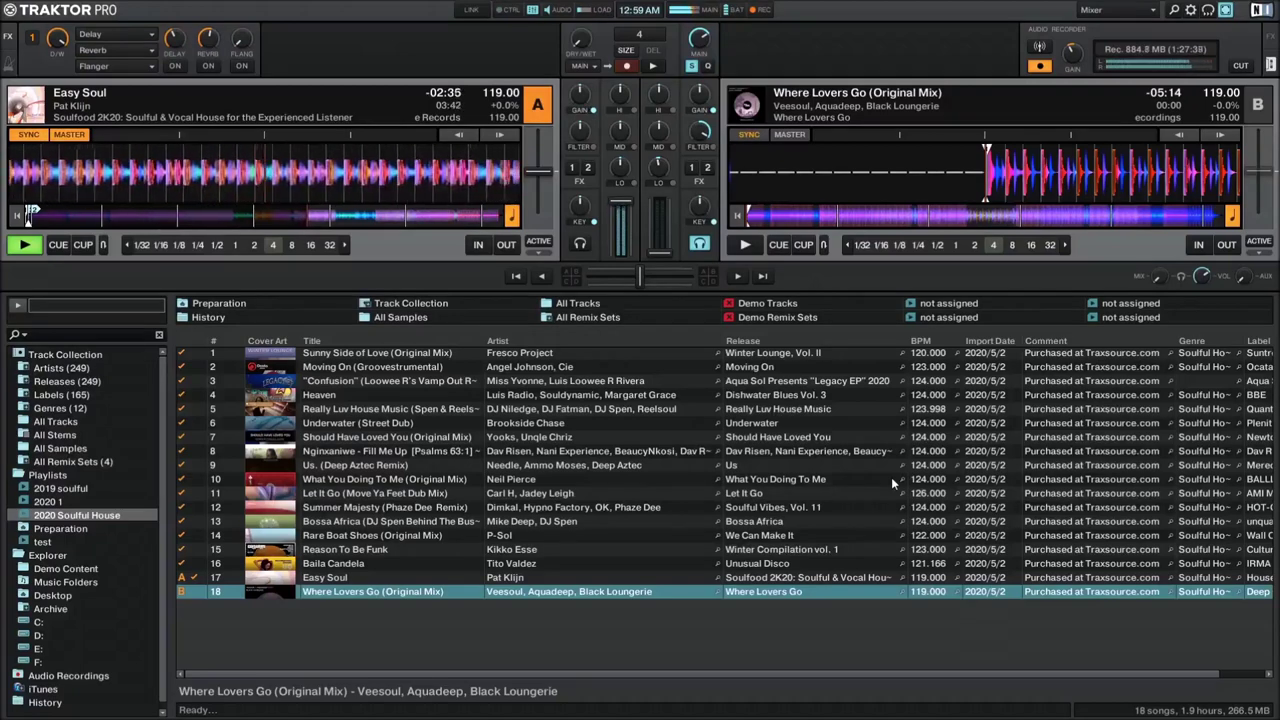
# Step: Rehearse the opening of "Where Lovers Go (Original Mix)" from its cue point and mix over to it from "Easy Soul", stopping deck A
pyautogui.press('space')
pyautogui.press('space')
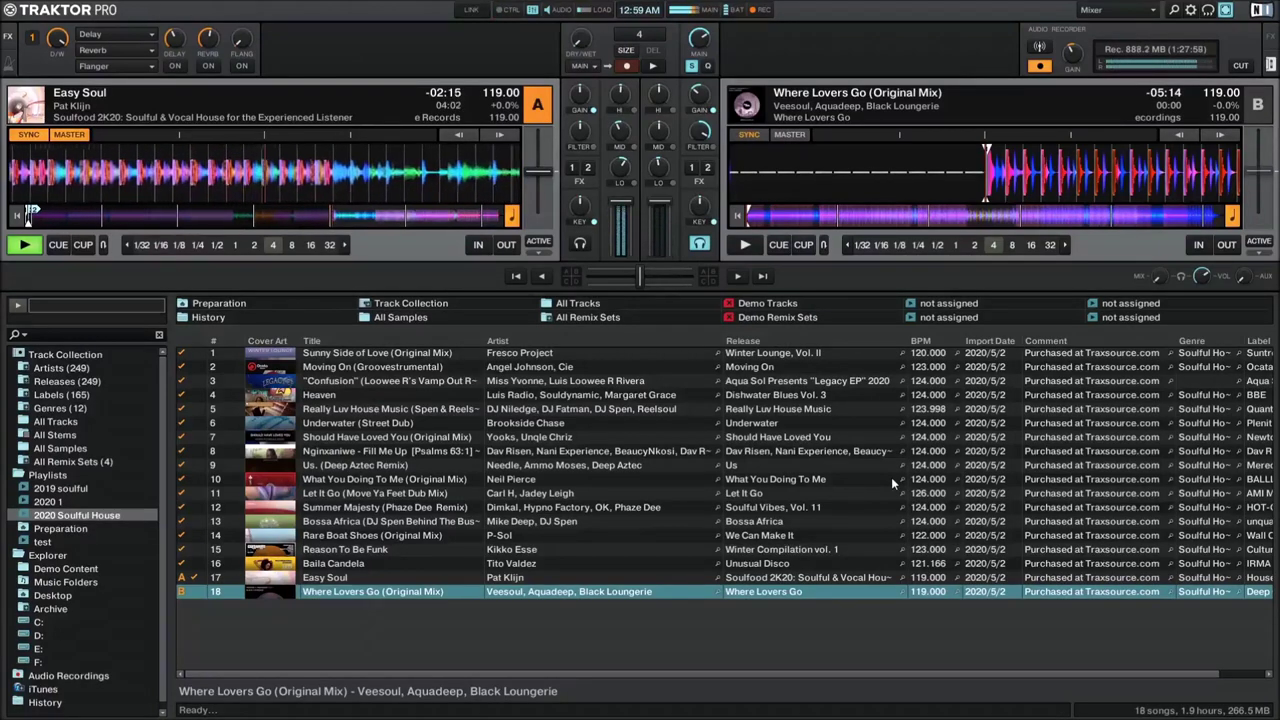
pyautogui.press('h')
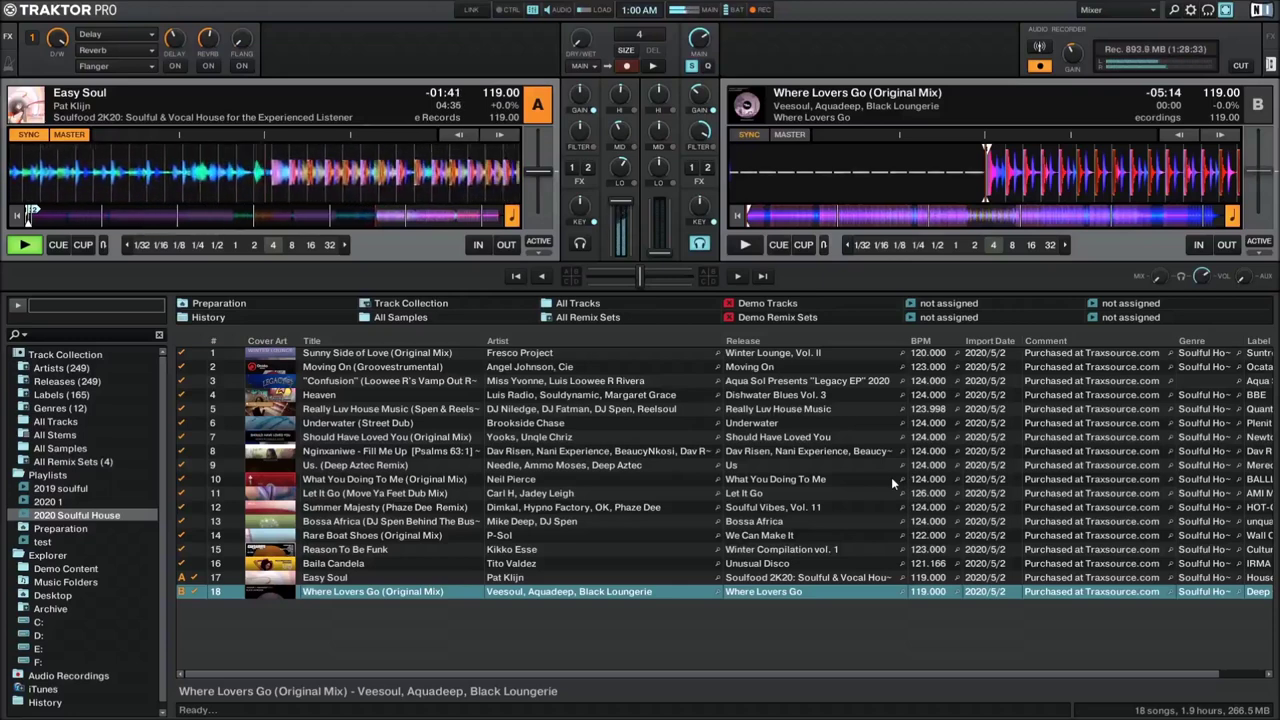
pyautogui.press('space')
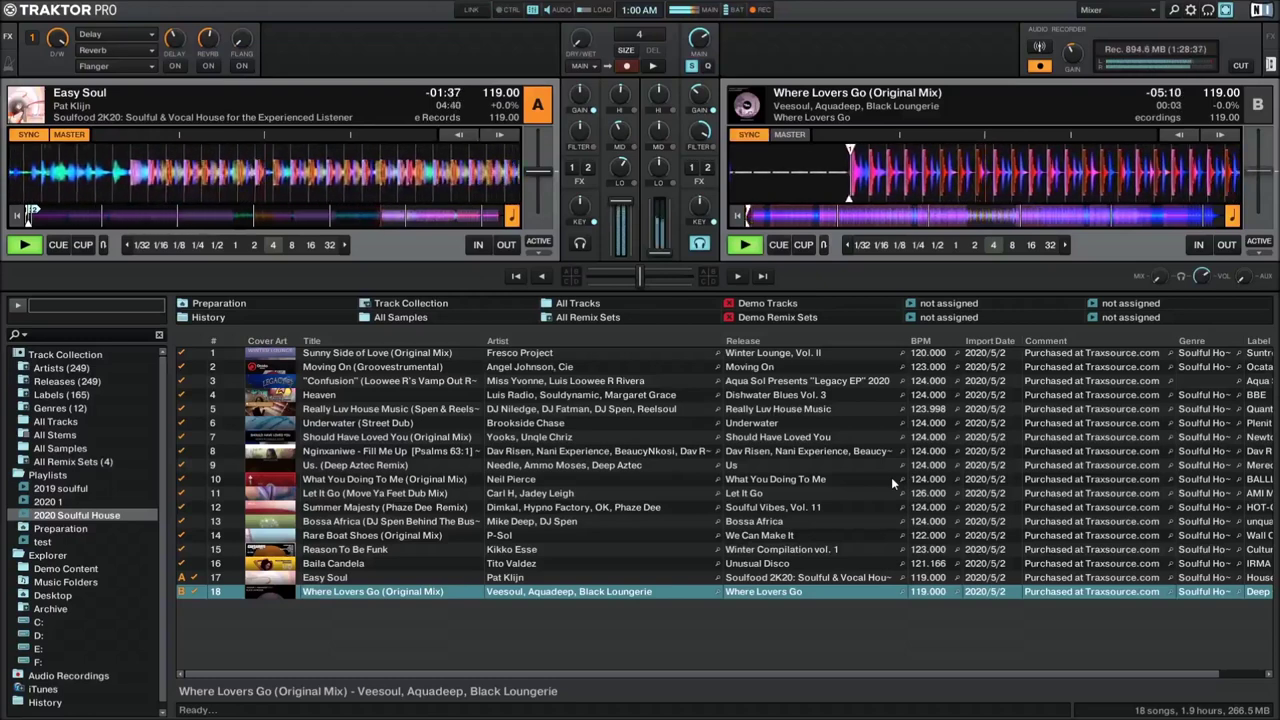
pyautogui.press('space')
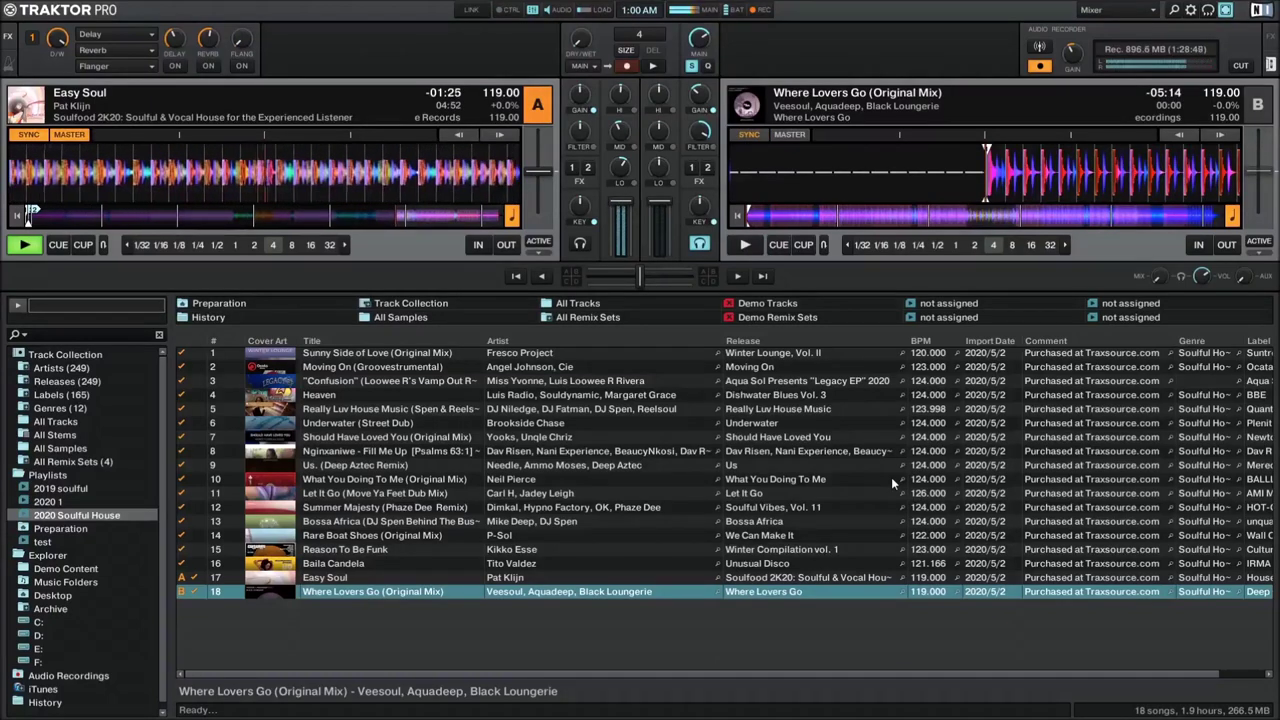
pyautogui.press('F8')
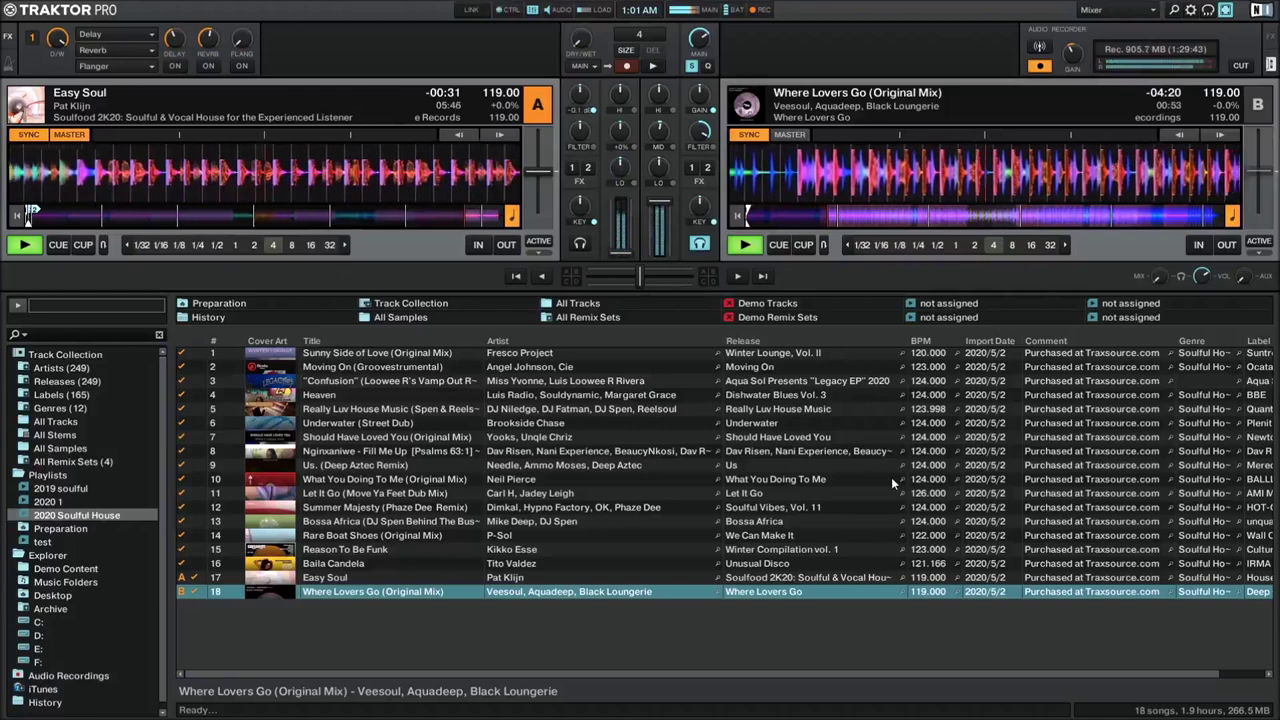
pyautogui.press('space')
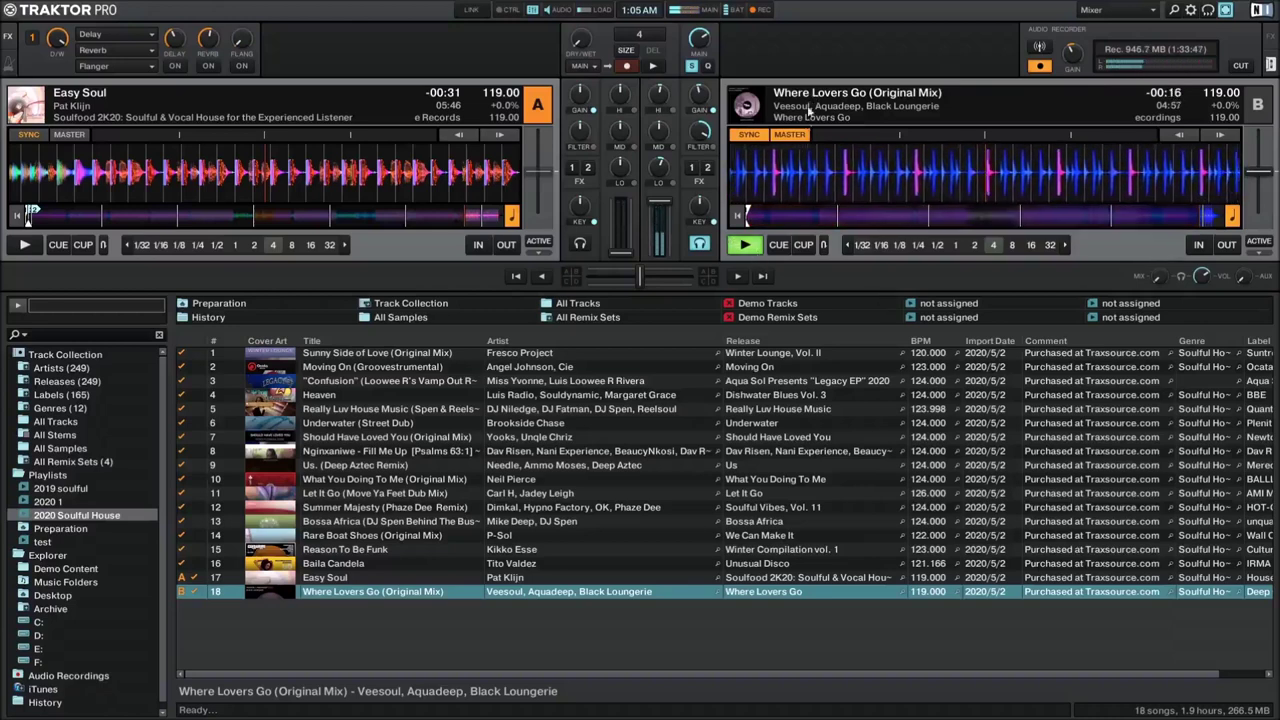
pyautogui.click(748, 246)
pyautogui.click(745, 246)
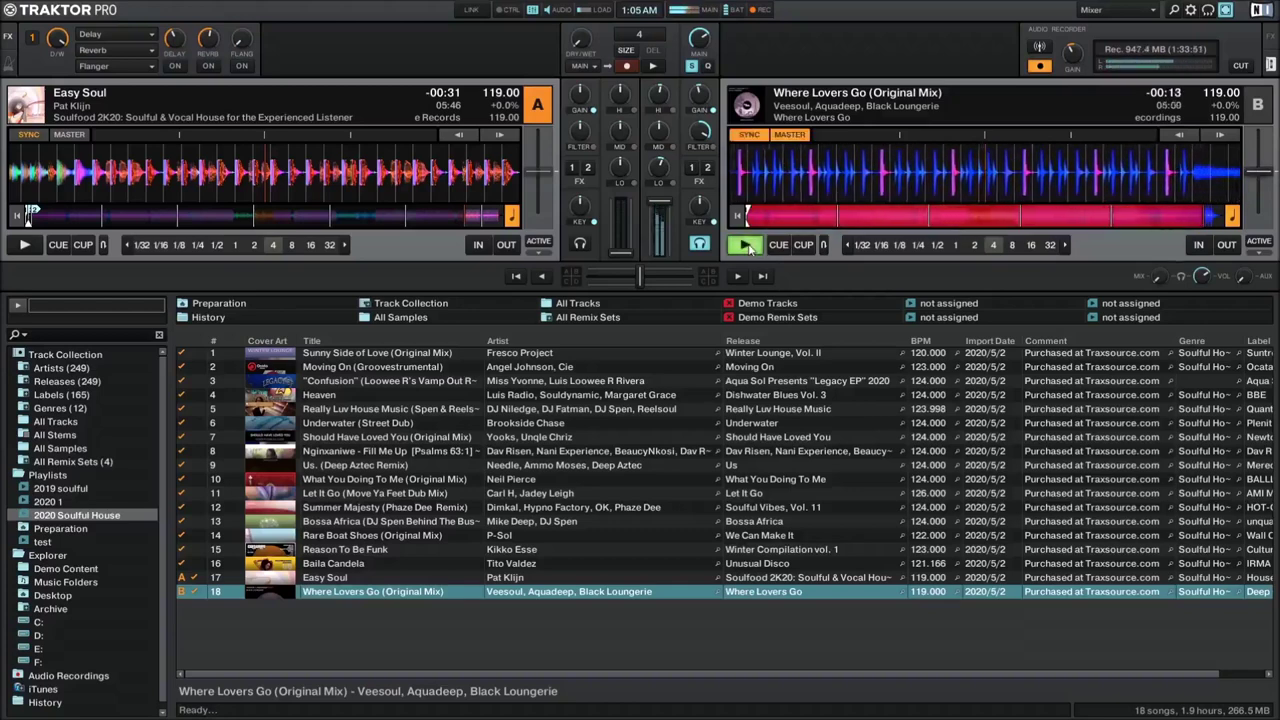
pyautogui.click(746, 246)
pyautogui.click(746, 246)
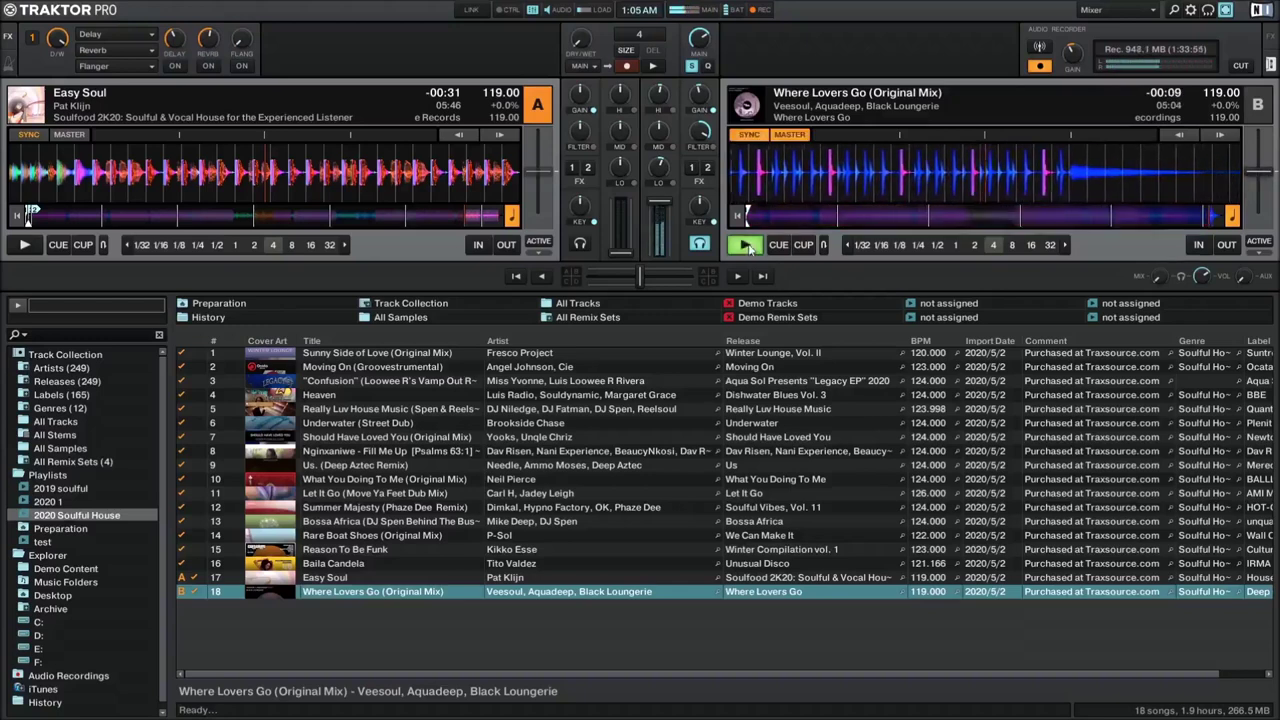